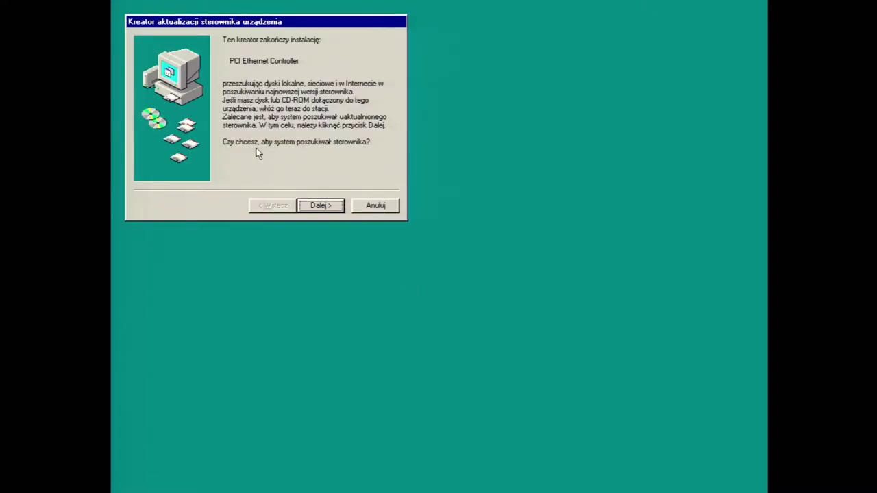
Point the driver wizard to D:\drivers\rlt\Realtek8139\win98 to find the Realtek RTL8139/810x driver
click(320, 206)
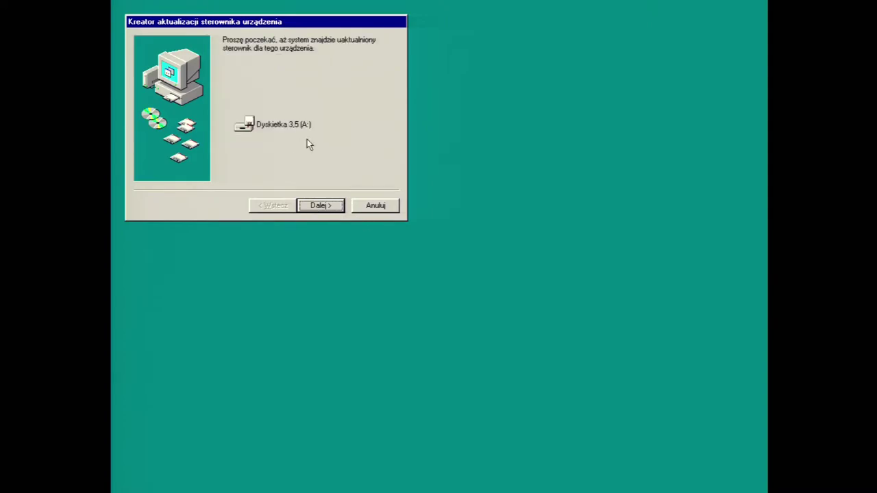
click(387, 110)
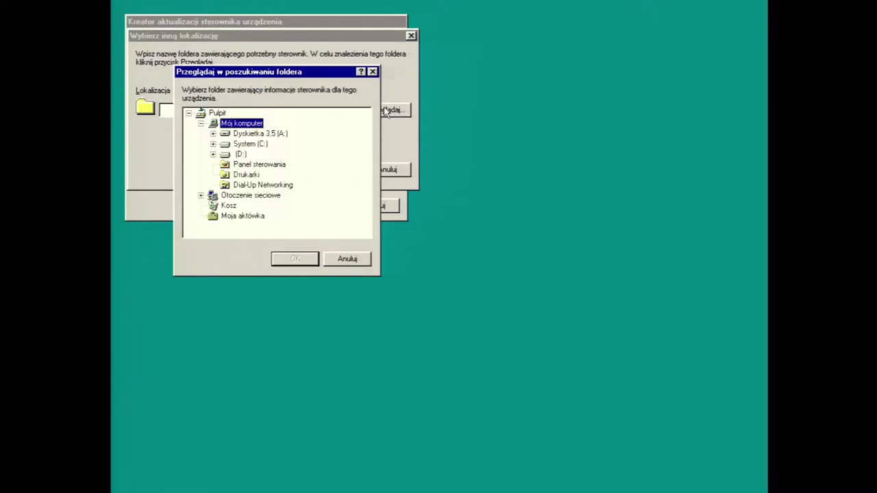
double_click(241, 152)
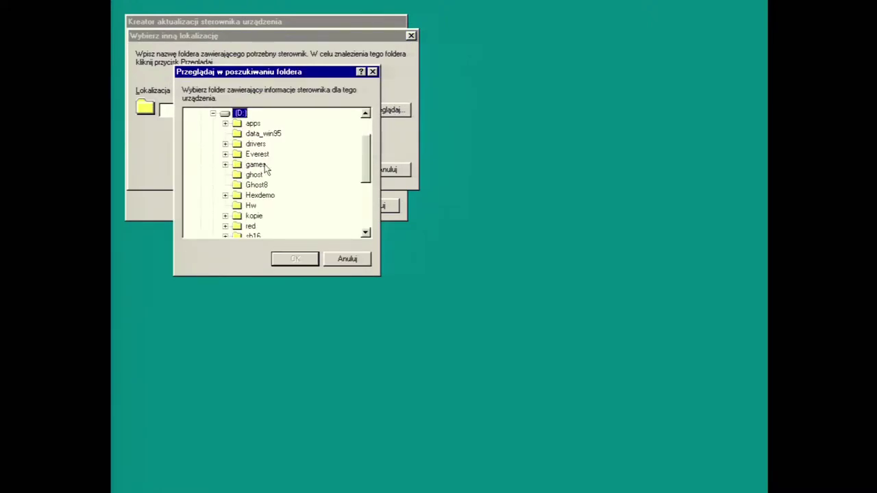
double_click(256, 144)
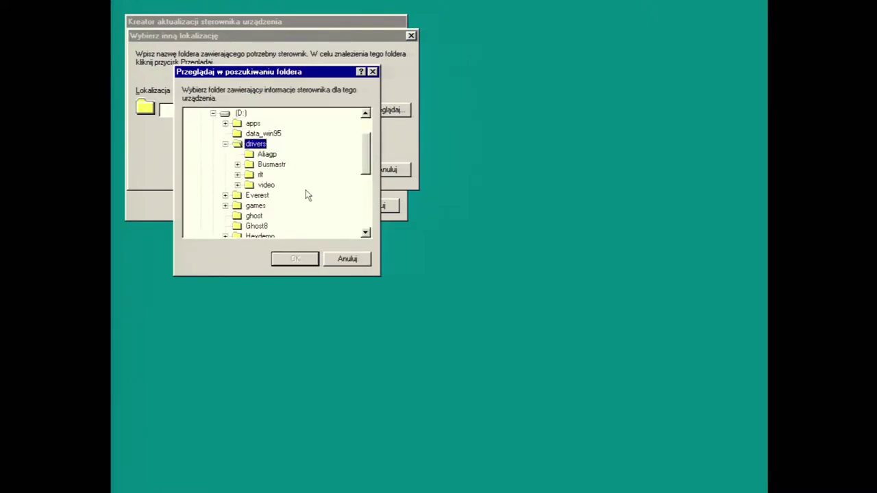
double_click(260, 175)
double_click(283, 187)
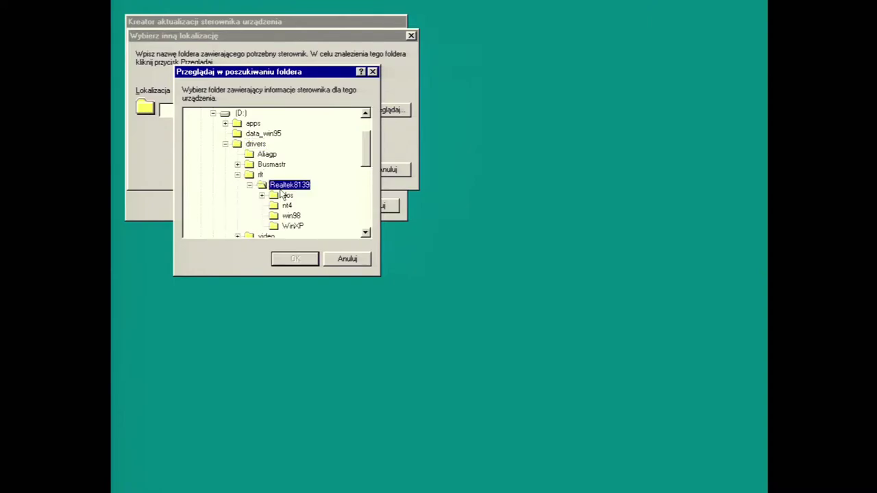
click(292, 217)
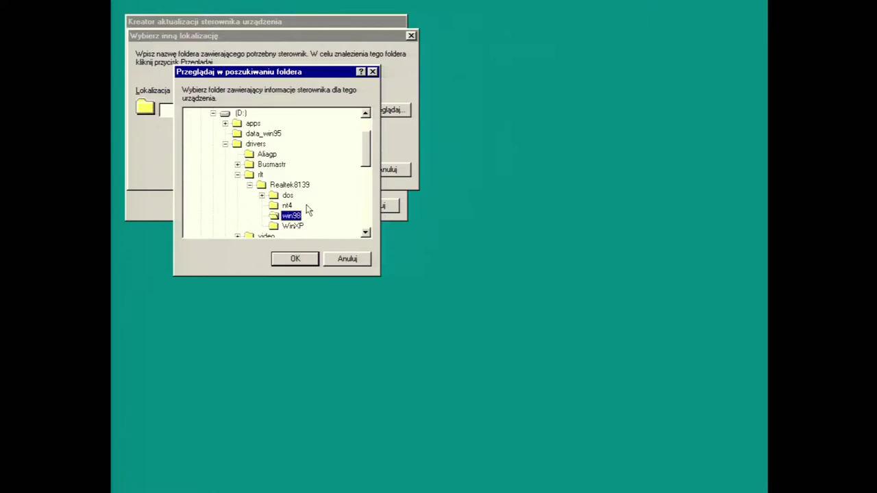
click(294, 259)
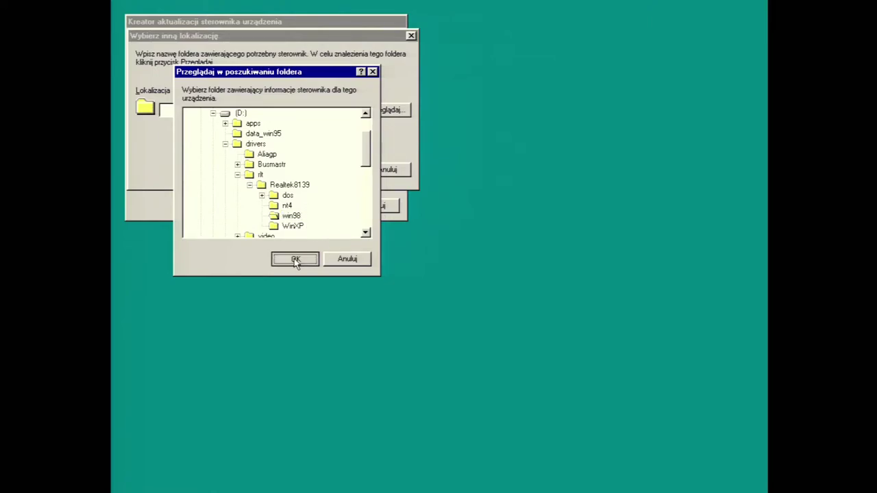
click(336, 170)
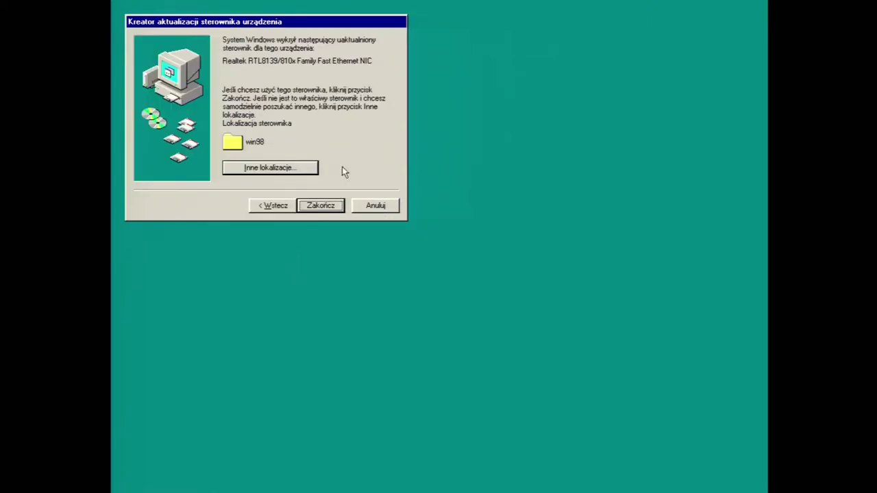
Finish the wizard and supply Rtlnic4.sys from the Realtek8139\win98 folder on drive D:
click(322, 206)
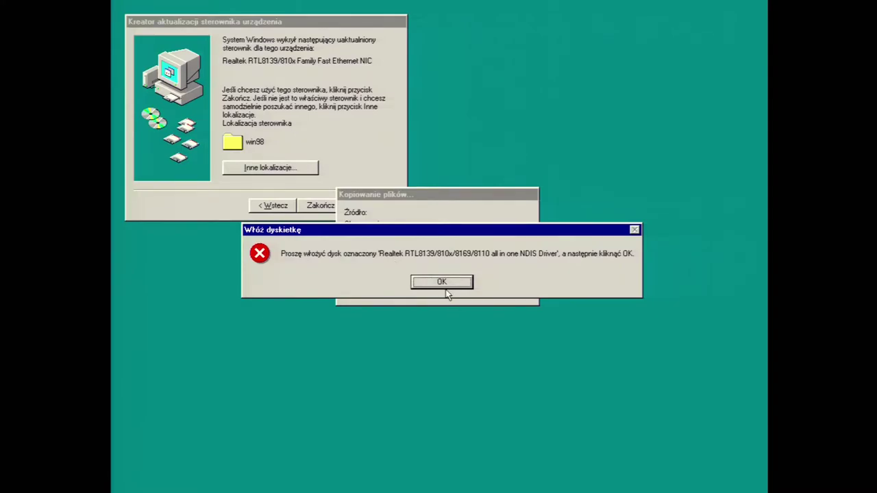
click(442, 283)
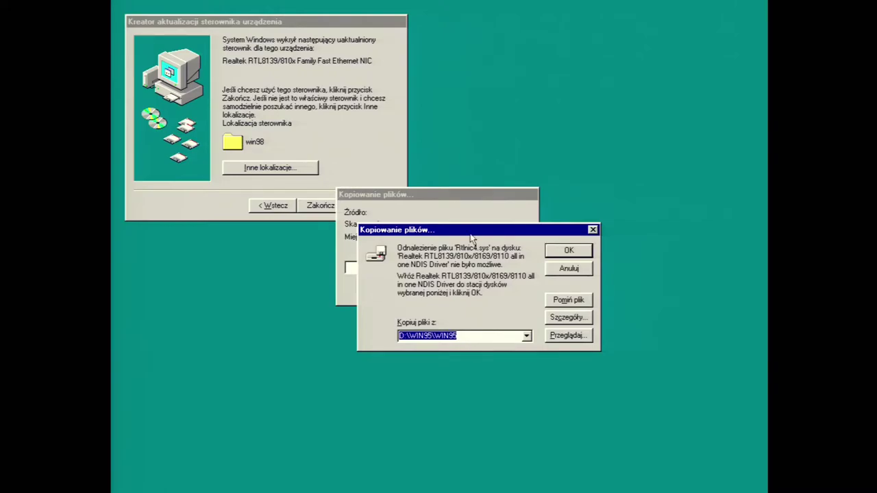
click(567, 335)
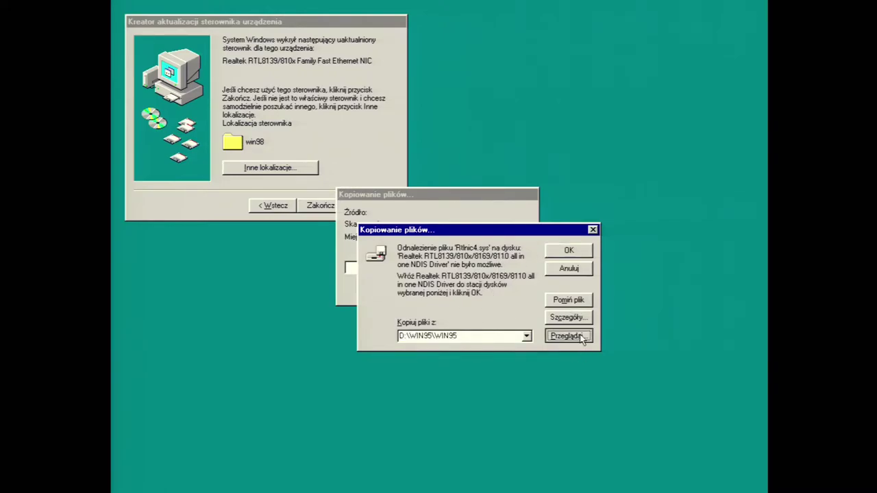
double_click(523, 315)
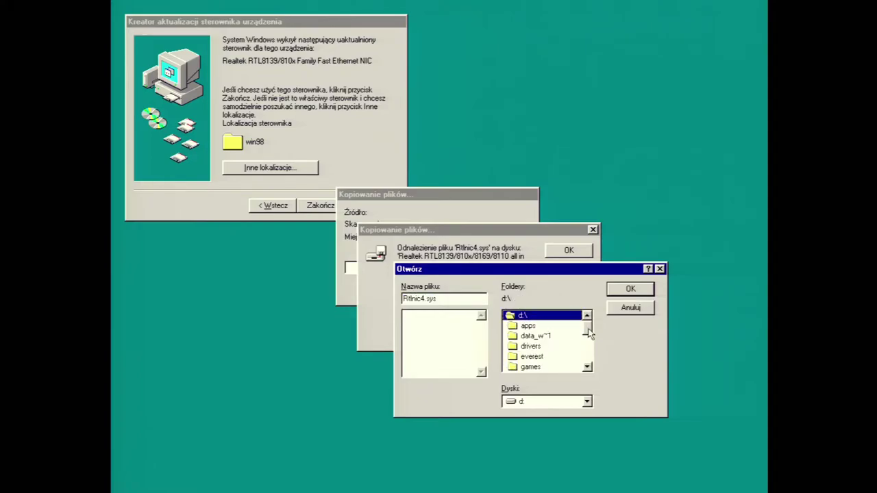
drag(587, 324, 587, 334)
double_click(544, 316)
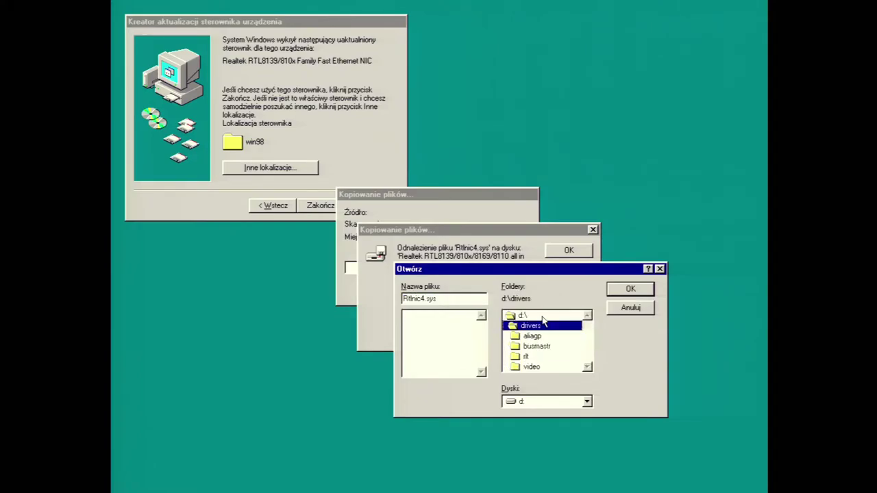
double_click(544, 357)
double_click(546, 347)
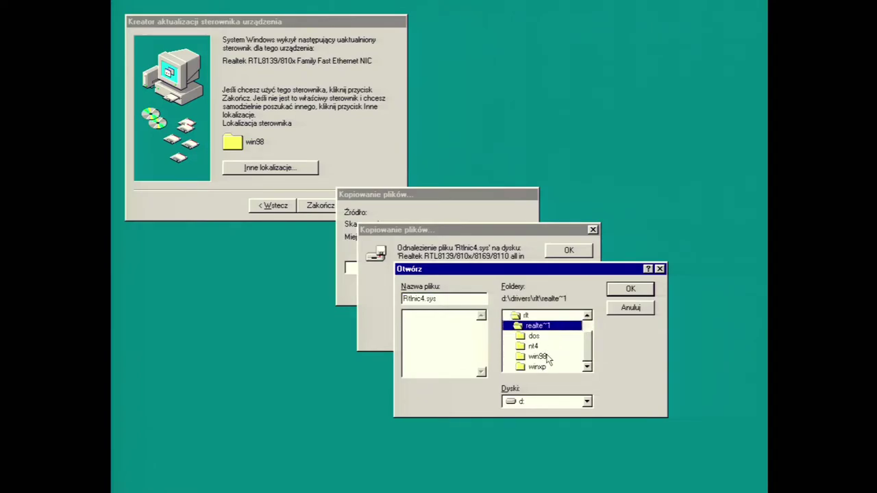
double_click(548, 357)
click(637, 291)
click(569, 252)
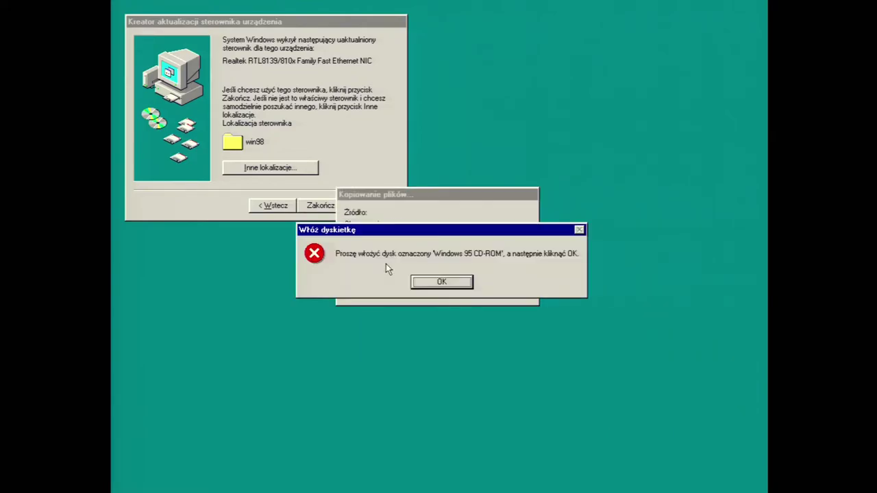
Set D:\WIN95\WIN95 as the copy source for the missing rpcltc5.dll and retry
click(450, 284)
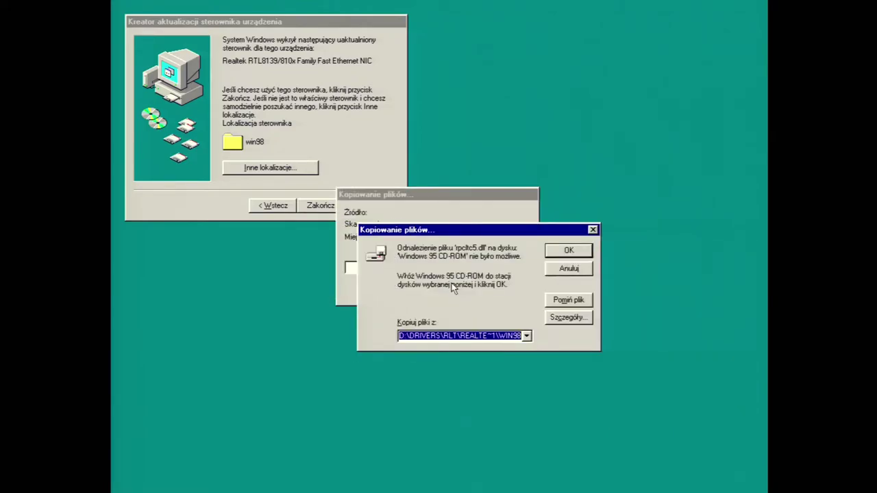
click(568, 251)
click(568, 317)
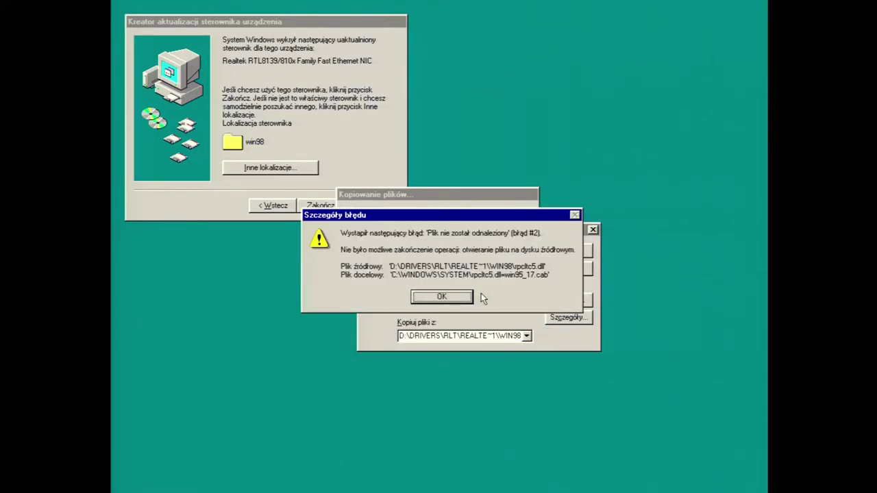
click(441, 297)
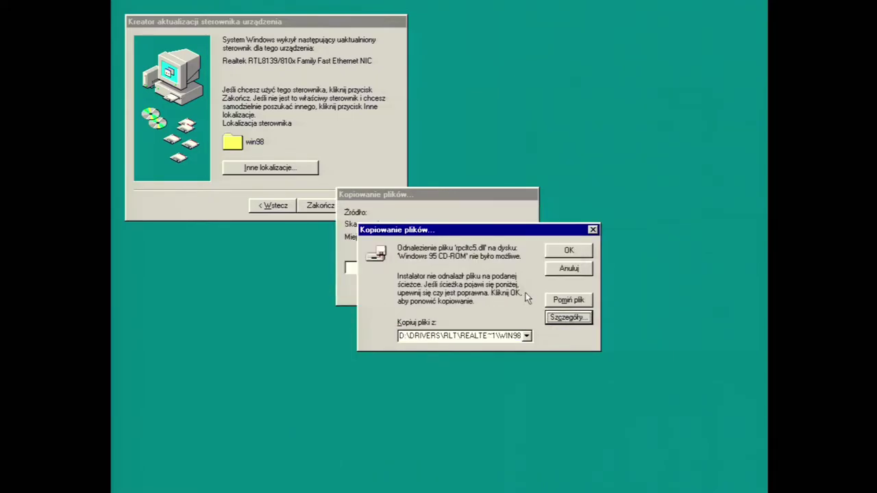
click(526, 336)
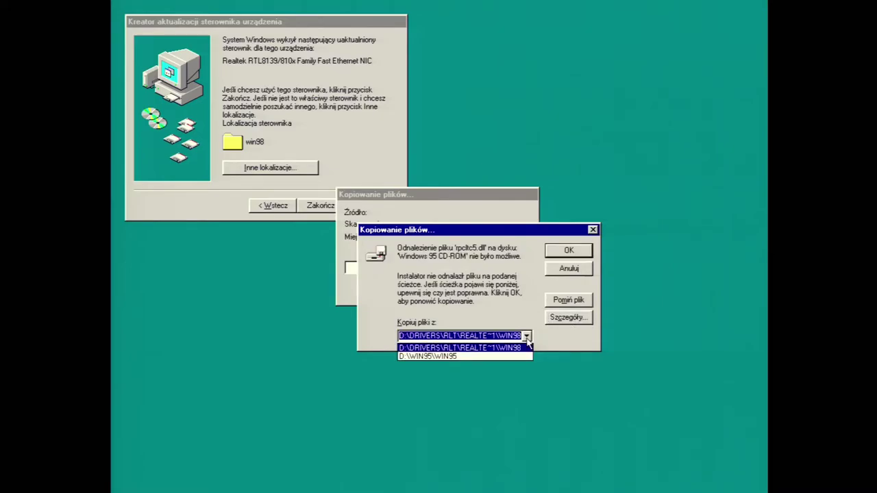
click(479, 349)
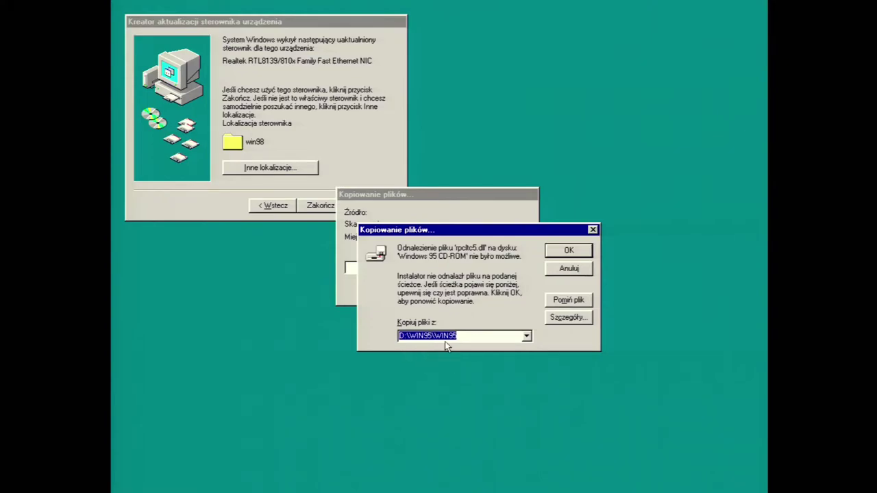
click(568, 252)
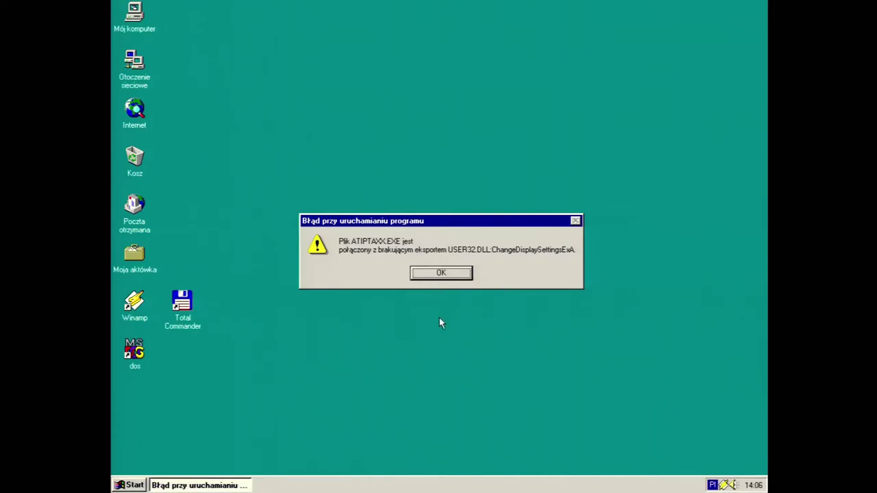
Dismiss the ATIPTAXX.EXE error and open Panel sterowania via Start > Ustawienia
click(442, 273)
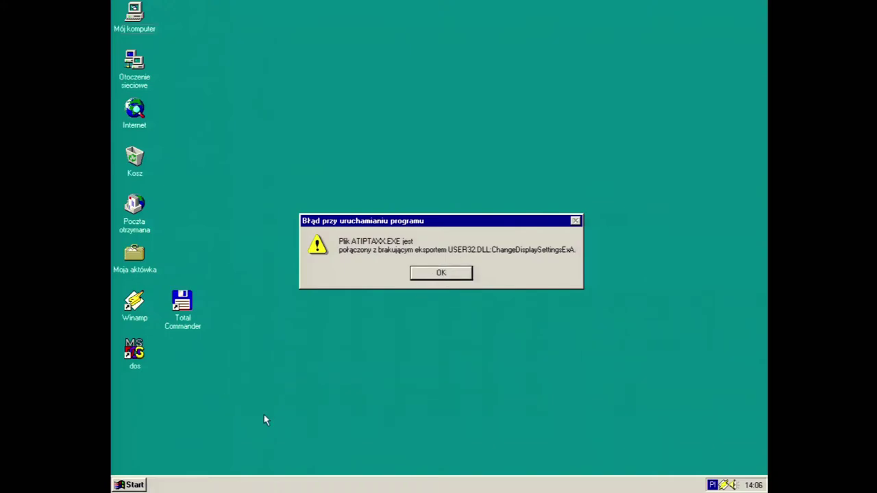
click(131, 485)
mouse_move(193, 363)
click(273, 354)
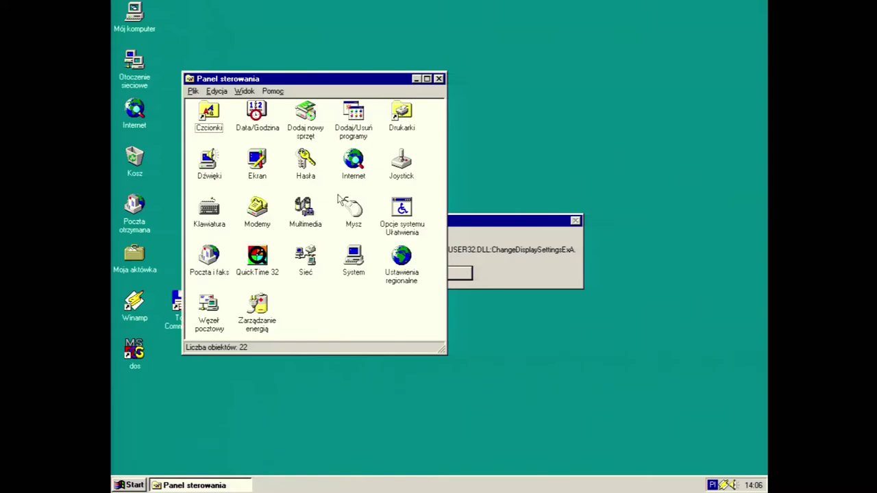
In Network settings, remove the NetBEUI bindings to the Realtek card and Dial-Up adapter
double_click(313, 264)
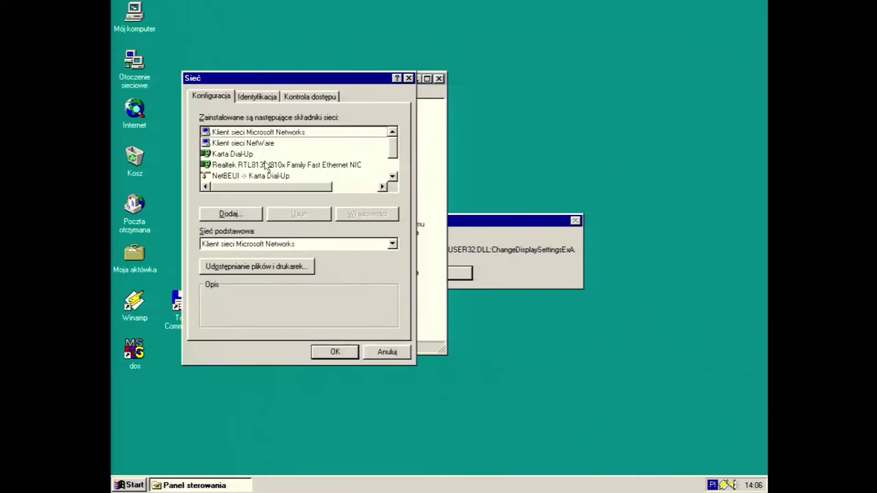
drag(393, 153, 395, 176)
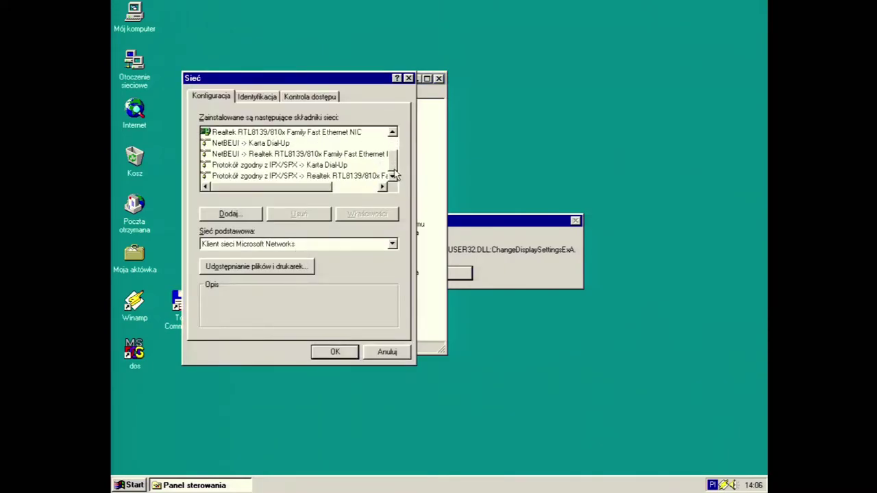
click(305, 156)
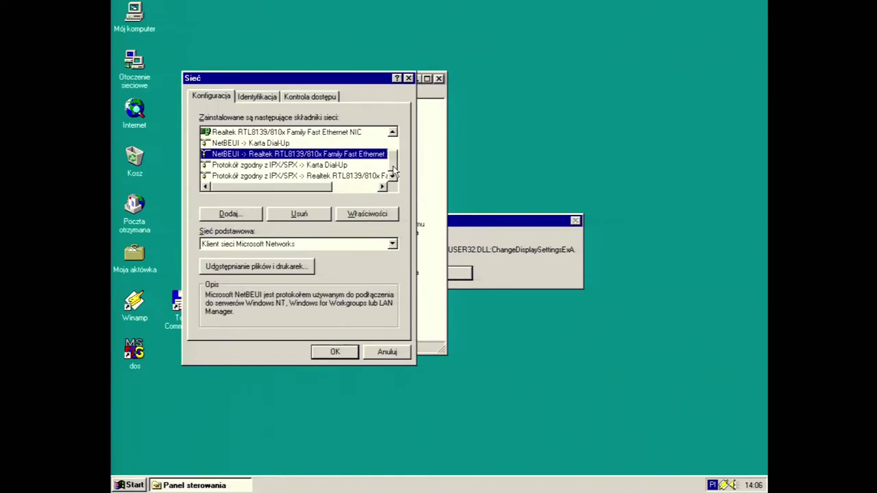
drag(393, 171, 373, 181)
click(302, 215)
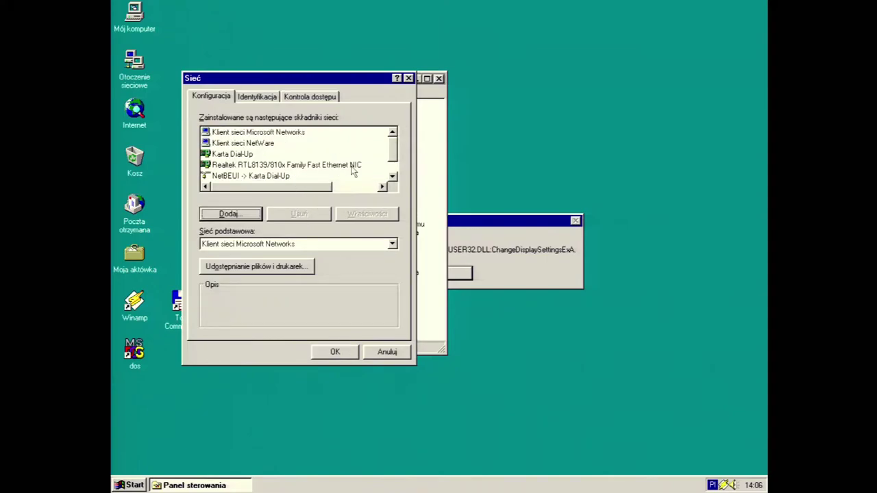
drag(390, 156, 392, 171)
click(312, 156)
click(309, 213)
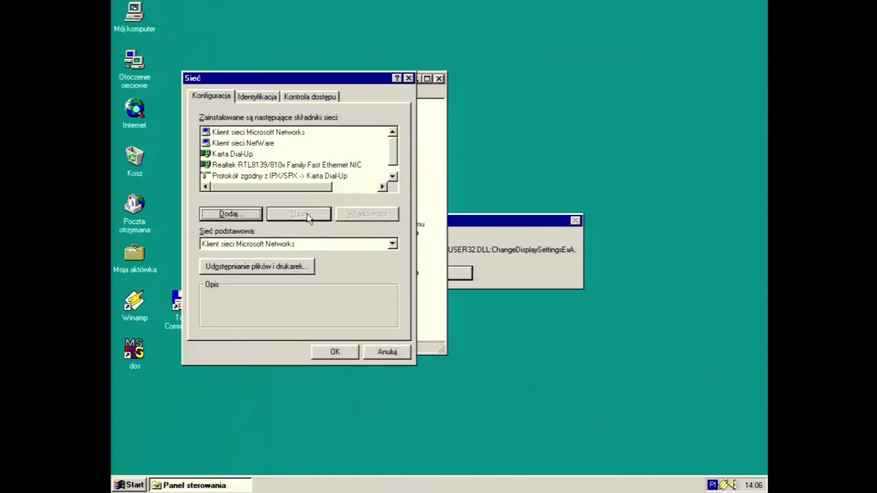
click(298, 178)
drag(392, 160, 392, 173)
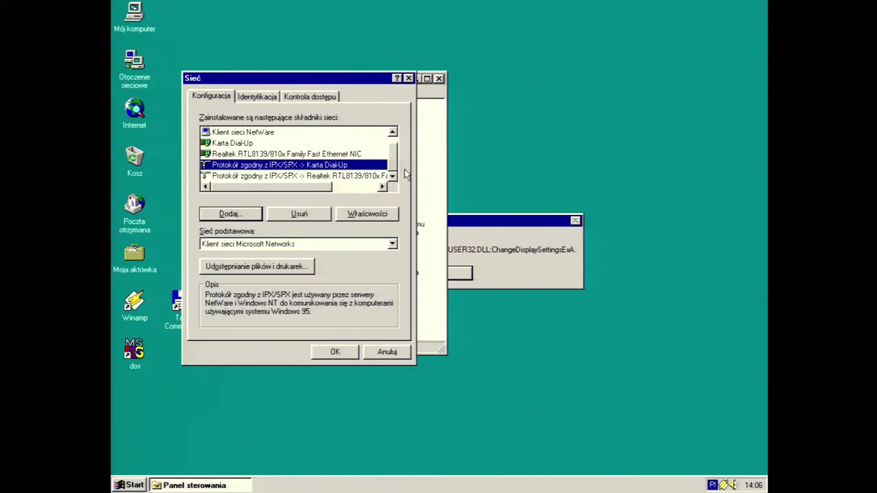
Check the primary network logon, then start adding a network protocol
click(387, 245)
click(387, 252)
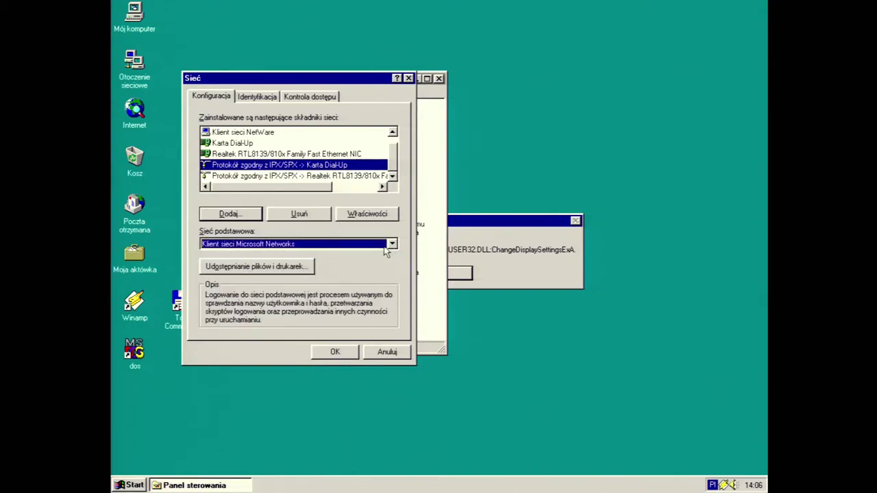
click(232, 214)
double_click(247, 164)
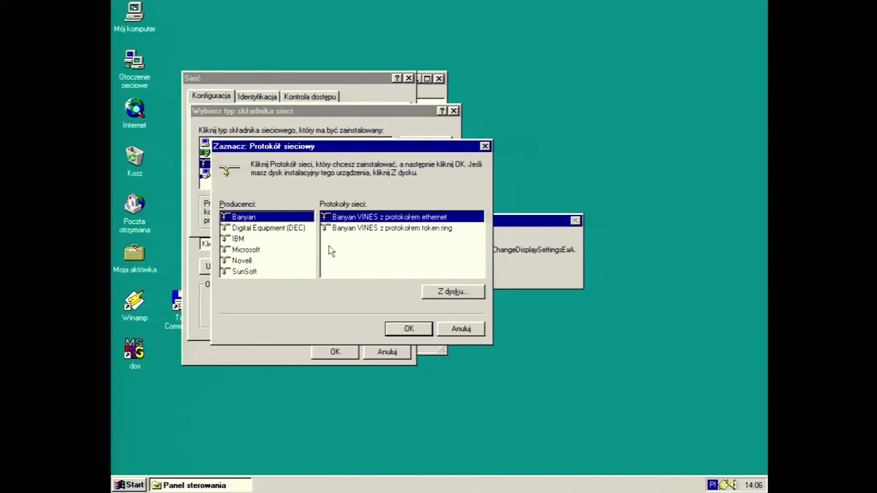
Install Microsoft TCP/IP and confirm the Realtek binding obtains its IP address automatically
click(274, 250)
click(364, 262)
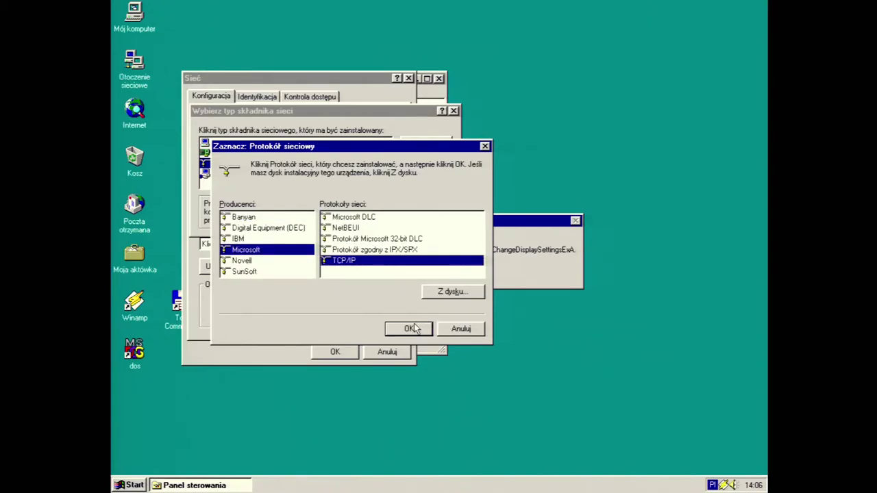
click(404, 328)
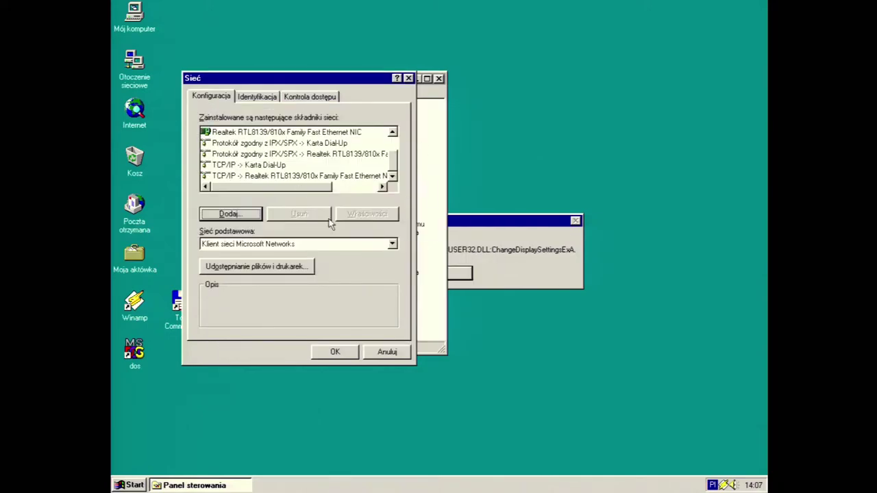
double_click(266, 166)
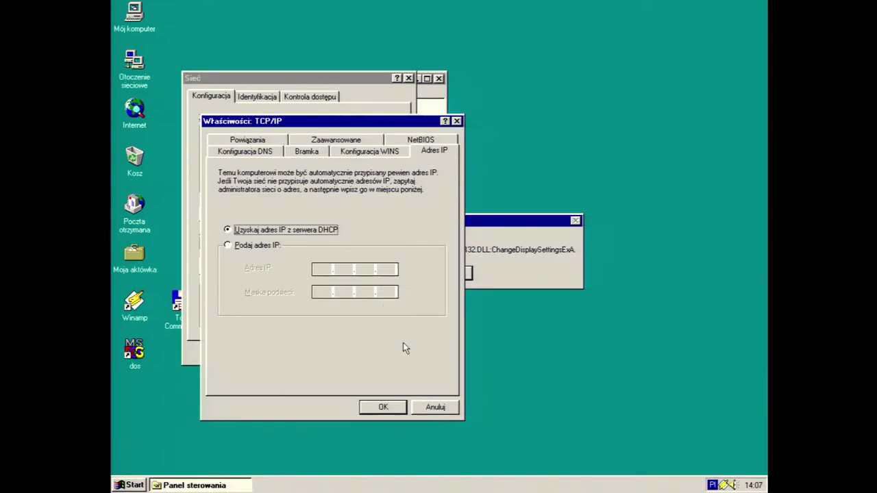
click(383, 407)
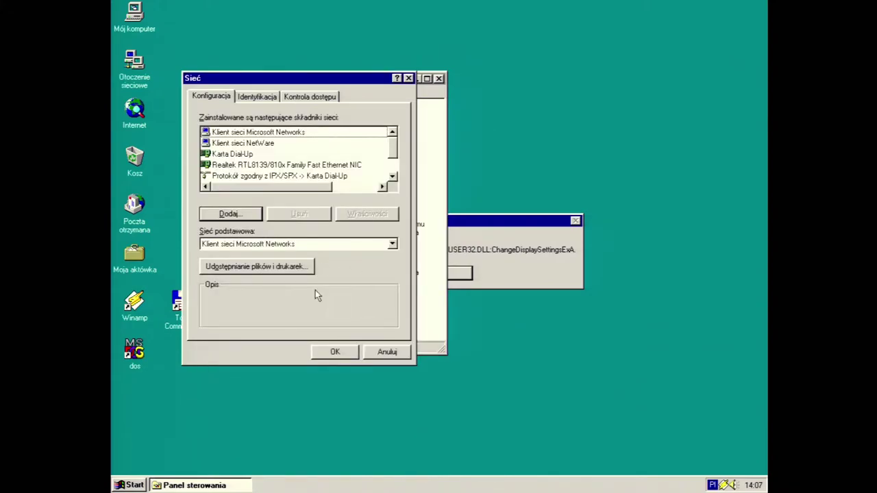
Apply the network settings, restart and log on, dismiss the ATIPTAXX error, close Control Panel
click(335, 352)
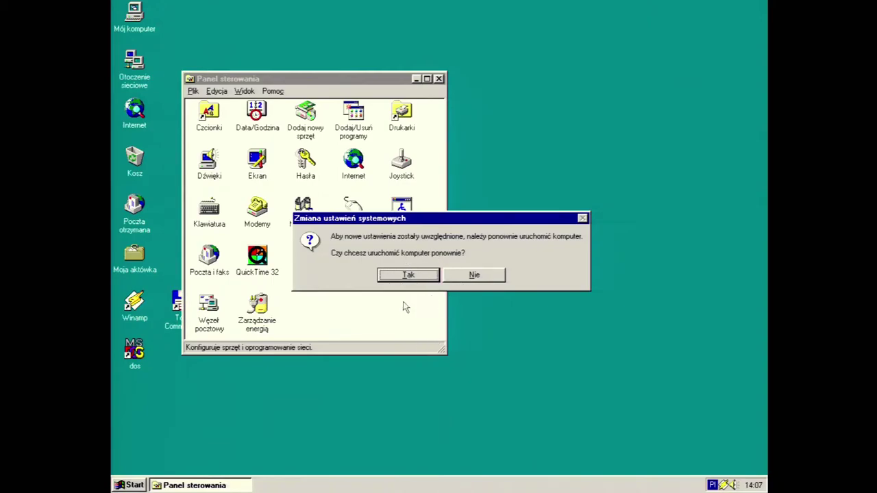
click(423, 276)
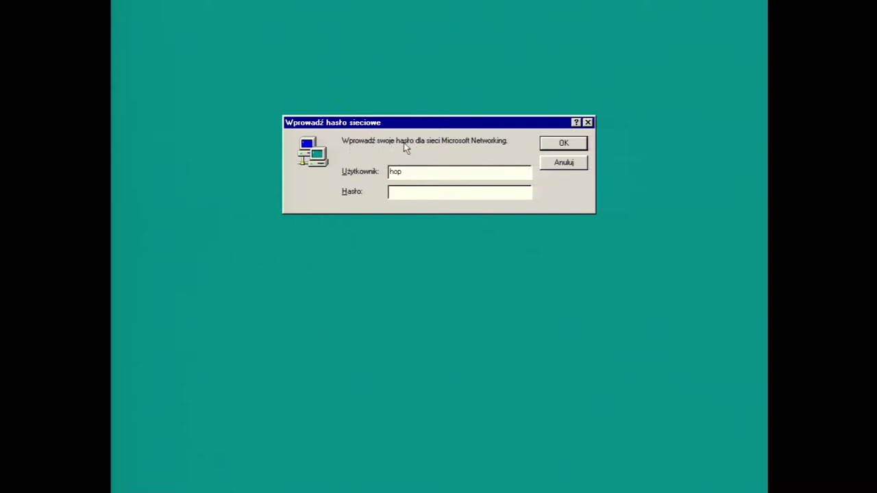
click(563, 145)
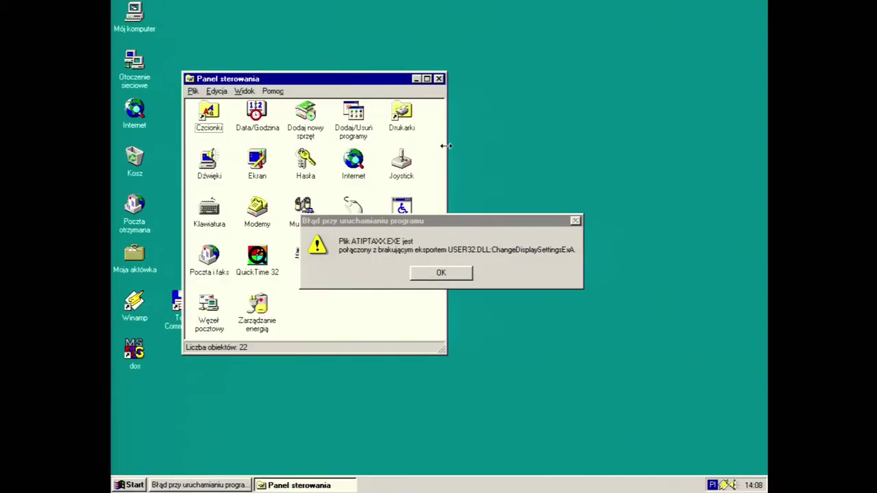
click(433, 273)
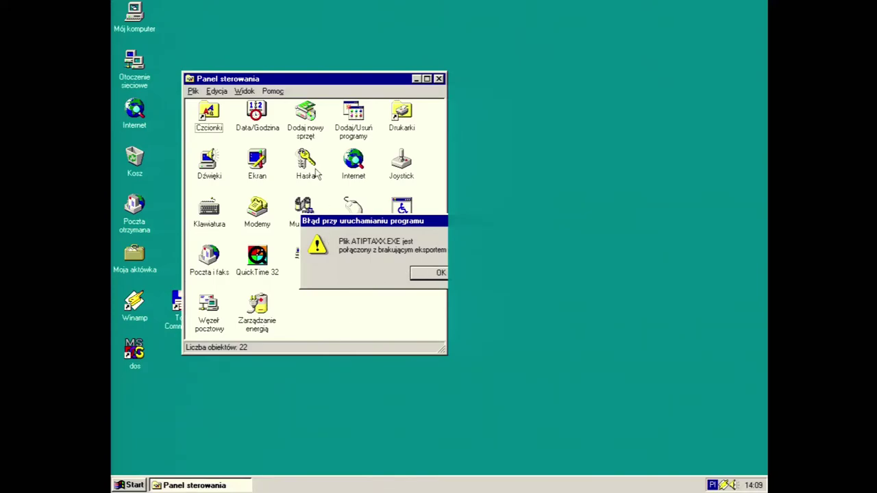
drag(307, 80, 404, 82)
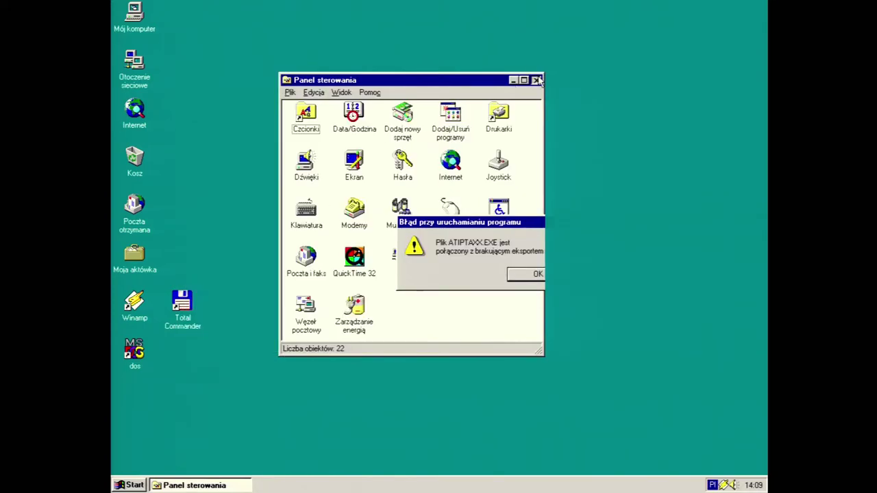
click(536, 80)
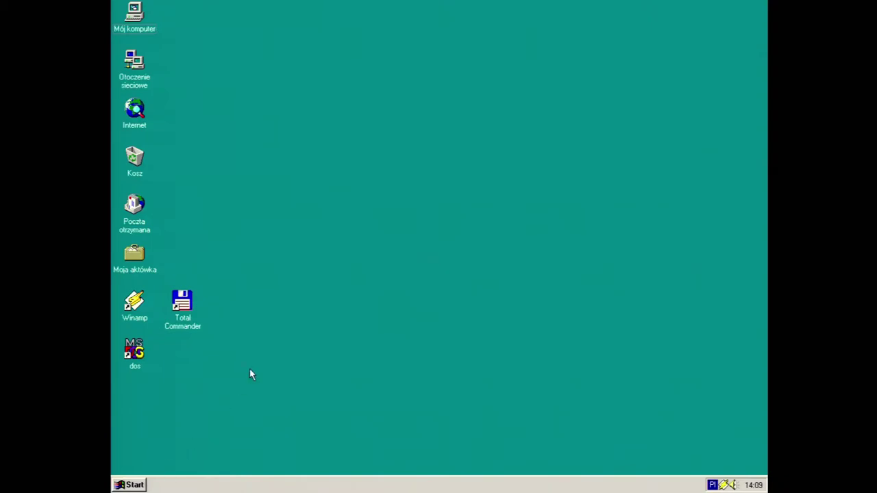
Open an MS-DOS prompt via Run 'command' and try the ipconfig command
key(super+r)
text(co)
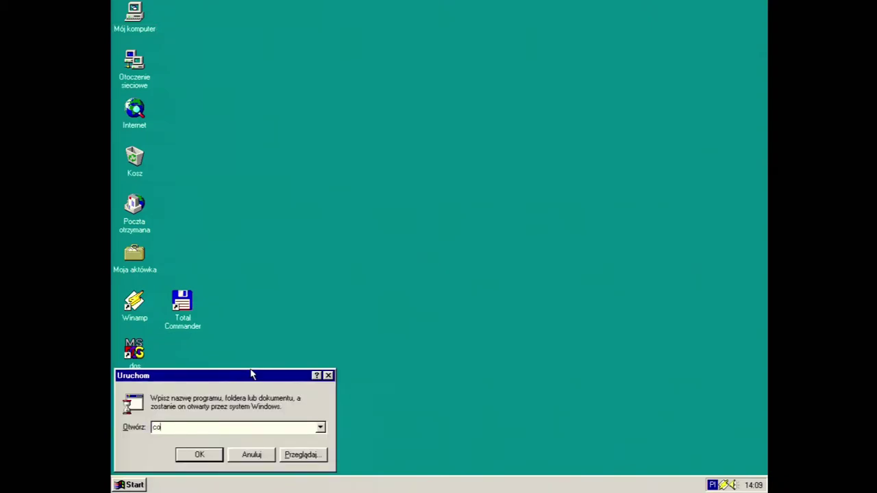
text(mmand)
key(Return)
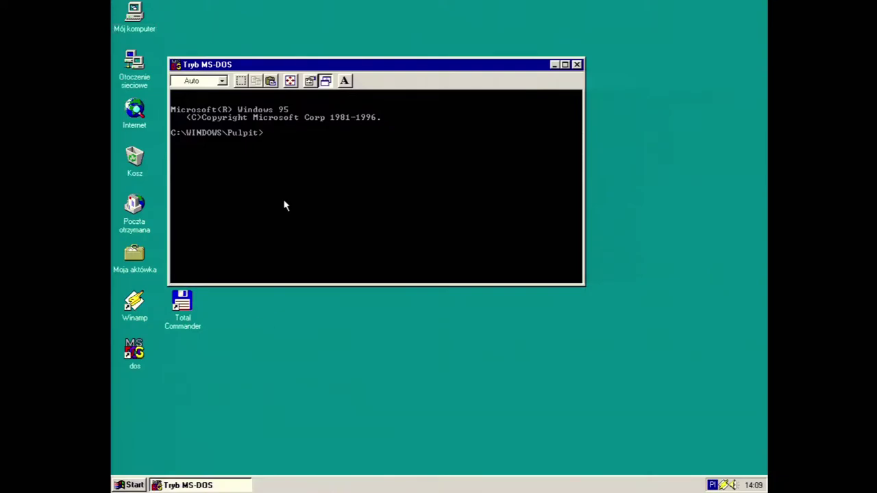
drag(283, 67, 329, 77)
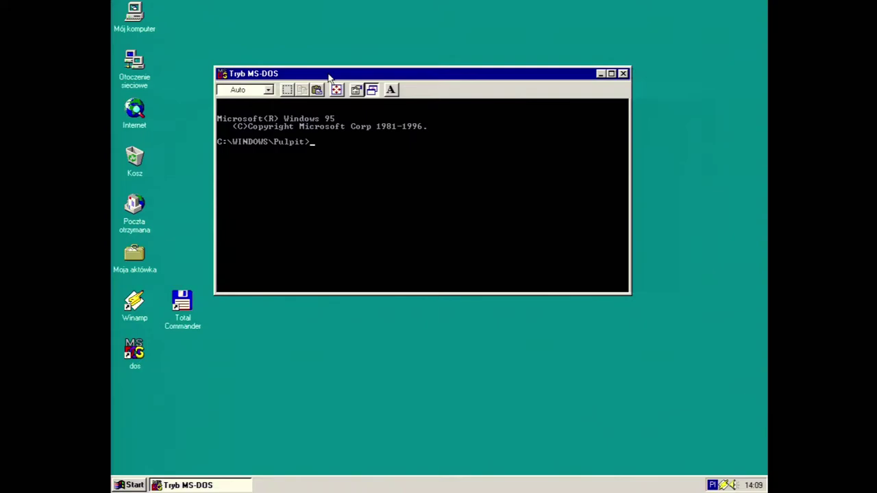
text(ipconfig)
key(Return)
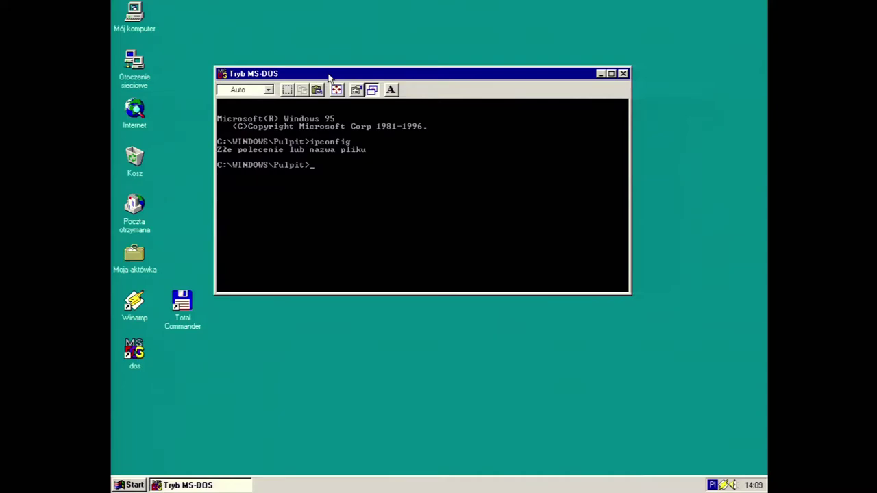
Run winipcfg to show the card's 192.168.0.174 address, then launch Internet Explorer
text(winipcfg)
key(Return)
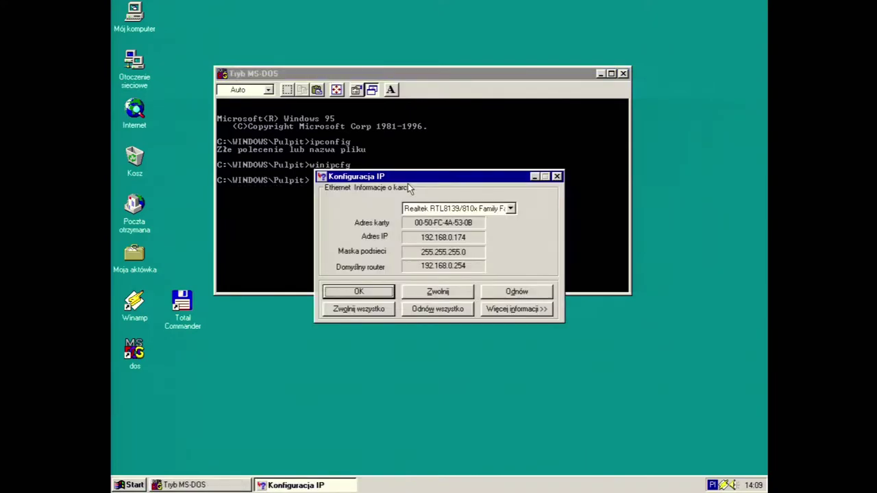
drag(444, 178, 395, 224)
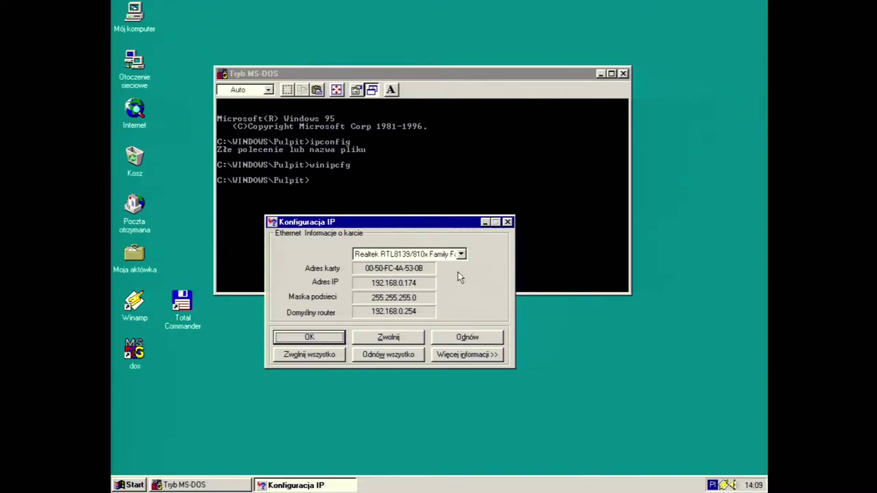
double_click(143, 115)
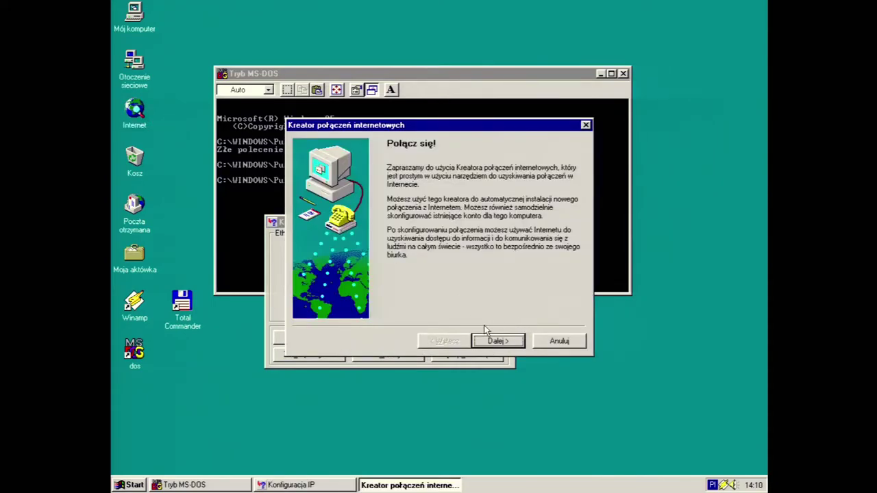
Finish the Internet Connection Wizard keeping current settings and dismiss the script error
click(494, 340)
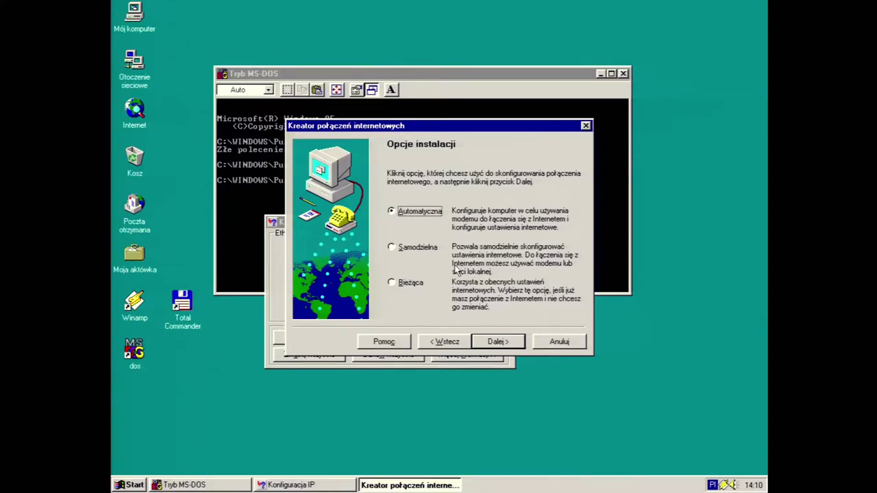
click(409, 286)
click(498, 341)
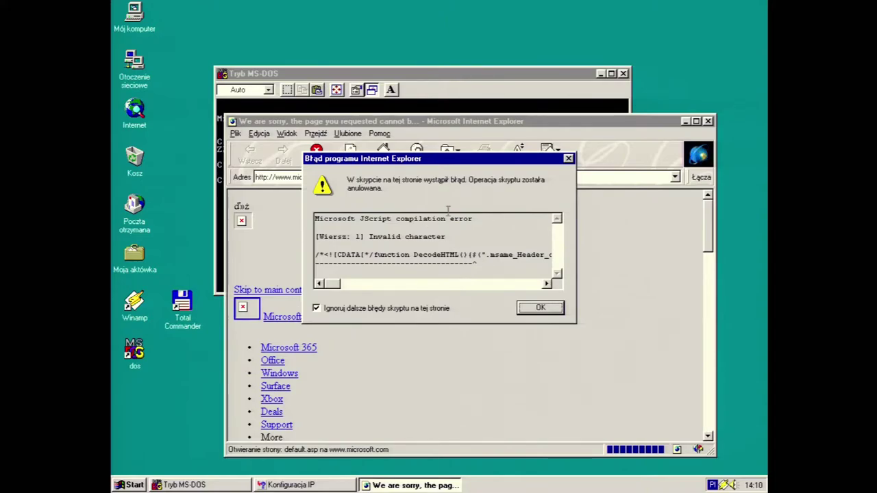
click(540, 307)
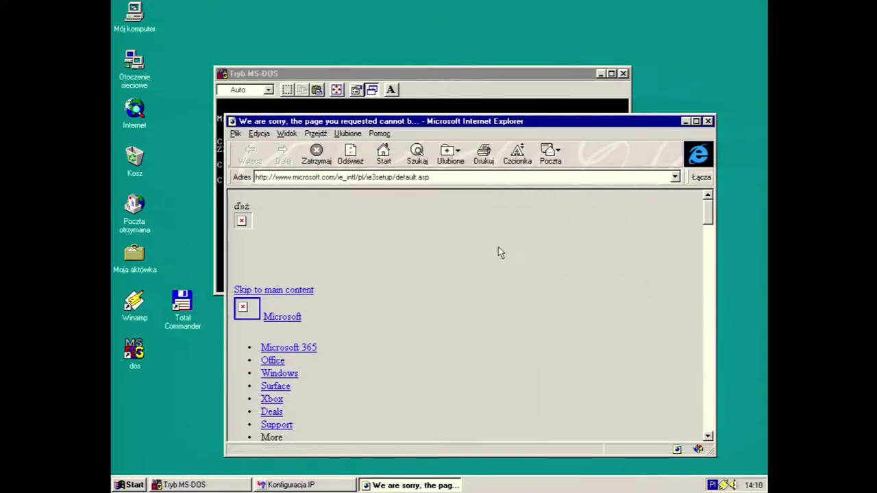
Confirm Internet Explorer version 3.0 in Help, then enlarge the browser window and select the address
click(379, 133)
click(411, 201)
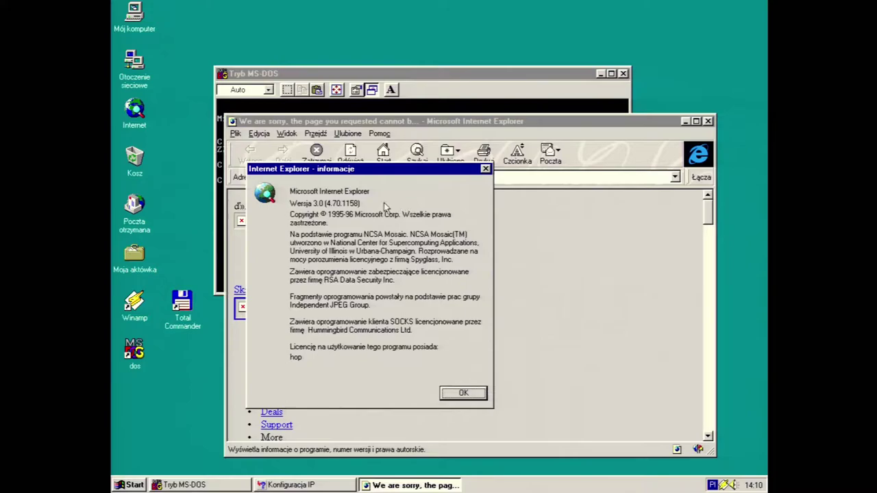
drag(349, 176, 491, 192)
click(590, 406)
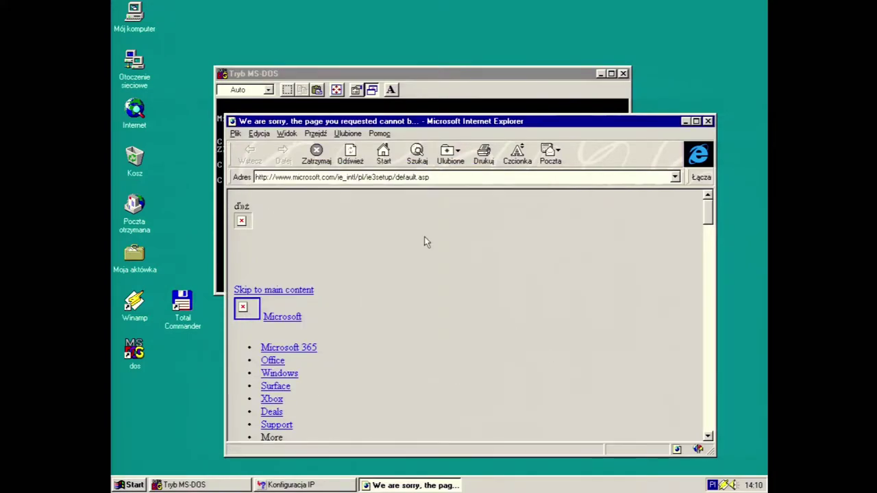
drag(221, 118, 136, 20)
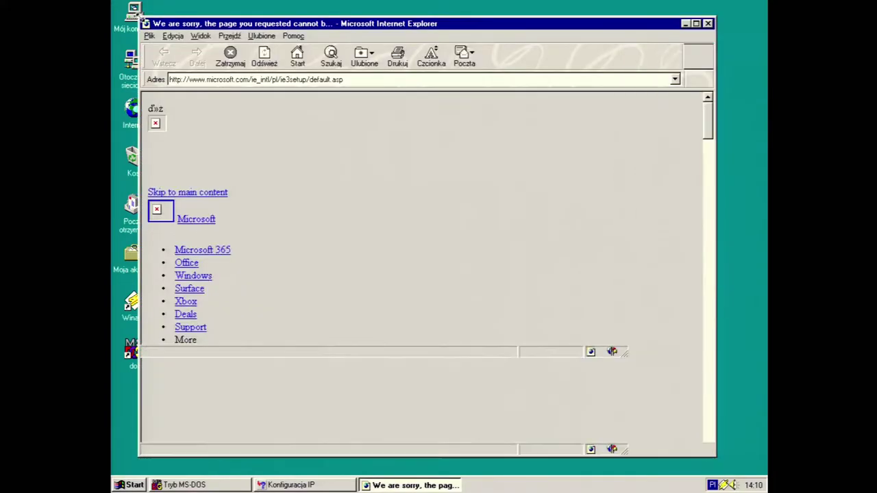
mouse_move(706, 137)
mouse_down()
mouse_move(706, 418)
mouse_move(706, 133)
mouse_up()
click(429, 79)
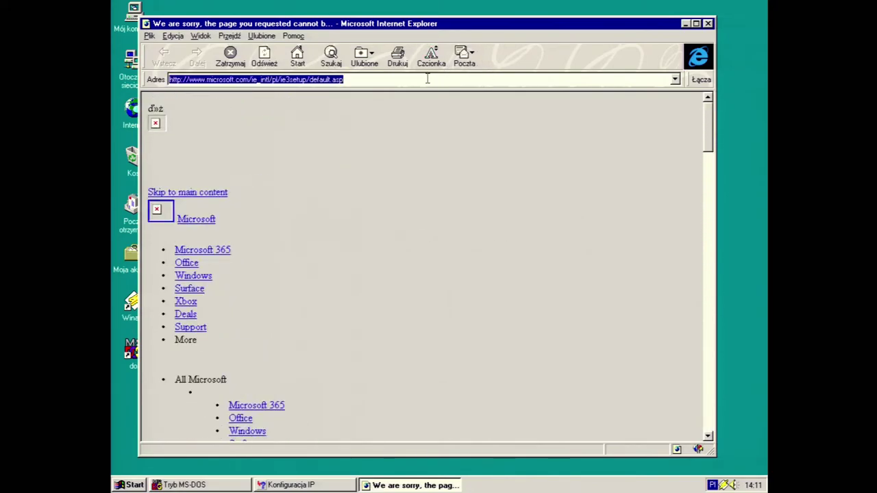
drag(446, 24, 477, 24)
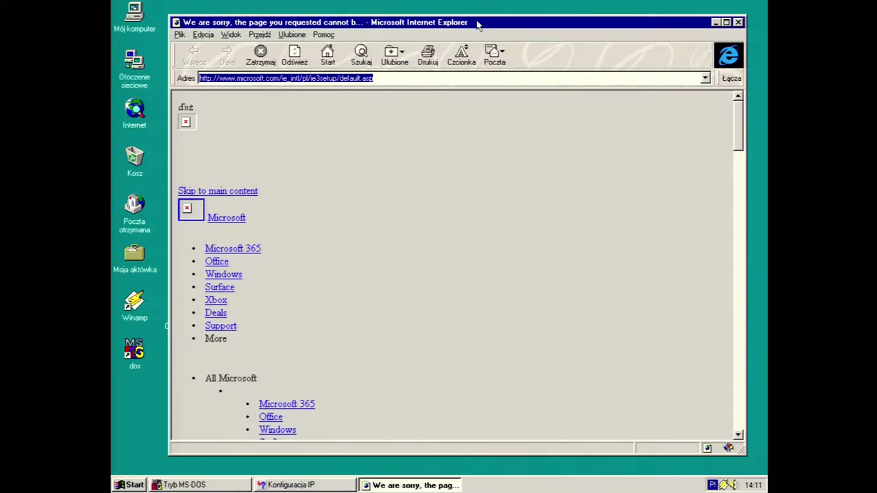
Load google.com in the address bar
text(goo)
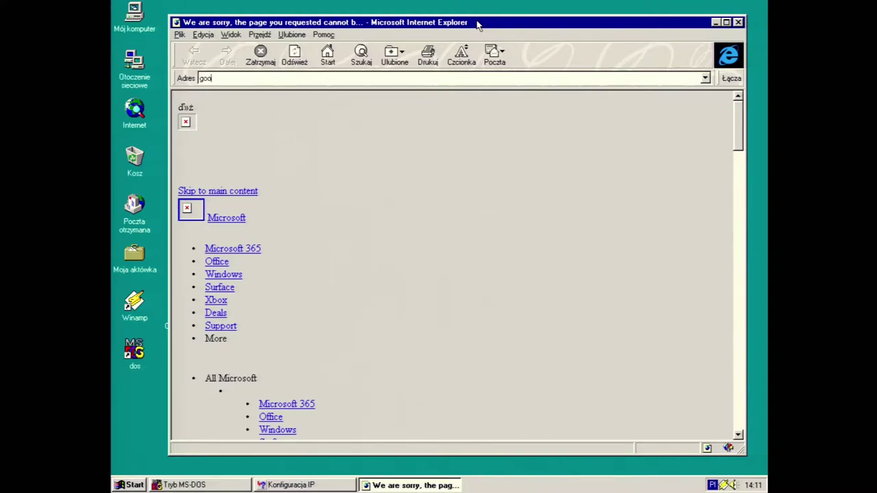
text(gle.com)
key(BackSpace)
key(BackSpace)
key(BackSpace)
key(BackSpace)
text(.com)
key(Return)
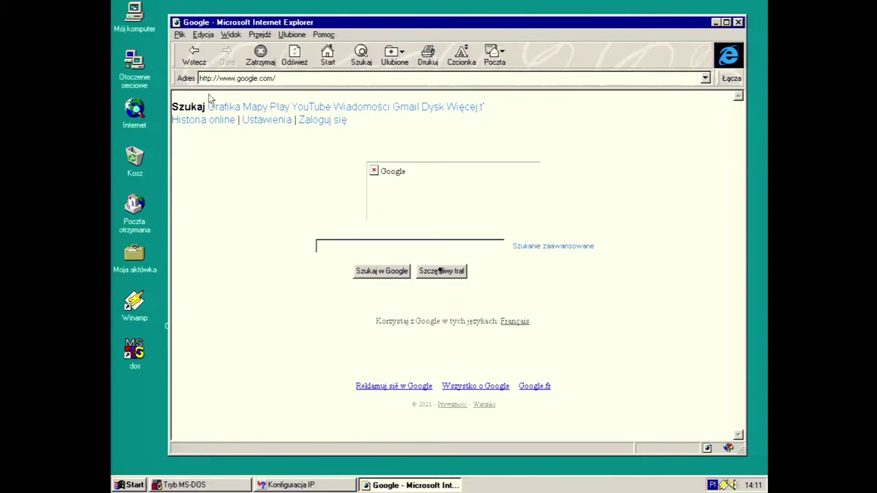
Search Google for 'test', browse the results, then open the computer's properties
click(341, 251)
text(test)
click(372, 274)
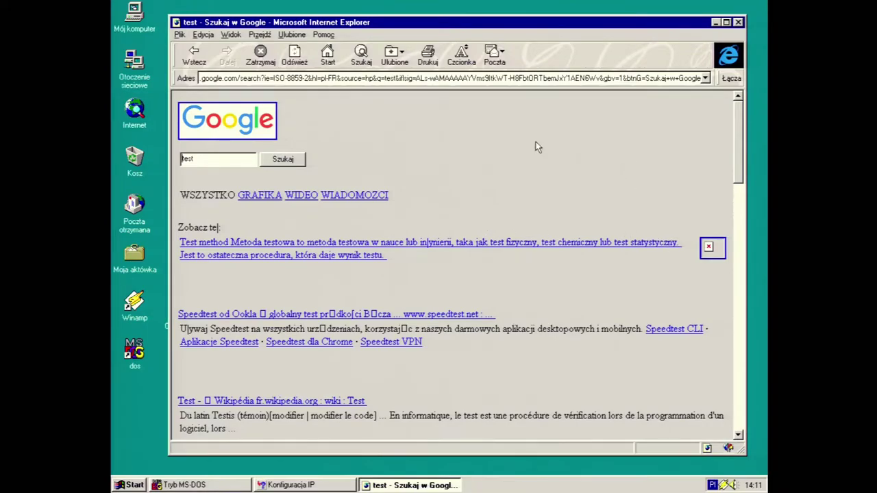
click(226, 79)
key(Home)
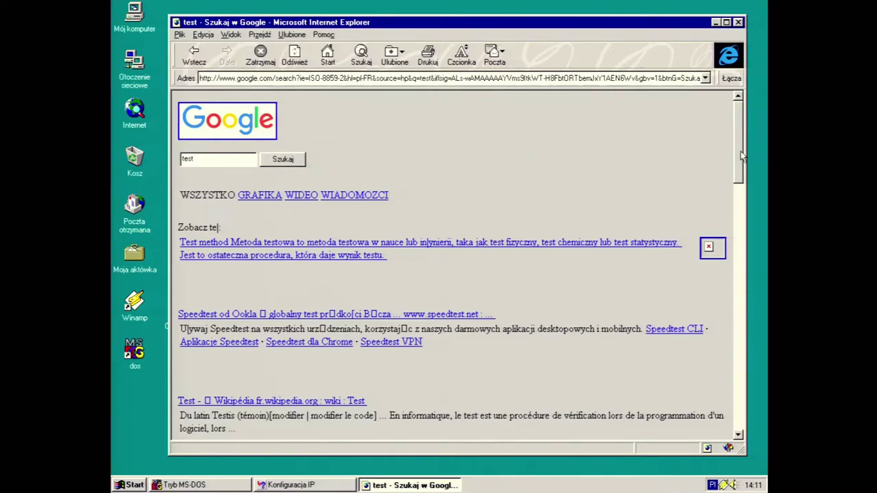
scroll(737, 174, down, 3)
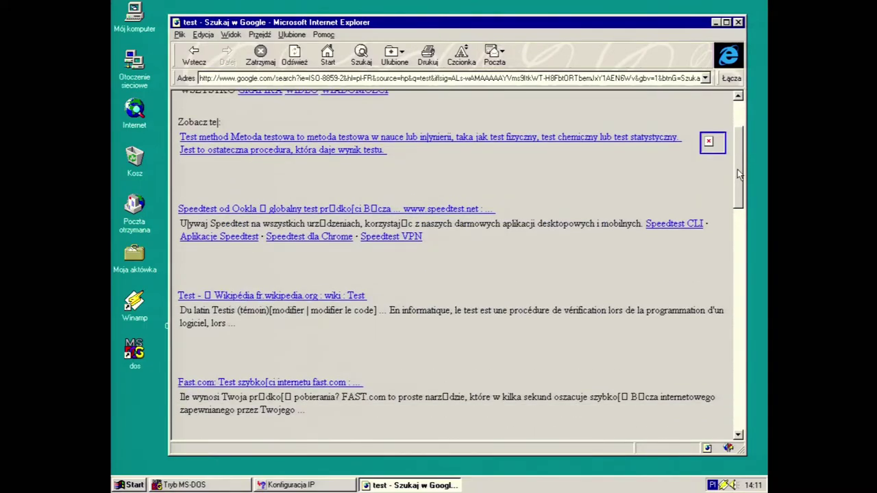
drag(736, 170, 736, 149)
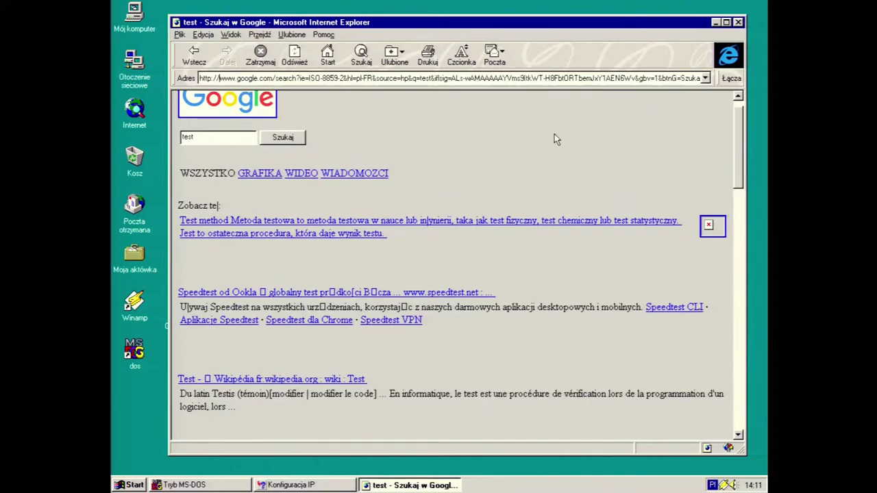
right_click(125, 22)
Check the system properties, then try the Wikipedia Test result, which fails to connect
click(159, 121)
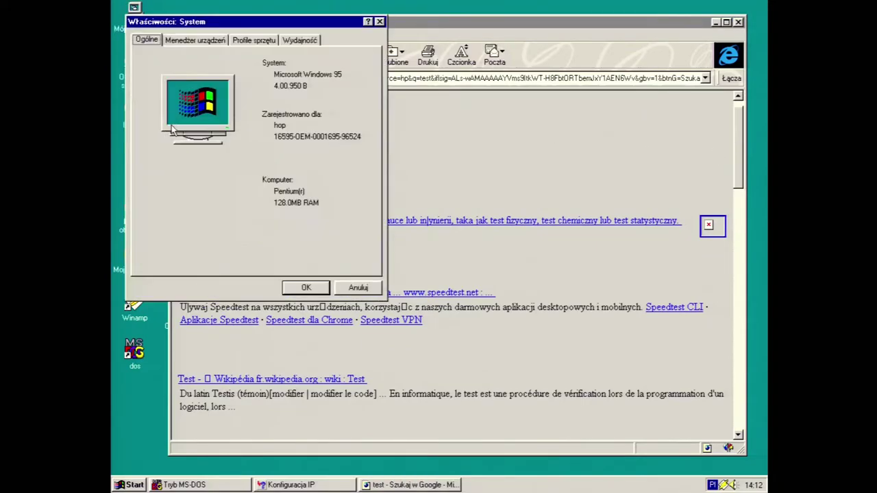
click(360, 288)
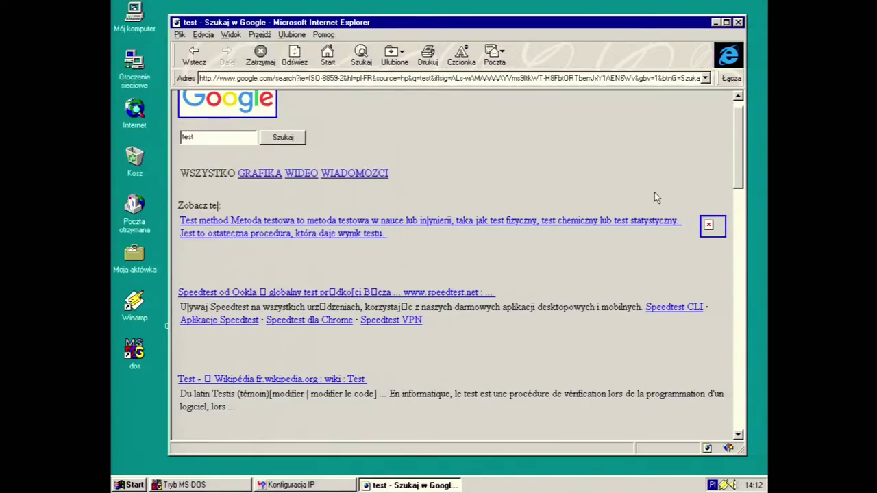
scroll(745, 153, down, 3)
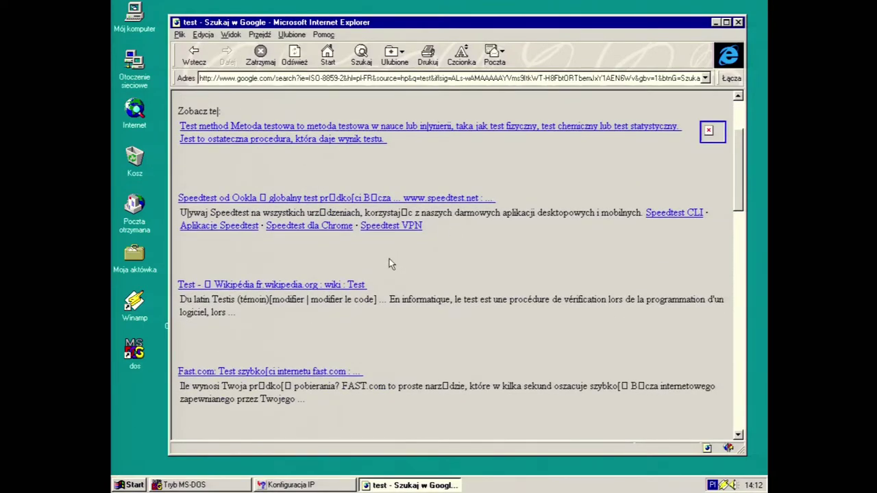
click(288, 286)
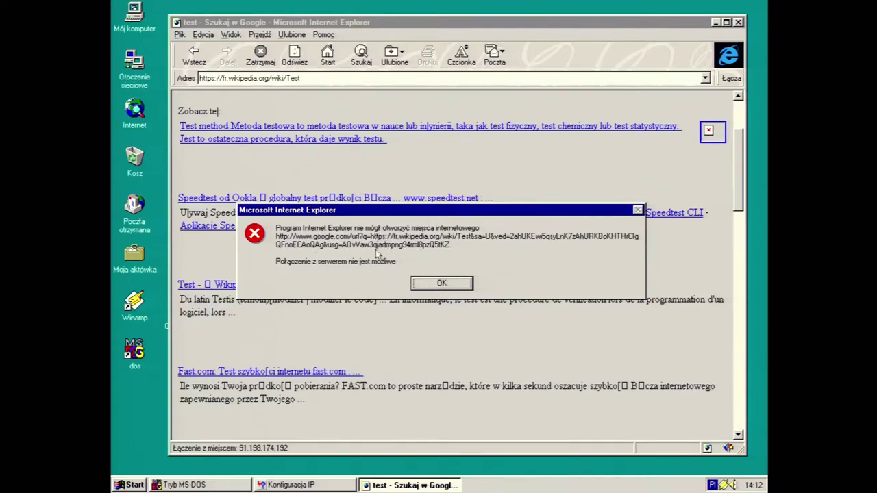
click(428, 282)
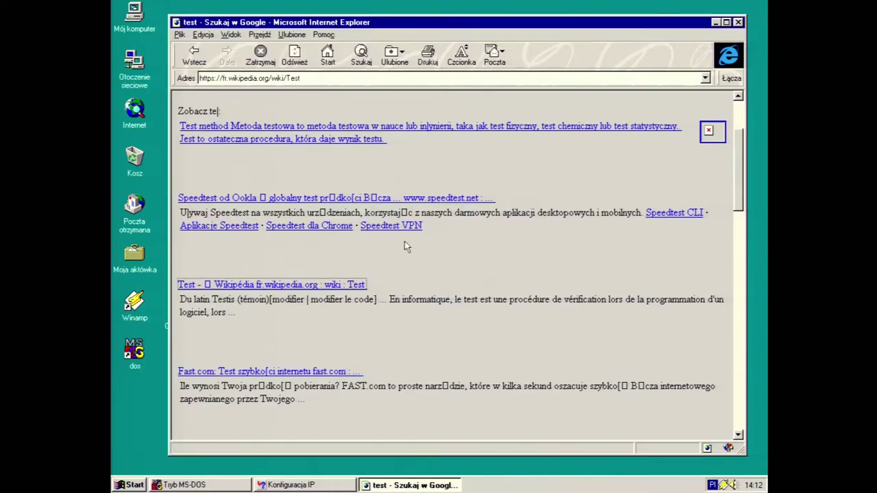
Retry the Wikipedia page over plain http instead of https, which also fails
click(302, 78)
click(280, 81)
key(Left)
key(Left)
key(Left)
key(Left)
key(Left)
key(Left)
key(Left)
key(Left)
key(Left)
key(Left)
key(Left)
key(Left)
key(Left)
key(Left)
key(Left)
key(Left)
key(Left)
key(Left)
key(Left)
key(Left)
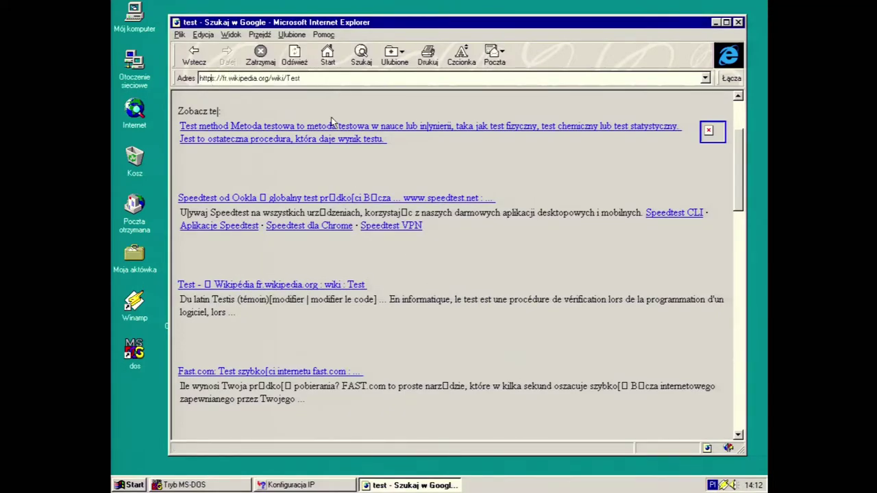
key(BackSpace)
key(Return)
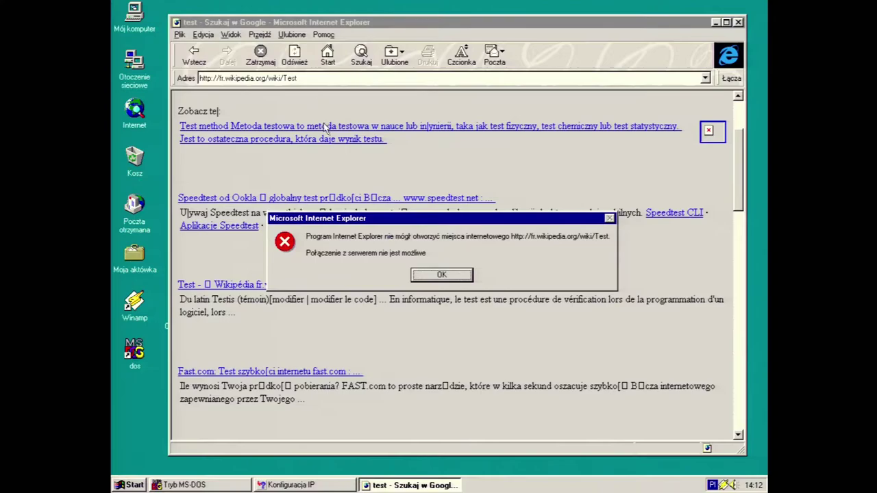
click(444, 277)
Trim the address to the fr.wikipedia.org home page and try it, which fails
click(365, 87)
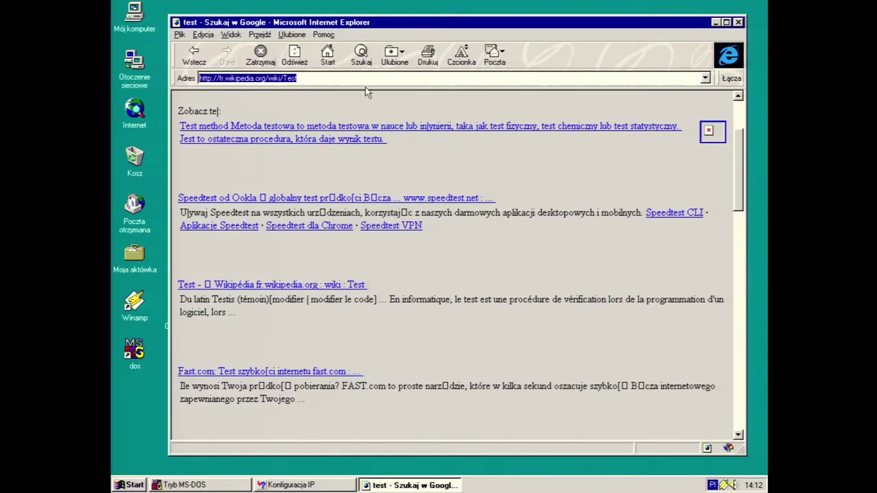
key(Home)
key(End)
key(BackSpace)
key(BackSpace)
key(BackSpace)
key(BackSpace)
key(BackSpace)
key(BackSpace)
key(BackSpace)
key(BackSpace)
key(BackSpace)
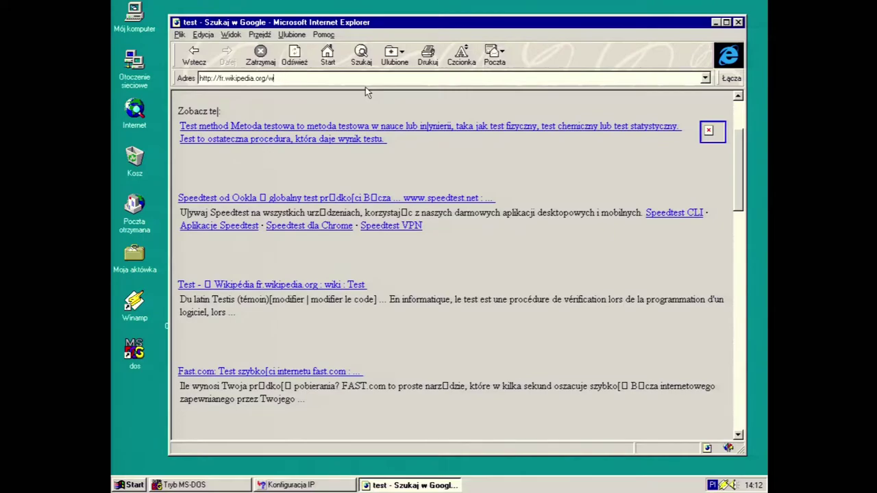
key(Return)
click(449, 277)
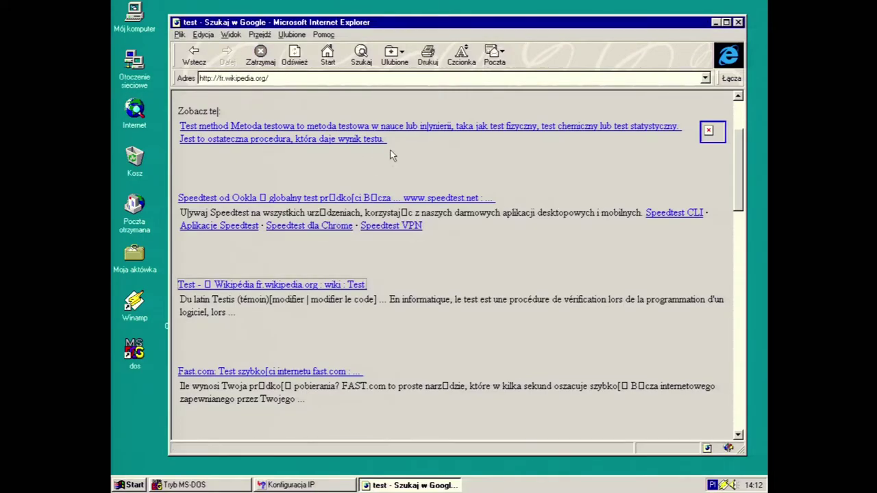
Try web.archive.com in the Address bar, which is not found
click(320, 78)
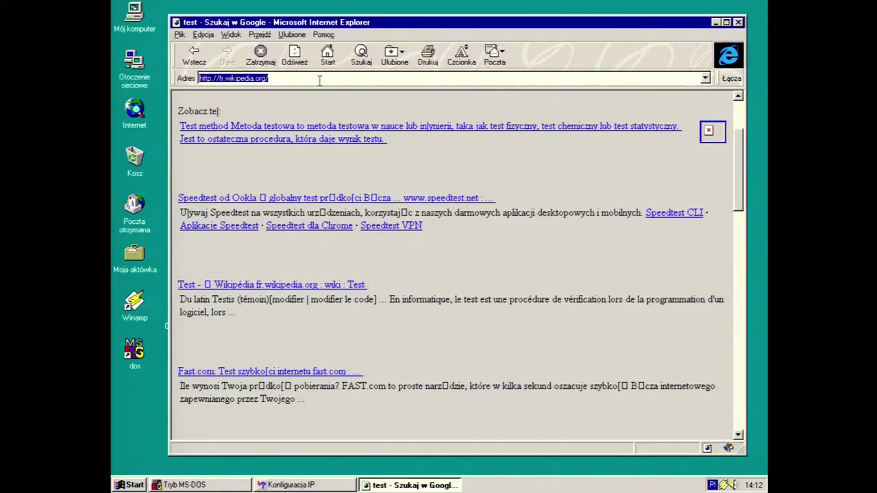
text(w)
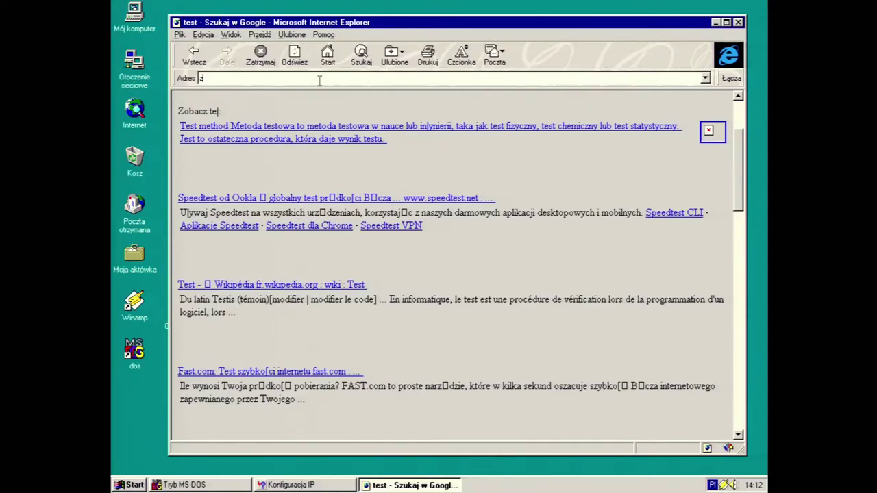
text(eb.archive.com)
key(Return)
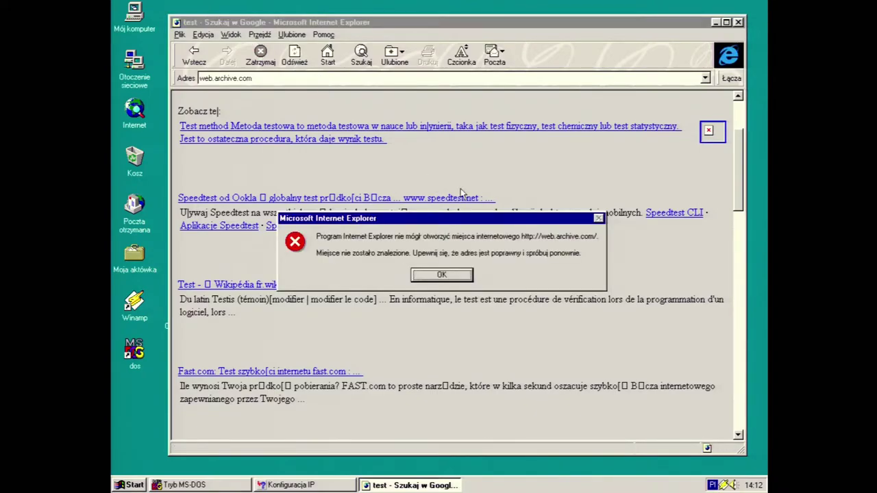
click(446, 274)
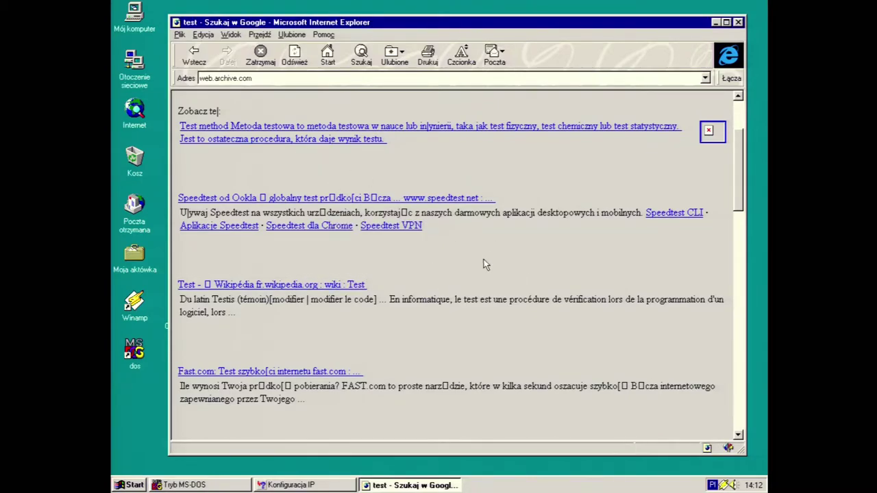
Try wykop.pl, which cannot connect, then bring the IP Configuration window forward
click(312, 80)
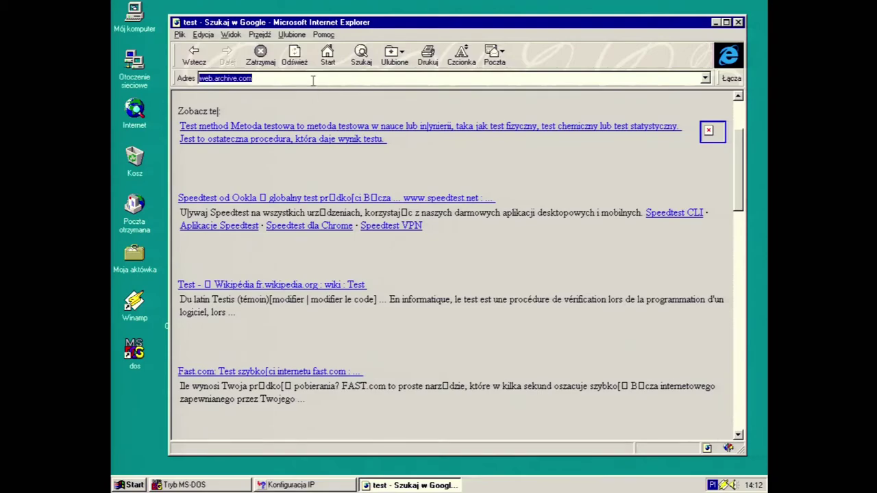
text(zy)
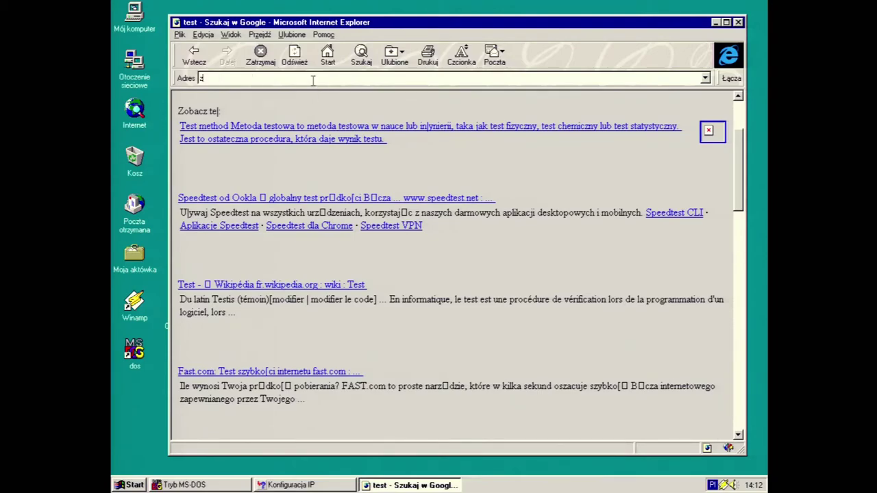
key(BackSpace)
key(BackSpace)
text(wykop.pl)
key(BackSpace)
key(BackSpace)
text(pl)
key(Return)
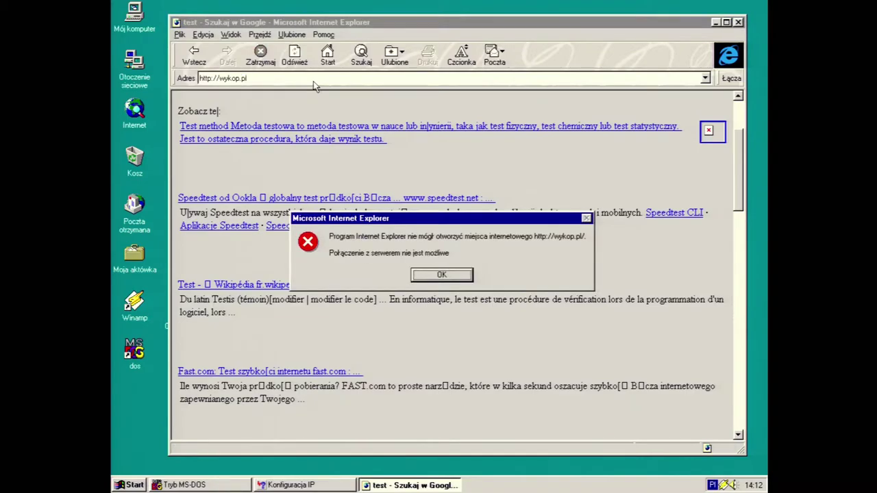
click(449, 275)
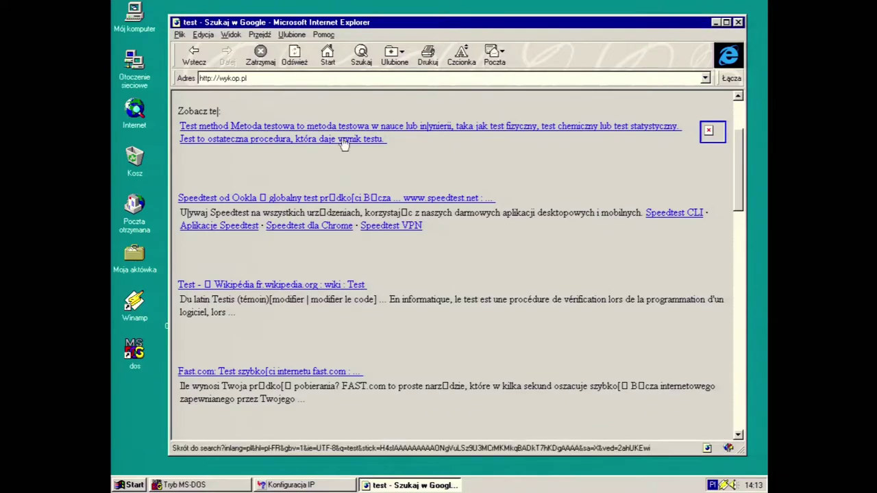
click(291, 485)
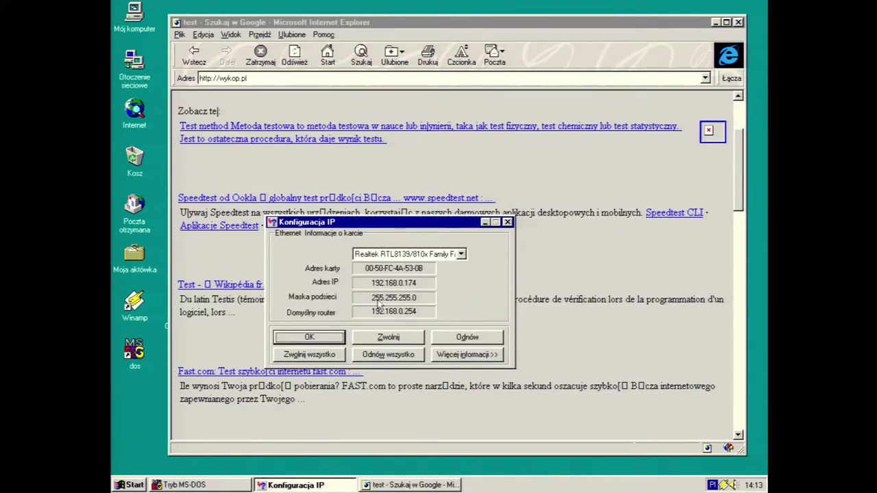
Drag the IP Configuration window into view to read the Realtek RTL8139's 192.168.0.174 address
drag(375, 229, 403, 172)
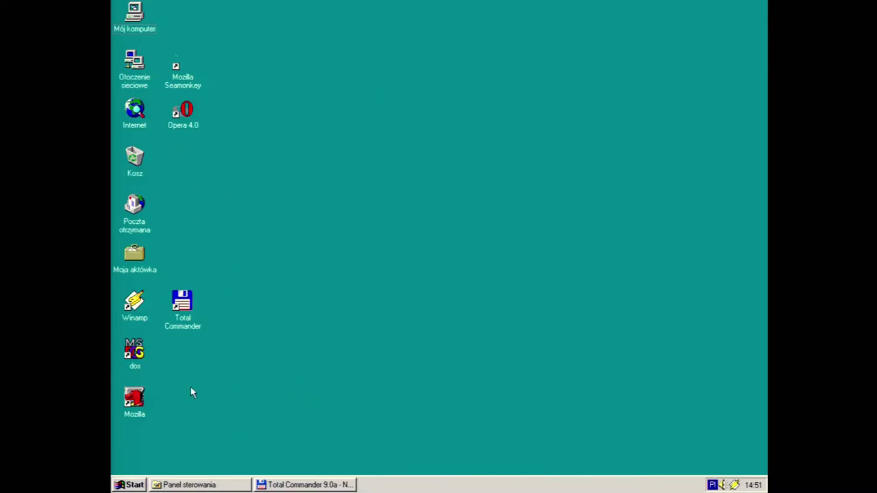
double_click(135, 399)
double_click(189, 77)
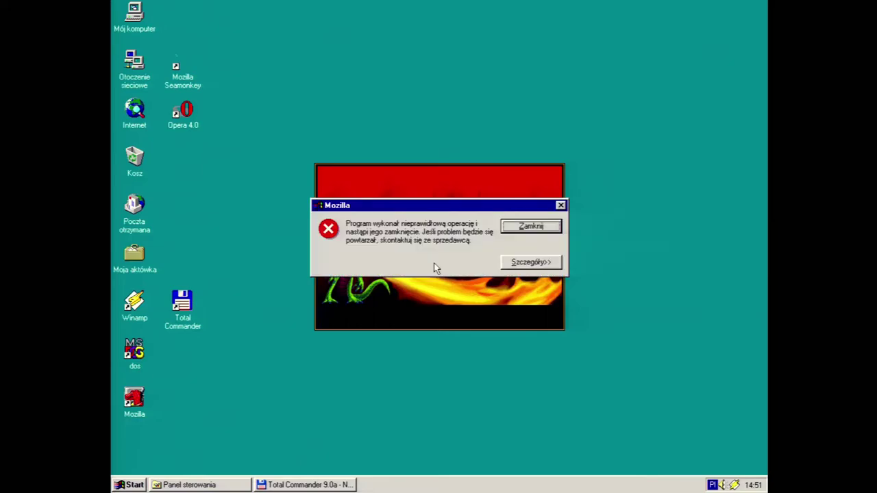
click(537, 264)
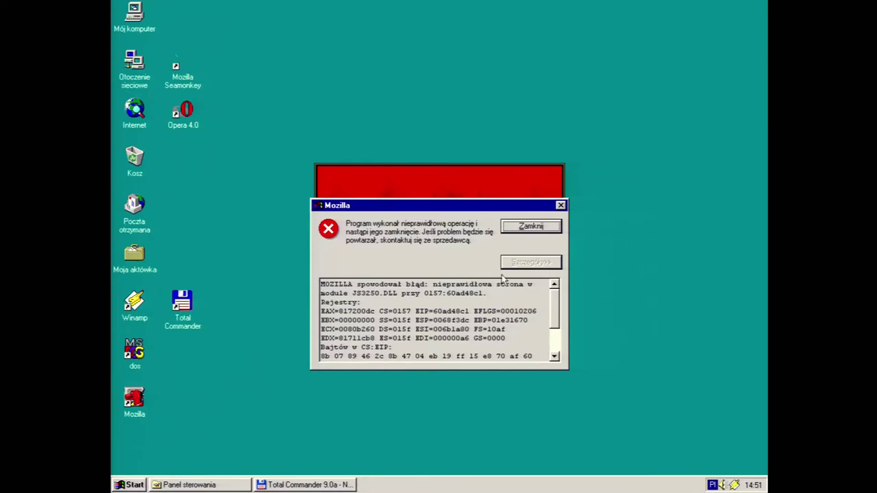
drag(468, 207, 454, 356)
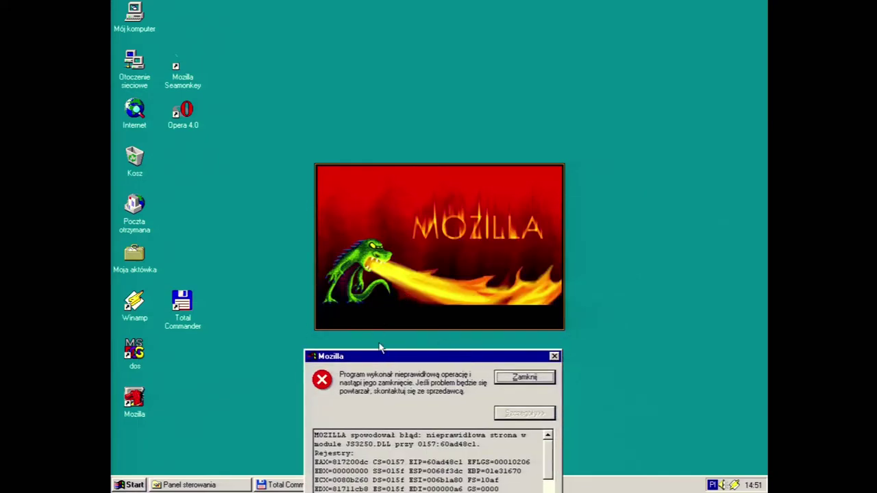
click(520, 381)
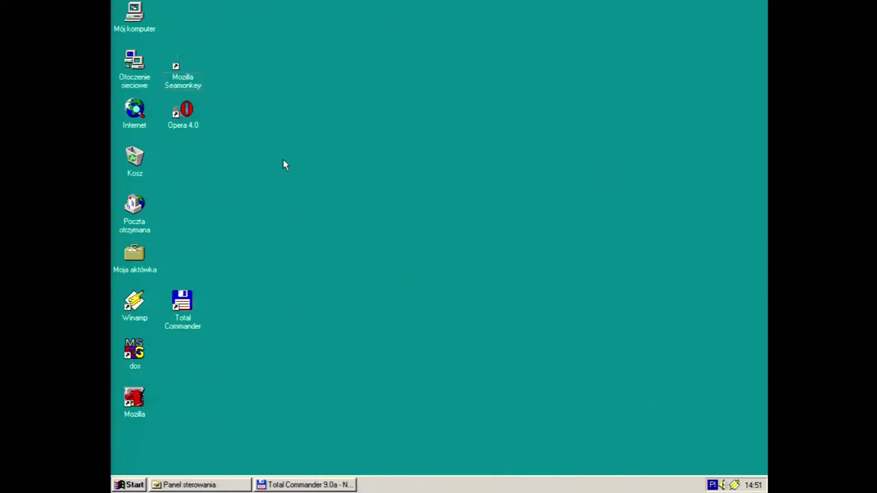
double_click(182, 112)
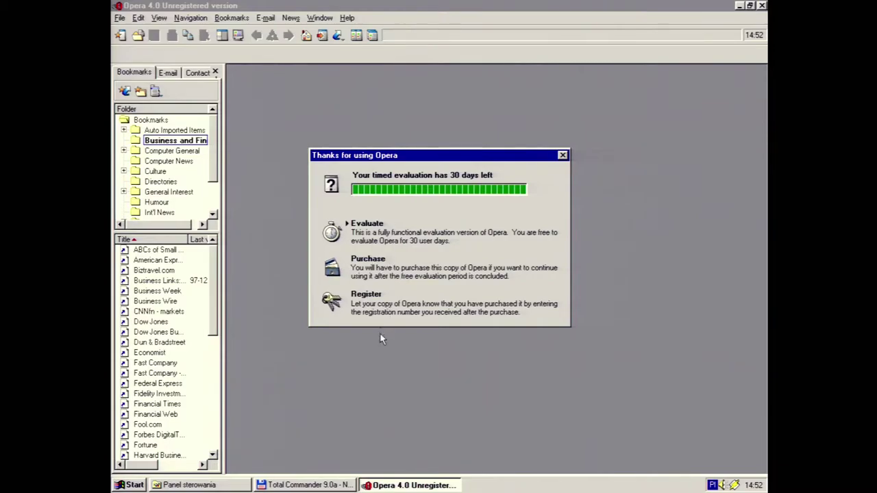
Continue evaluating Opera, view the enlarged About Opera 4.0.0.741 details, close it, and open a blank page
click(386, 231)
click(346, 18)
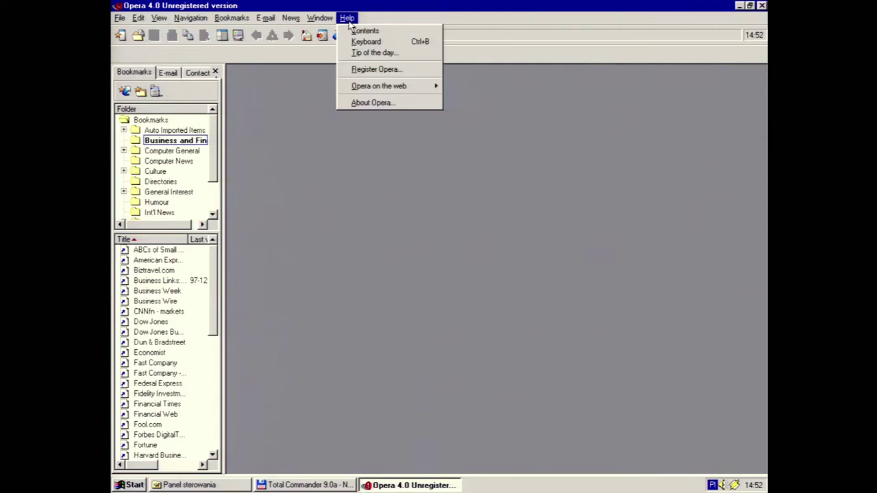
click(376, 102)
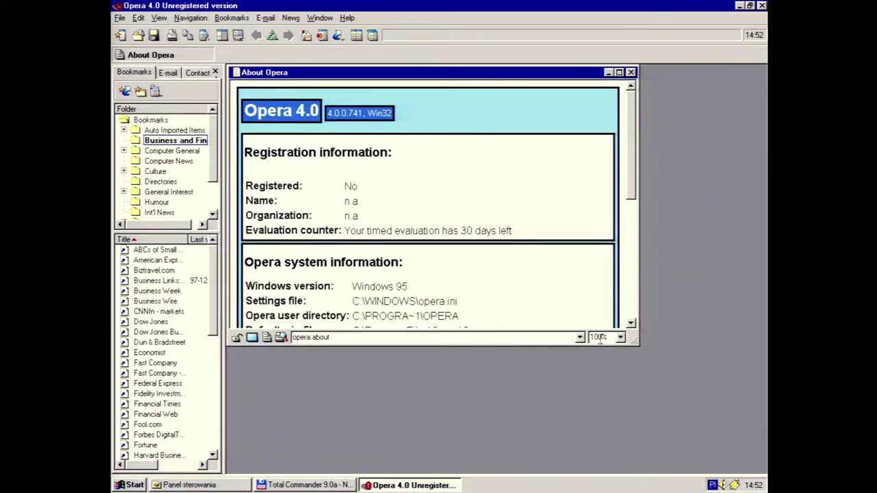
drag(635, 343, 745, 466)
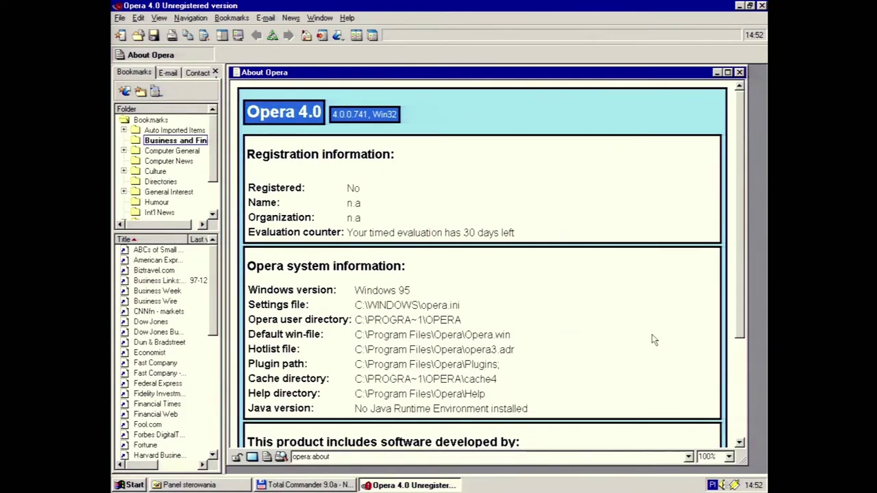
drag(738, 248, 740, 103)
click(739, 72)
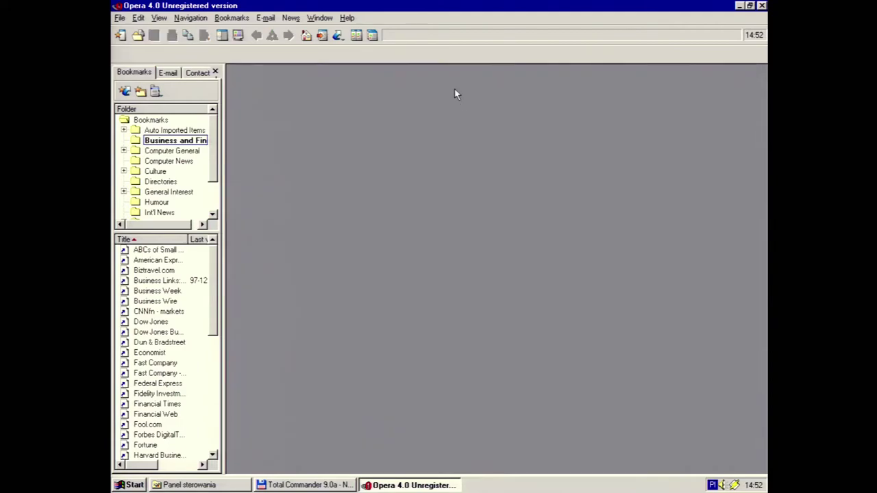
click(120, 34)
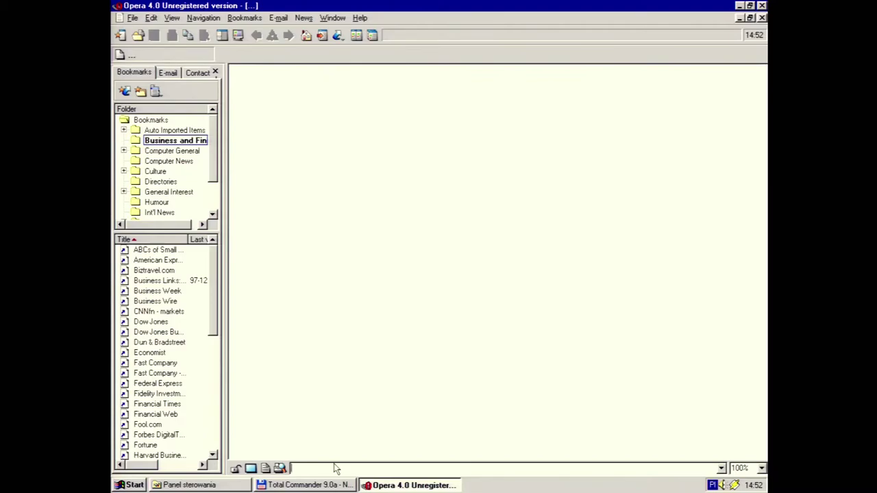
Load google.com, switch to Google Images, and search for 'wykop'
text(google.com)
key(Return)
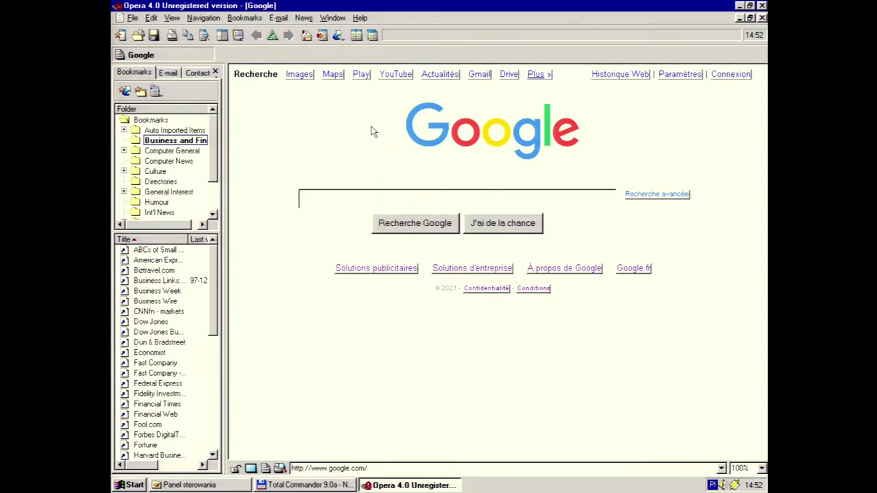
click(299, 79)
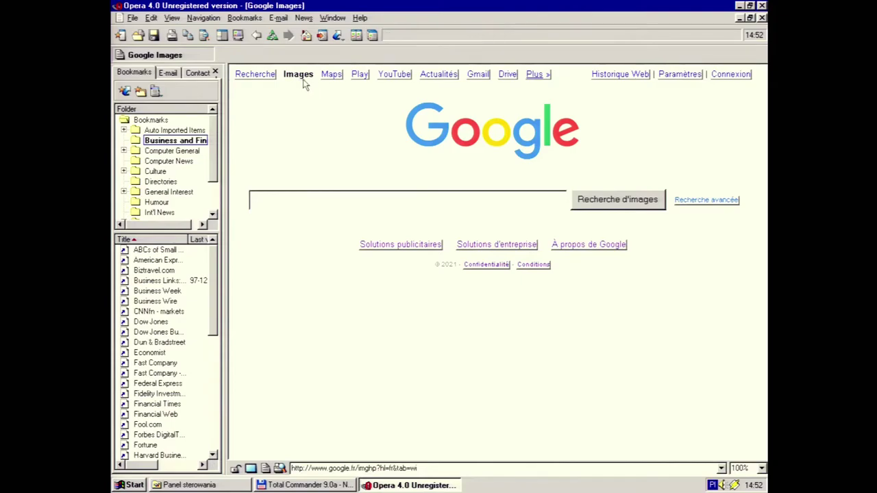
click(313, 201)
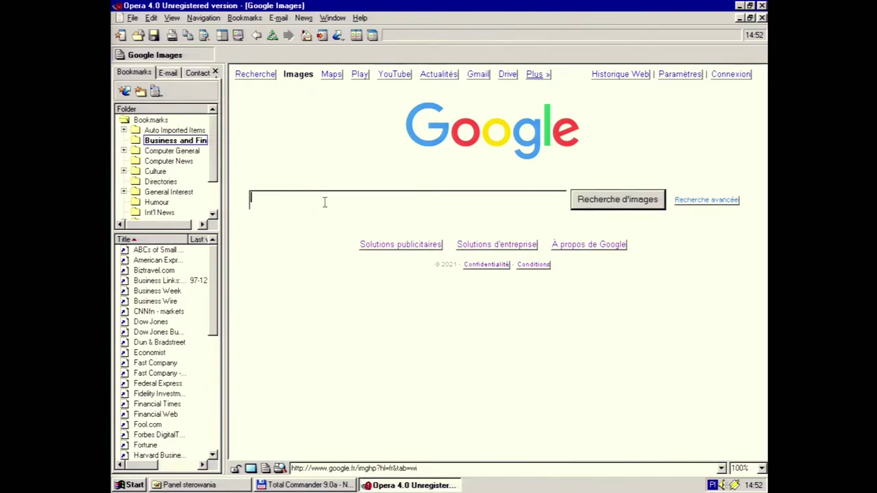
text(wykop)
key(Return)
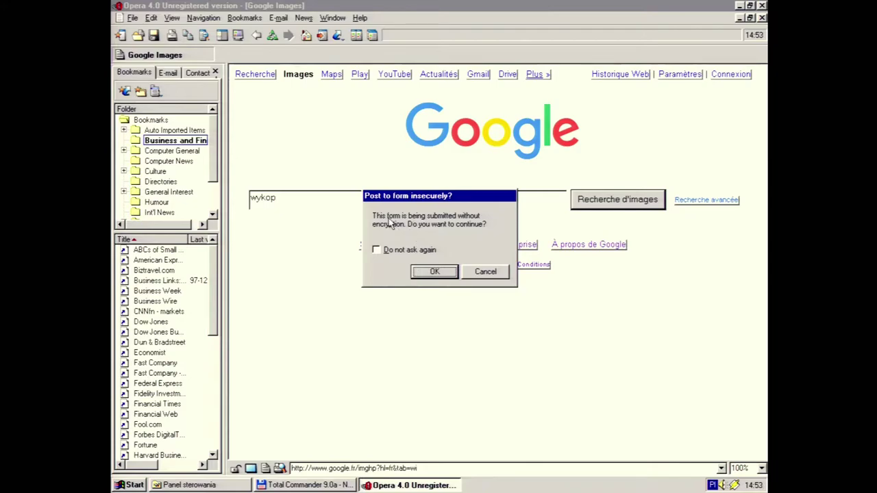
Accept the insecure form post, scroll the image results, and try pl.wikipedia.org, which fails
click(425, 271)
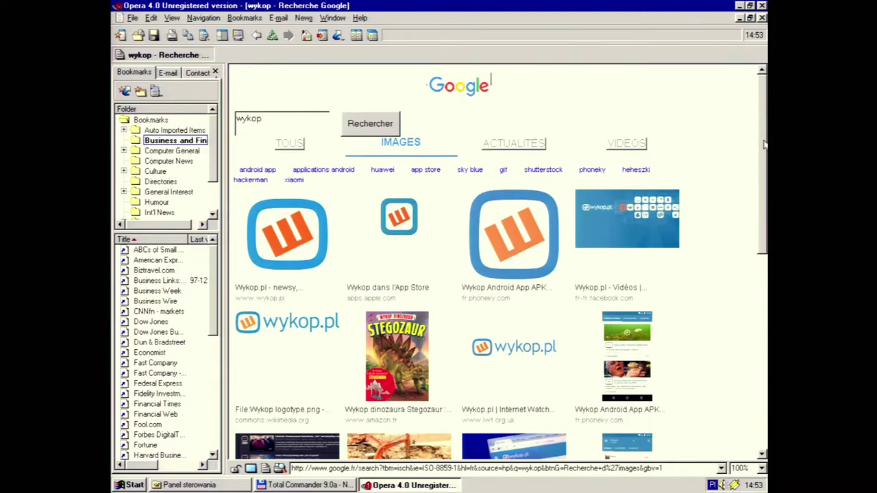
drag(764, 146, 764, 86)
click(418, 468)
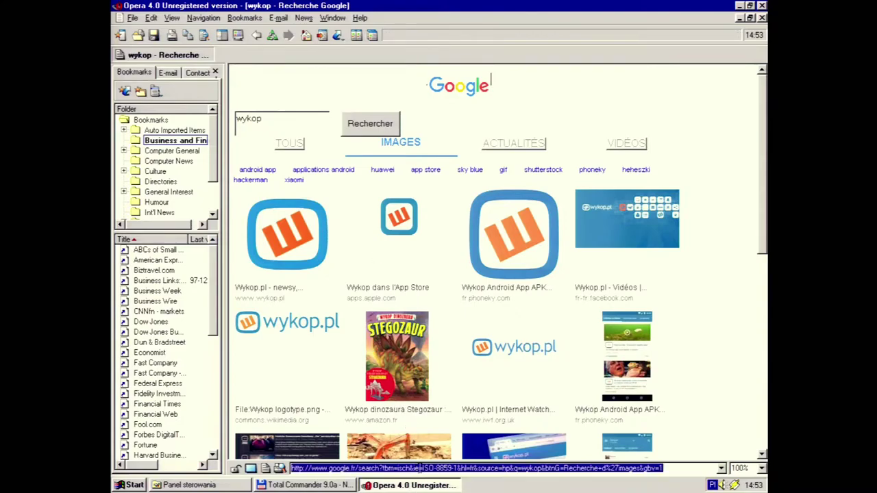
text(pl)
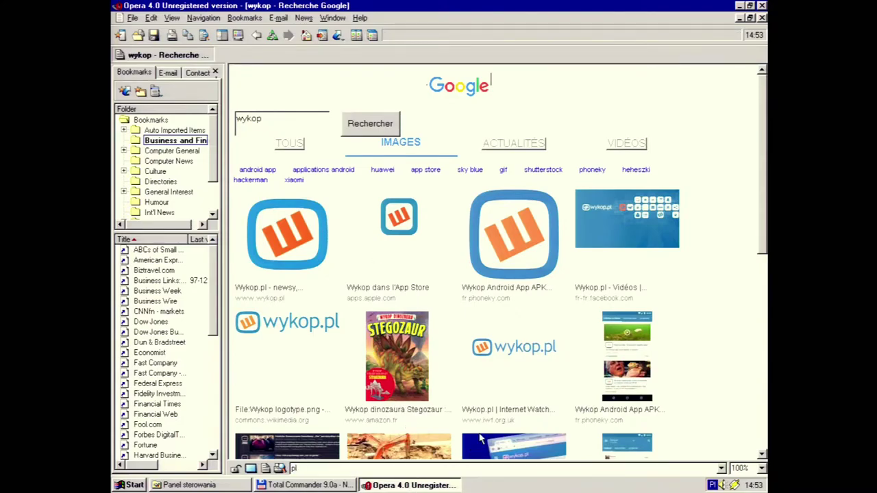
text(.wikipedia.org)
key(Return)
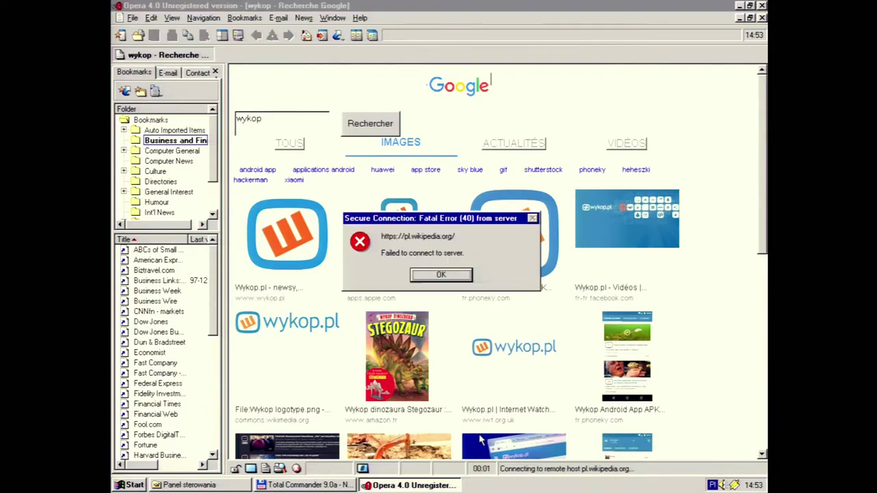
click(442, 275)
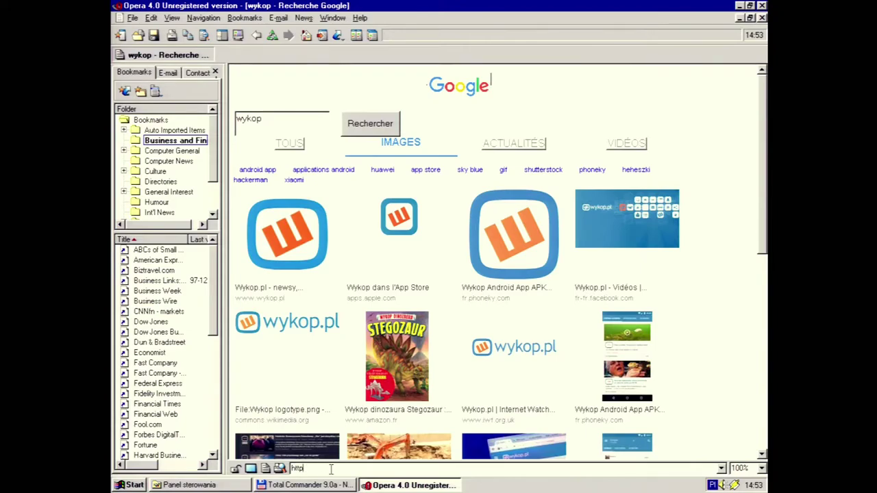
click(331, 469)
text(http://pl.wikipedia.org)
key(Return)
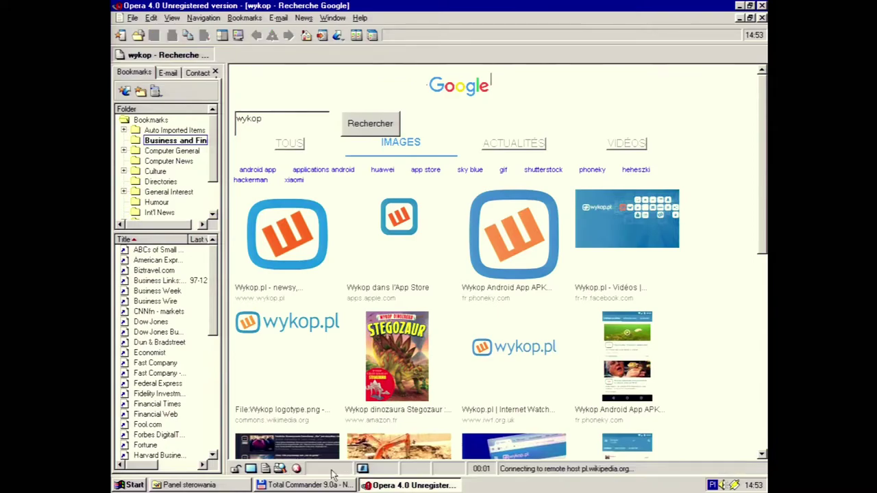
click(438, 275)
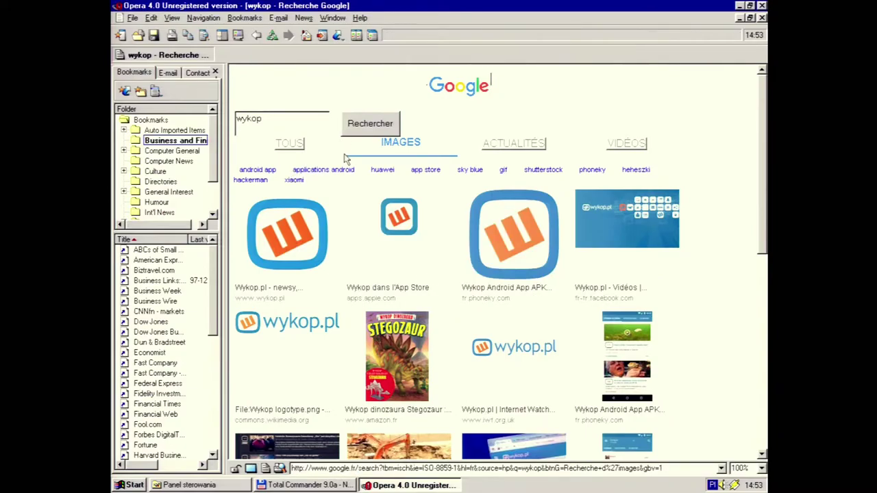
Switch to Google's all-web results for 'wykop', dismiss the errors, and select the search term
click(383, 468)
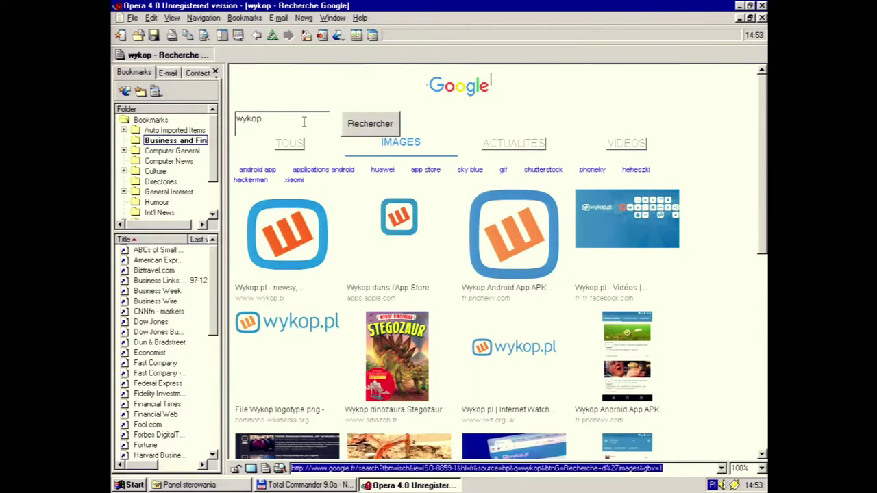
click(289, 143)
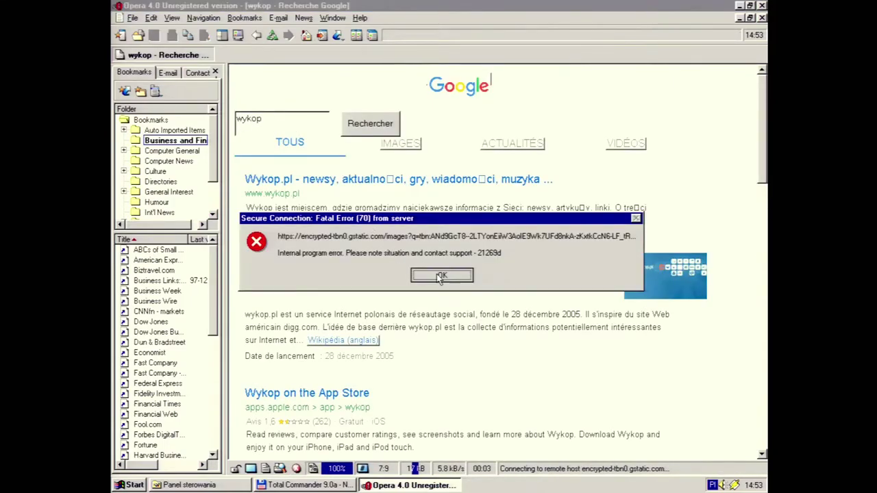
key(Return)
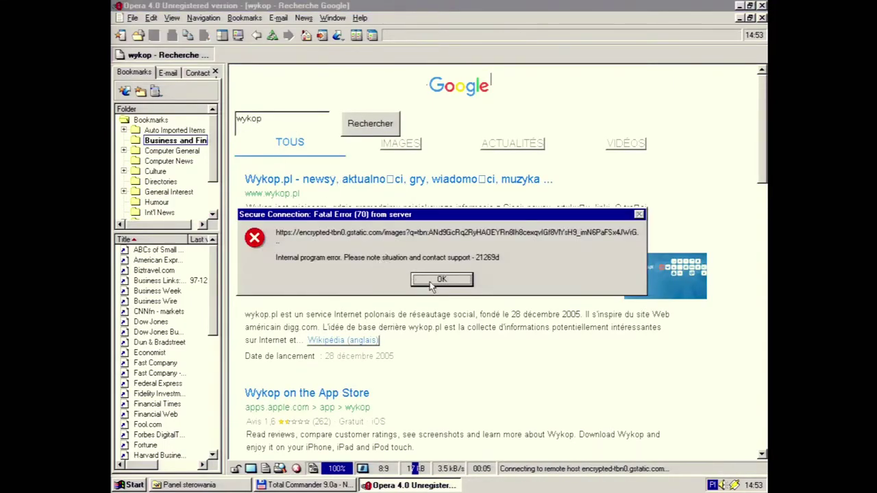
click(430, 281)
double_click(290, 124)
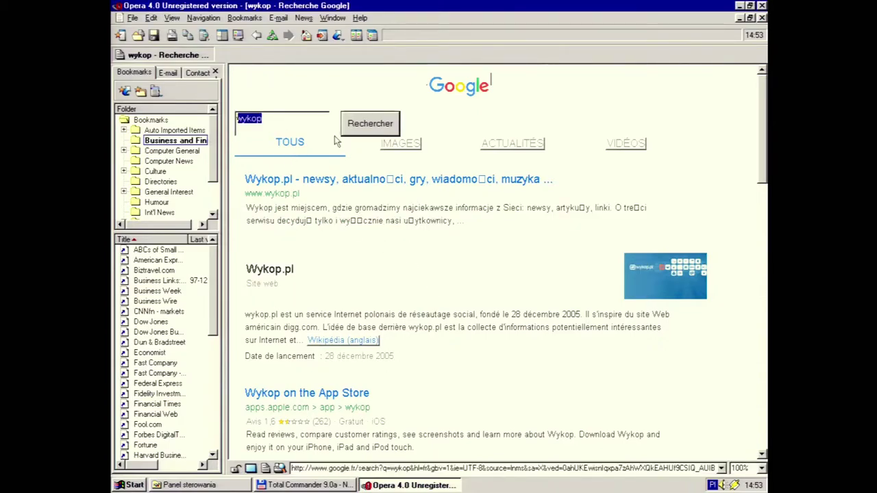
Search Google for 'microsoft' and try the first result, which fails to connect
key(BackSpace)
text(microsoft)
key(Return)
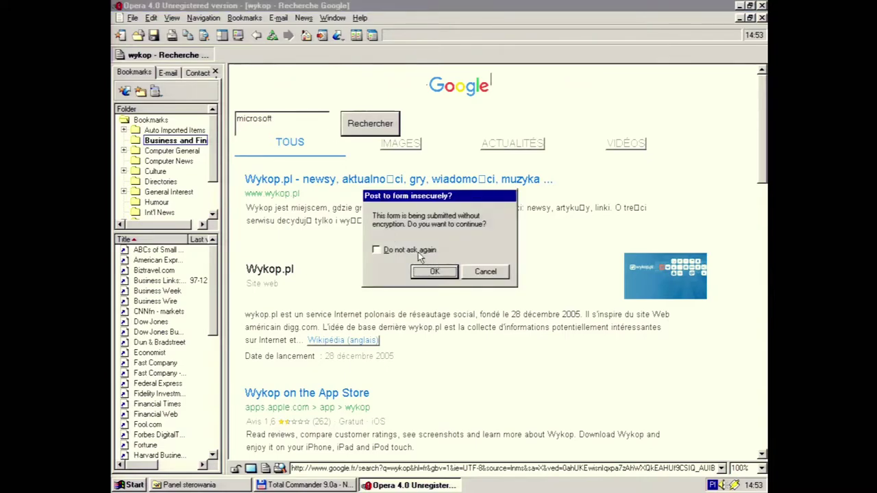
click(431, 270)
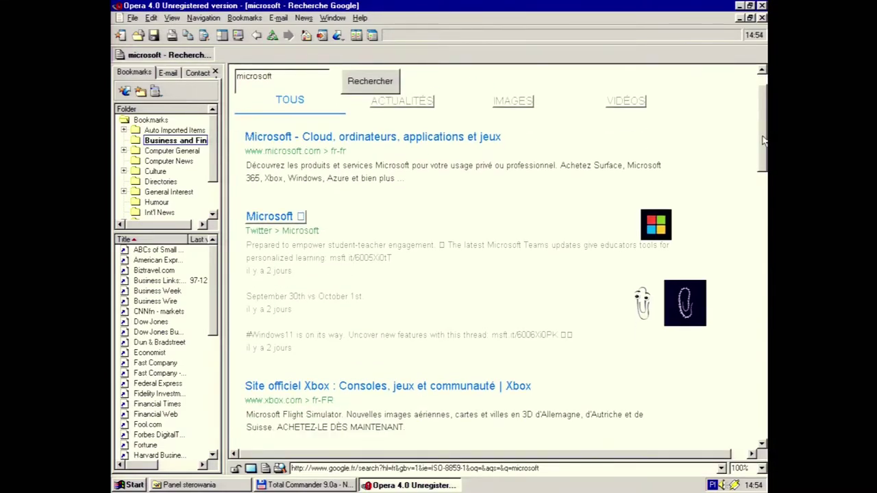
click(444, 140)
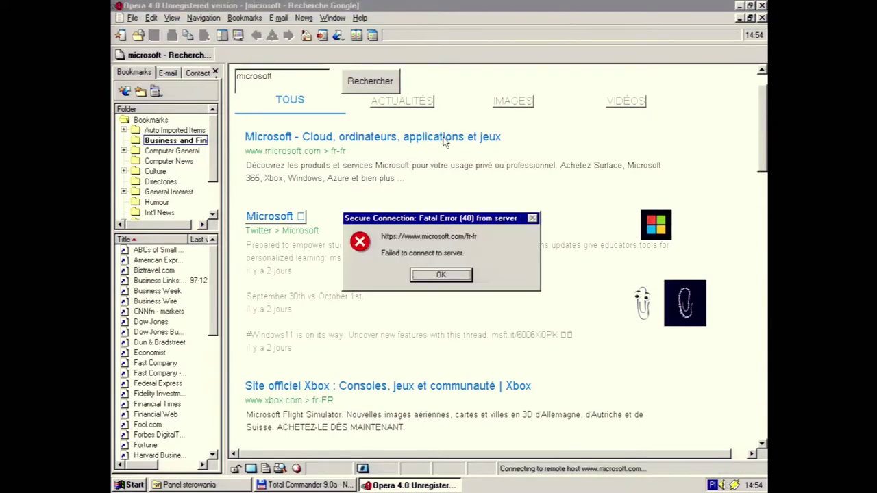
click(446, 277)
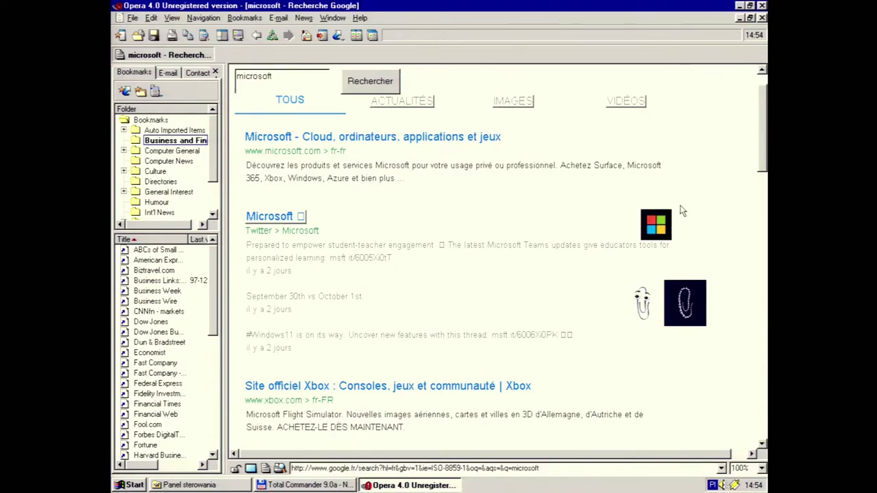
Try the Site officiel Xbox and Office 365 Login results, both failing with secure connection errors
scroll(688, 195, down, 3)
click(477, 272)
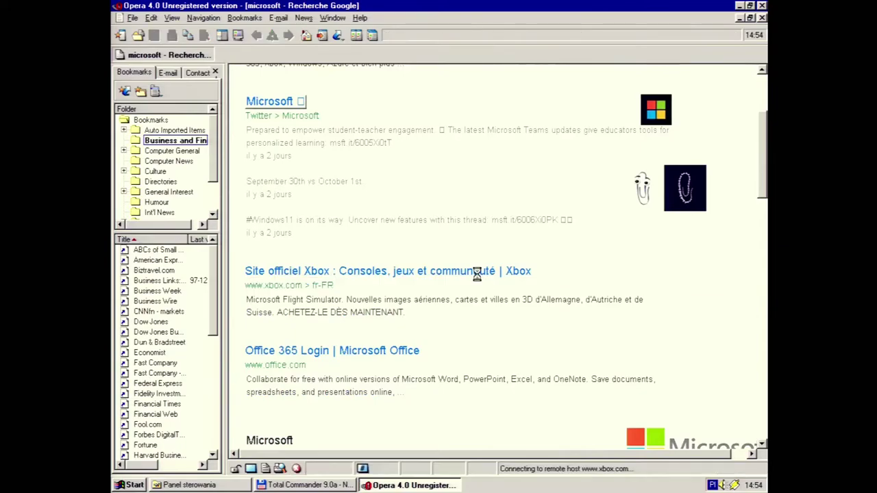
click(439, 277)
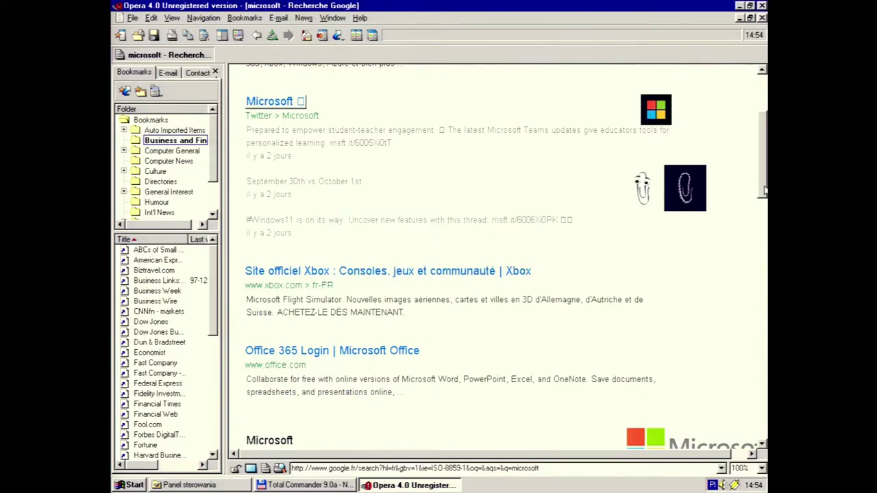
scroll(598, 219, down, 3)
click(385, 223)
click(446, 276)
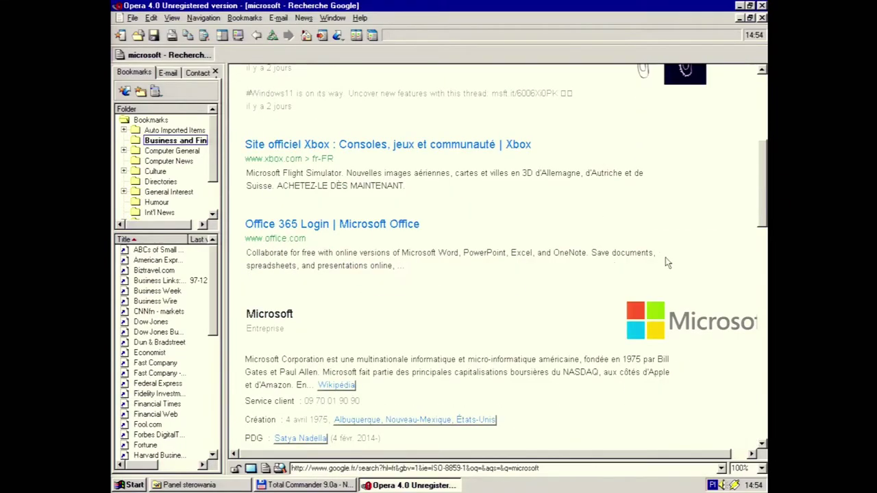
drag(762, 200, 764, 96)
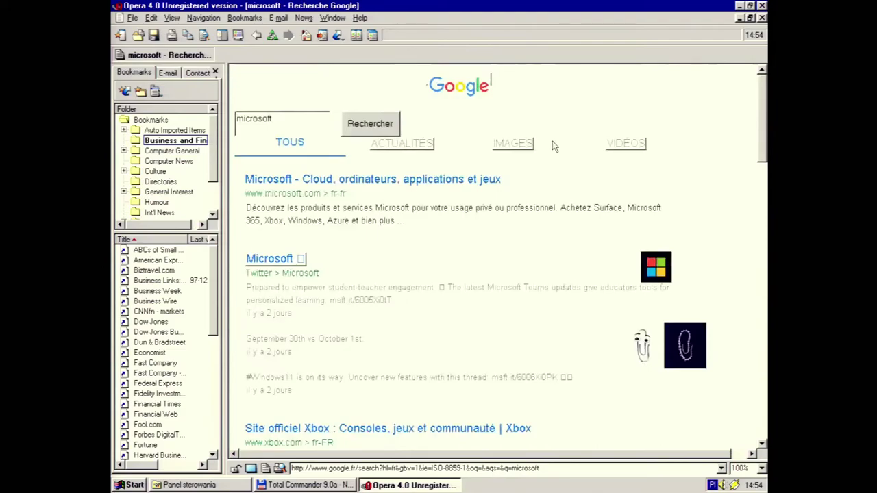
Search for 'winworld pc' and try the Library and Welcome WinWorld results, both failing
double_click(313, 133)
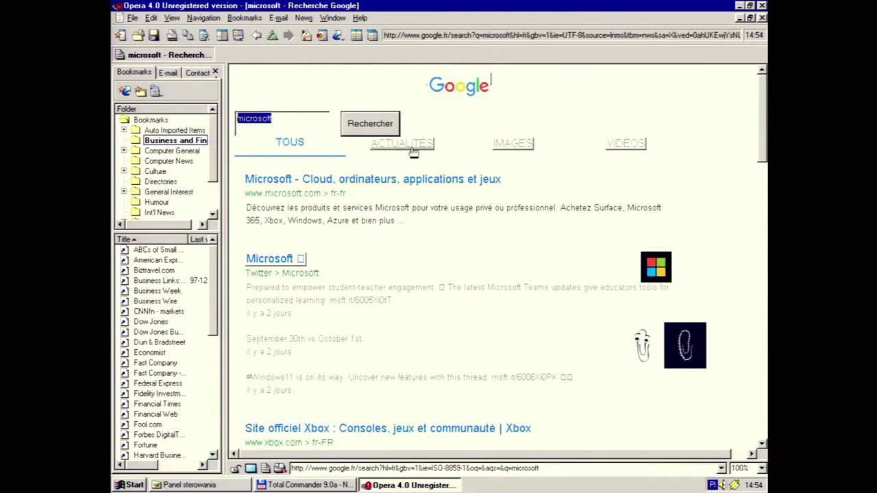
text(winworld)
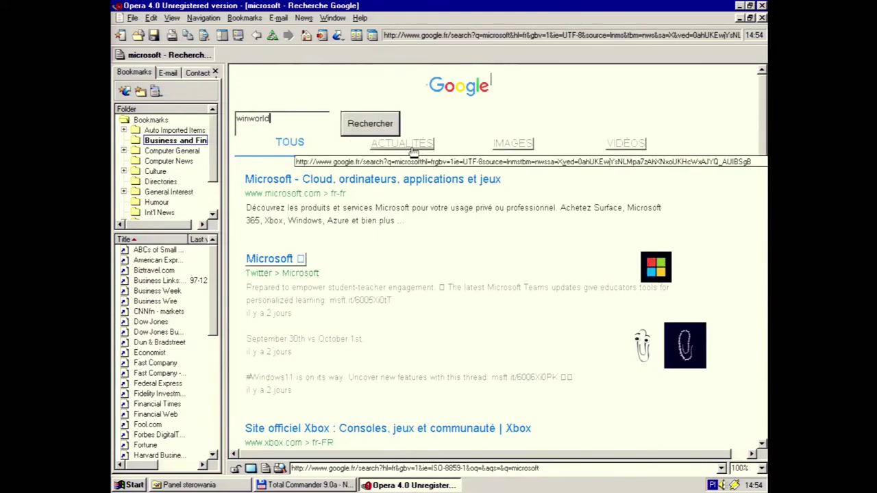
text( pc)
key(Return)
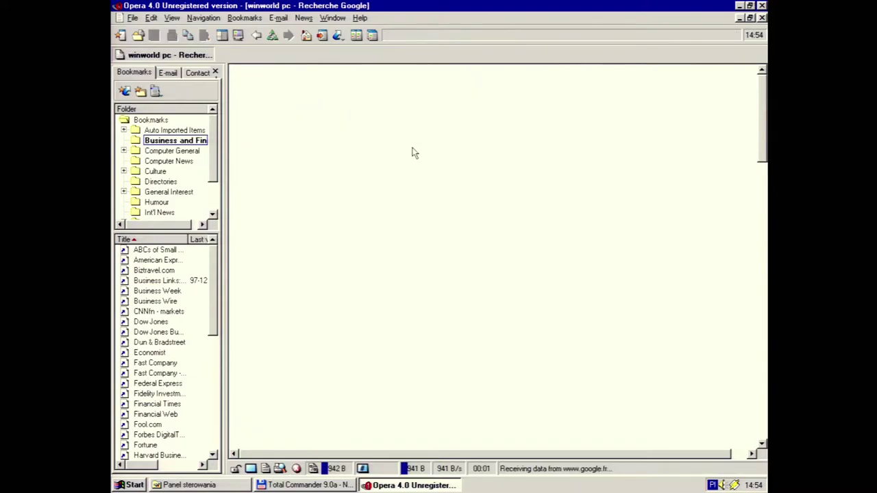
click(311, 178)
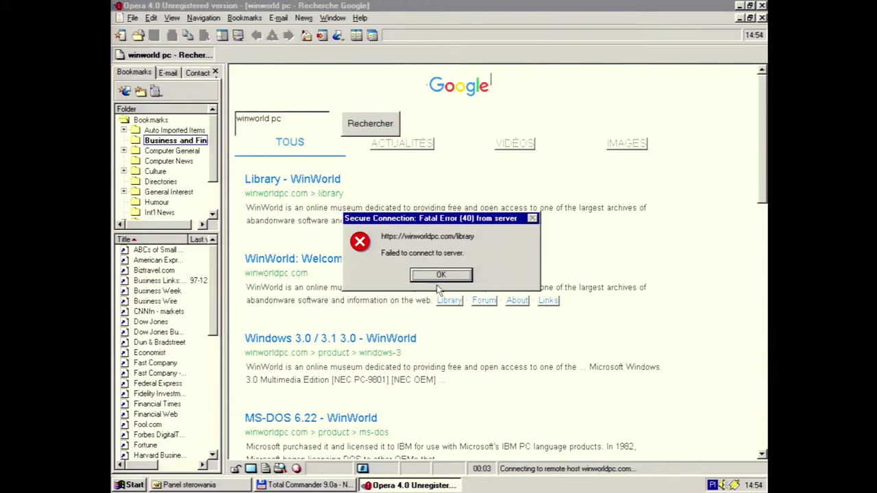
click(438, 275)
click(325, 258)
click(438, 274)
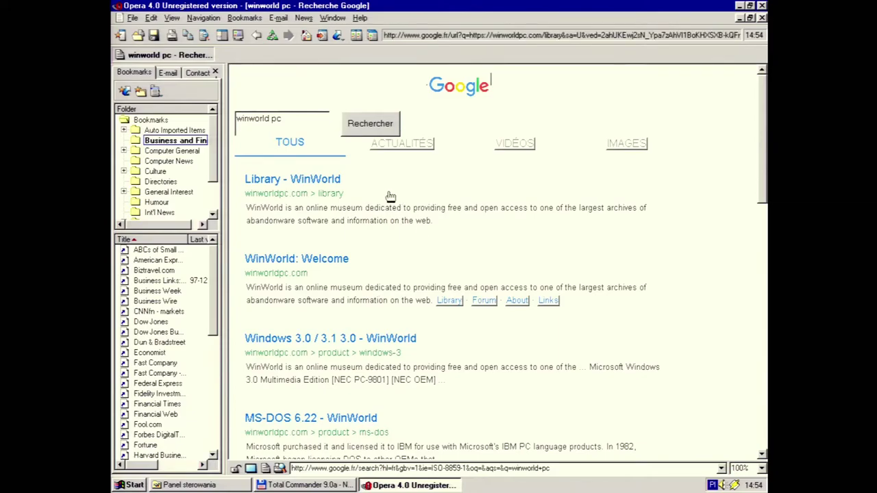
On a new page, load theoldnet.com and follow the Gaming SEGA logo to the 1996 Sega site
click(119, 35)
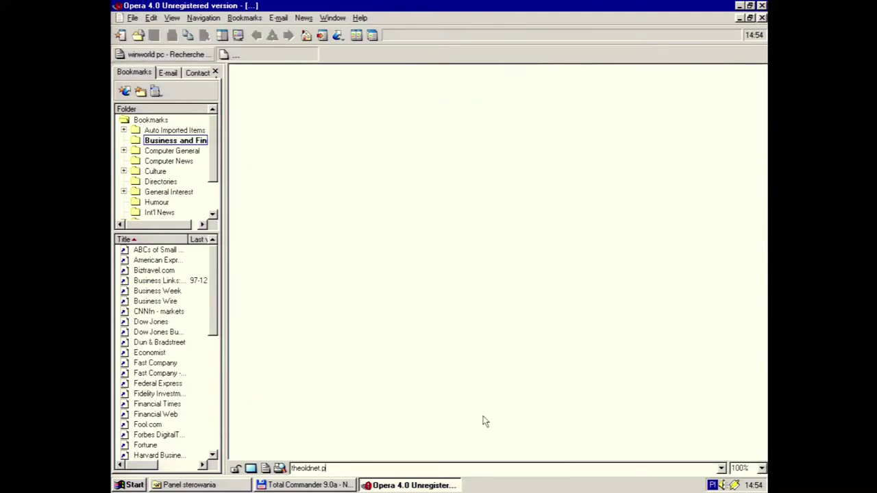
text(theoldnet.com)
key(Return)
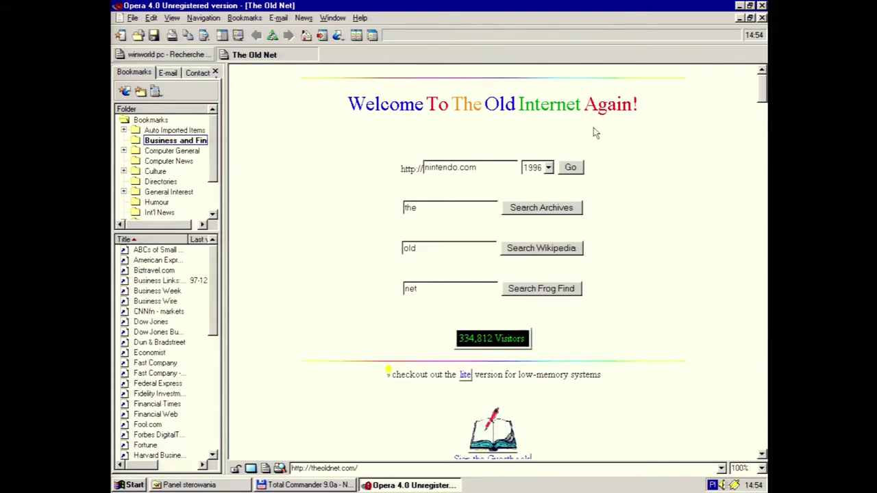
scroll(764, 106, down, 5)
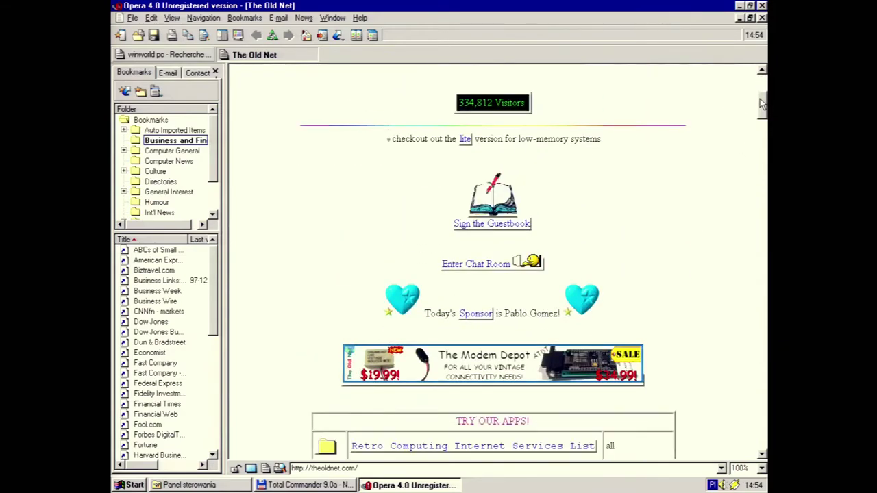
scroll(762, 103, down, 5)
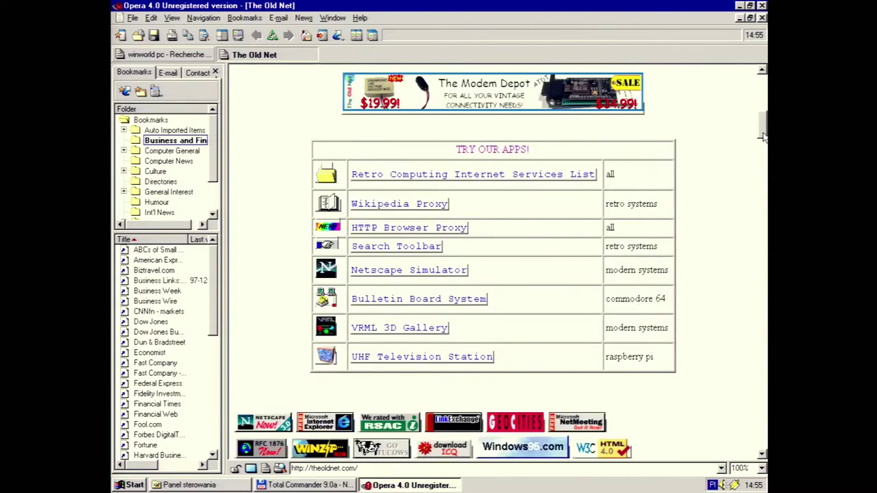
drag(763, 137, 763, 218)
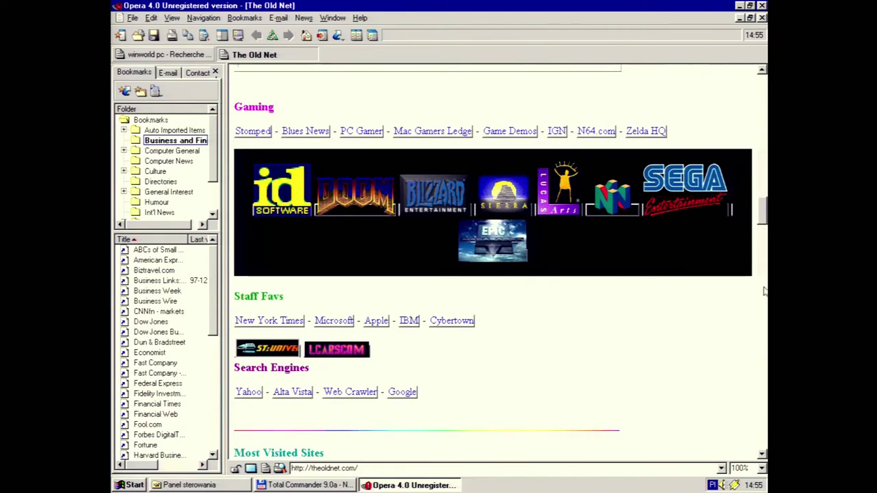
click(701, 204)
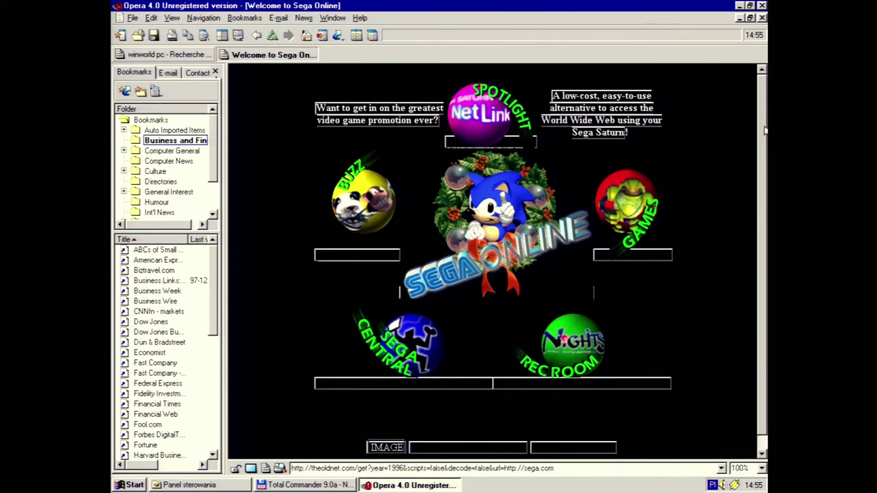
Navigate from Sega Games through the cool games downloads page to the Baku Baku demo page
scroll(763, 171, down, 1)
scroll(764, 157, up, 1)
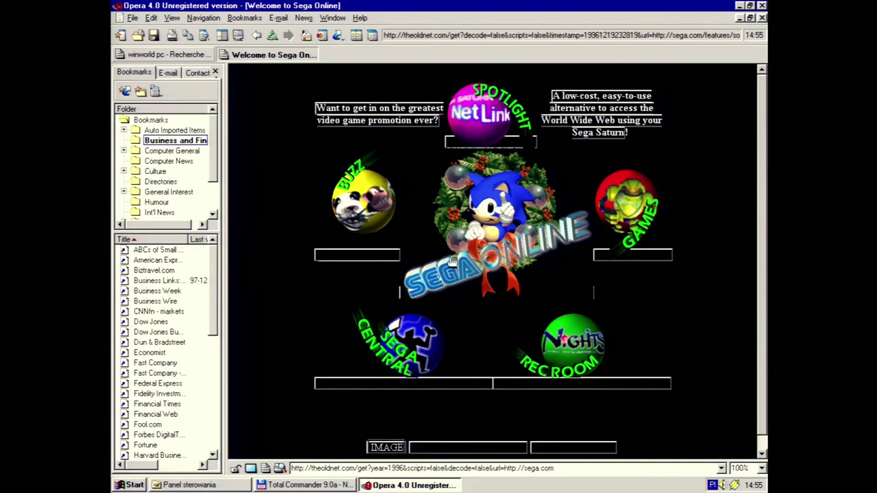
click(637, 189)
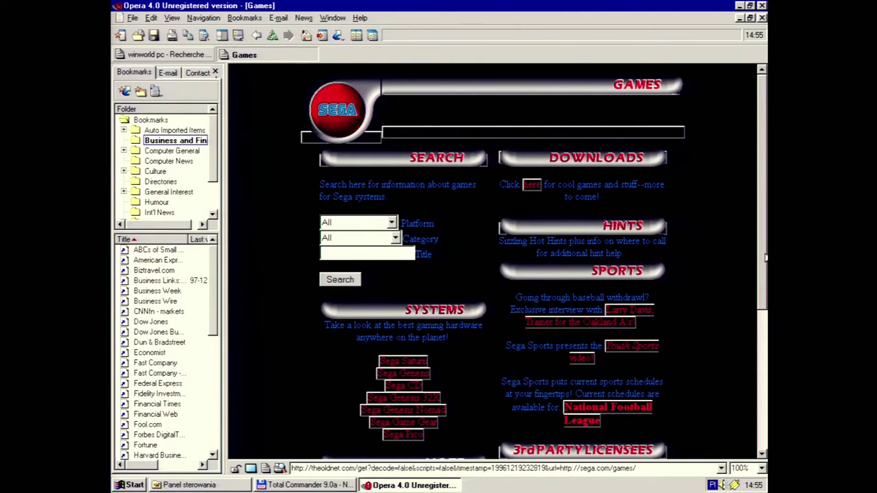
mouse_move(765, 256)
mouse_down()
mouse_move(765, 267)
mouse_move(765, 258)
mouse_up()
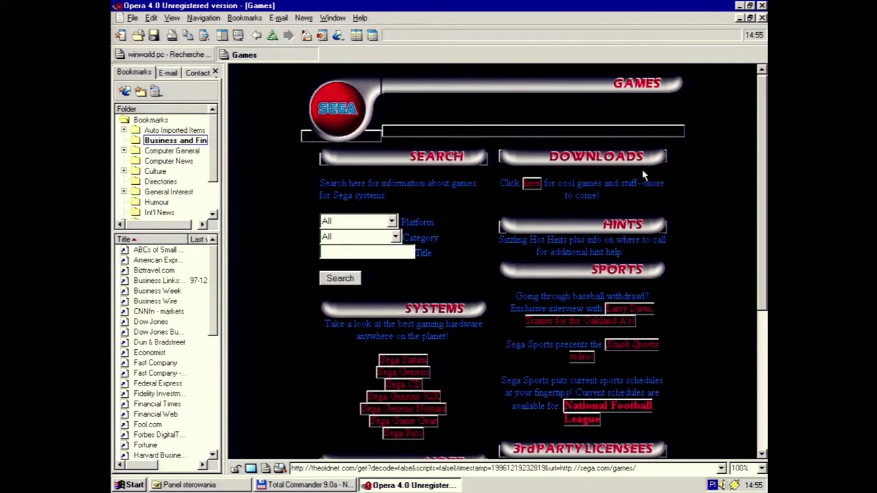
click(530, 186)
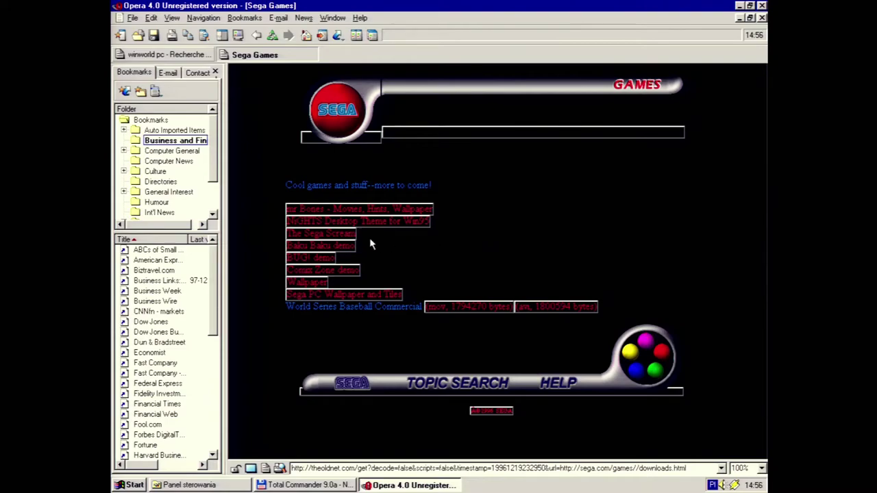
click(334, 247)
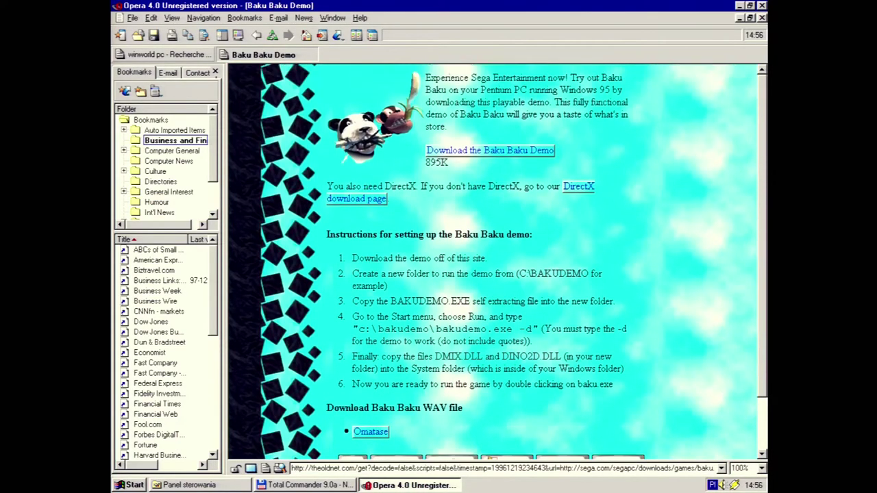
Start the Baku Baku demo download and browse the desktop for 'baku' as the program to open it
click(504, 149)
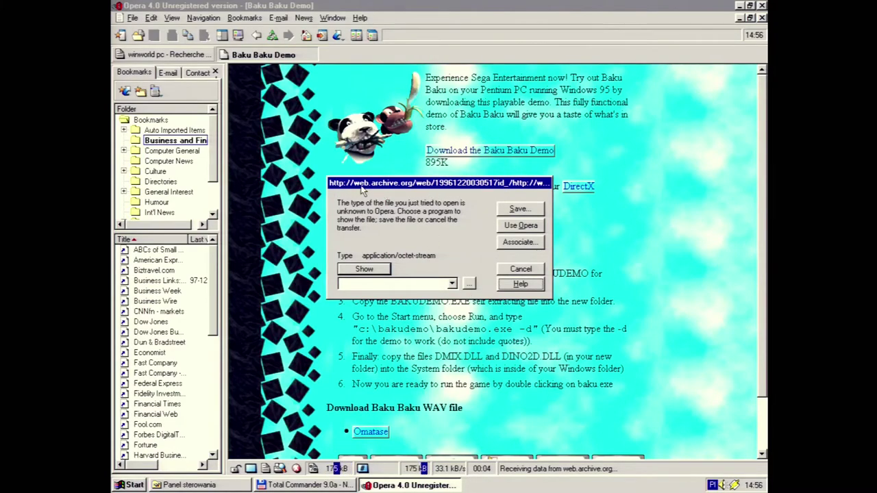
click(469, 285)
click(464, 215)
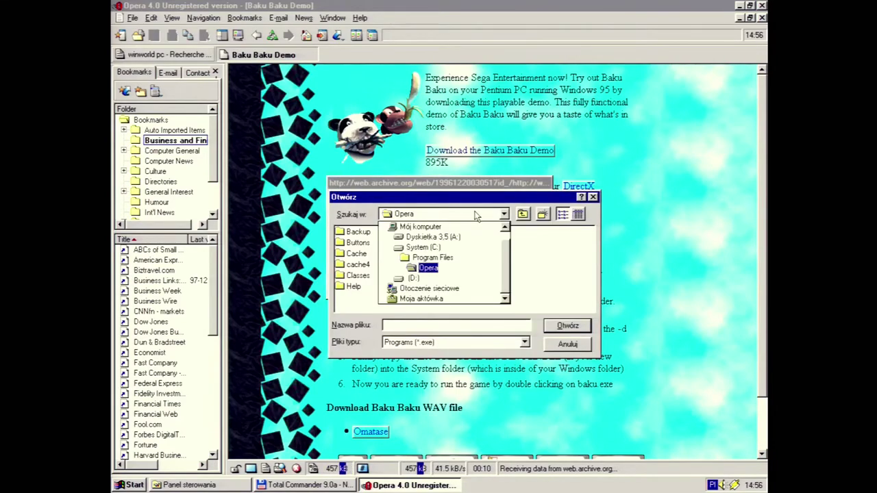
scroll(424, 267, up, 1)
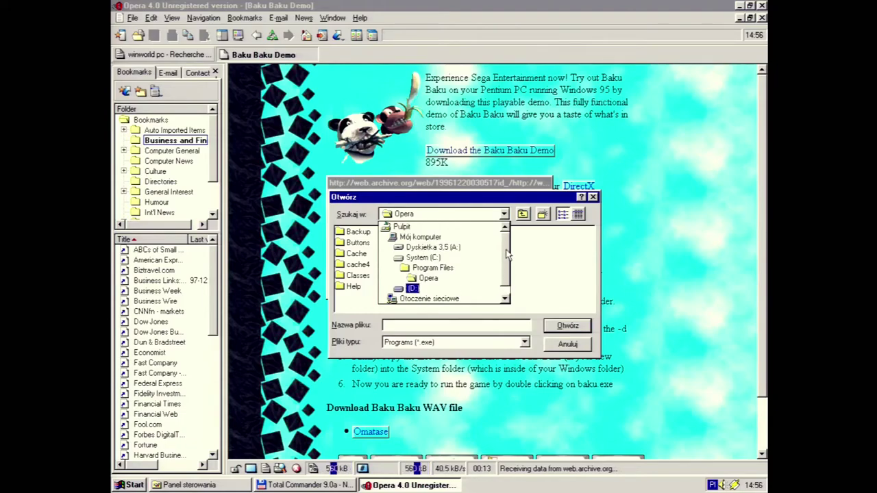
click(403, 227)
click(406, 326)
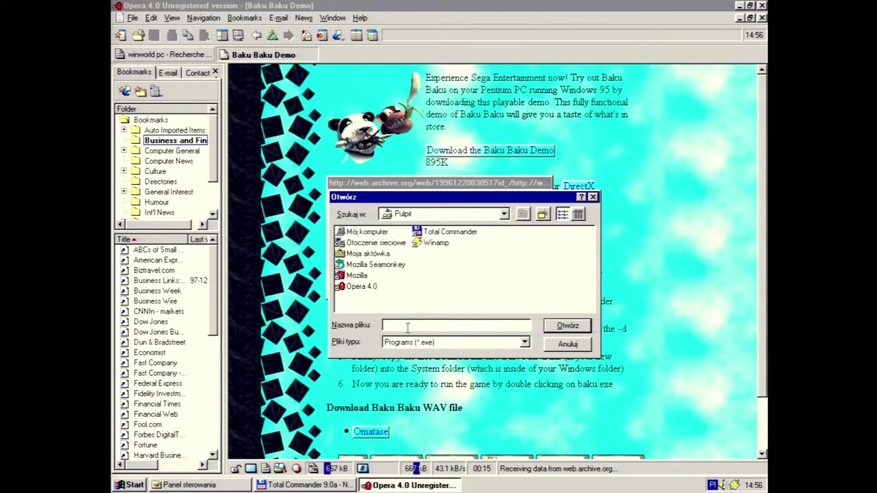
text(baku)
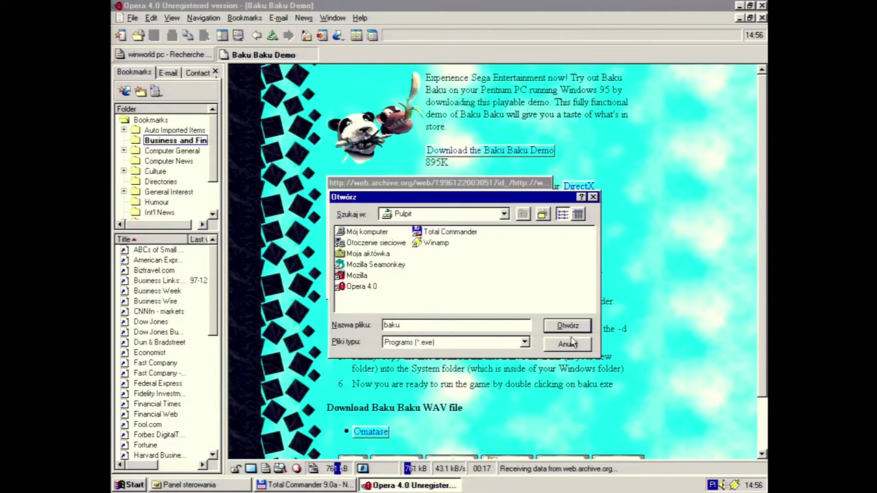
click(567, 325)
Save bakudemo.exe to the desktop (Pulpit) instead
click(520, 209)
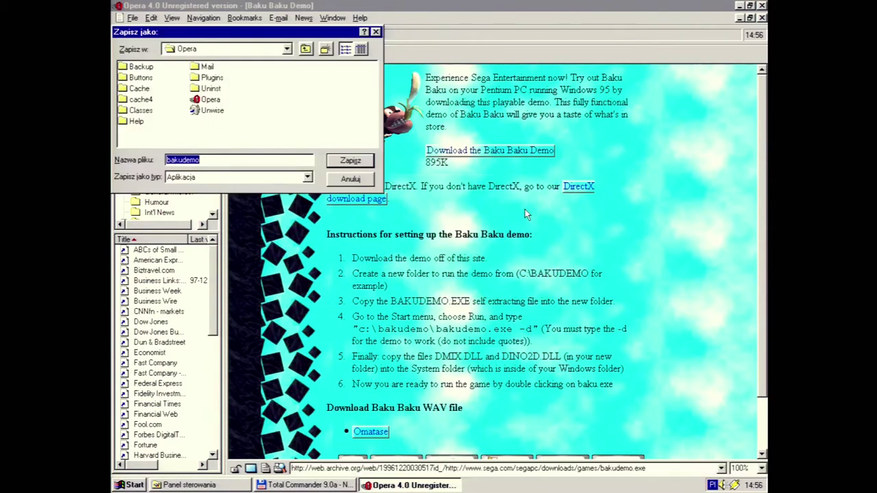
click(227, 48)
scroll(289, 83, up, 1)
click(209, 62)
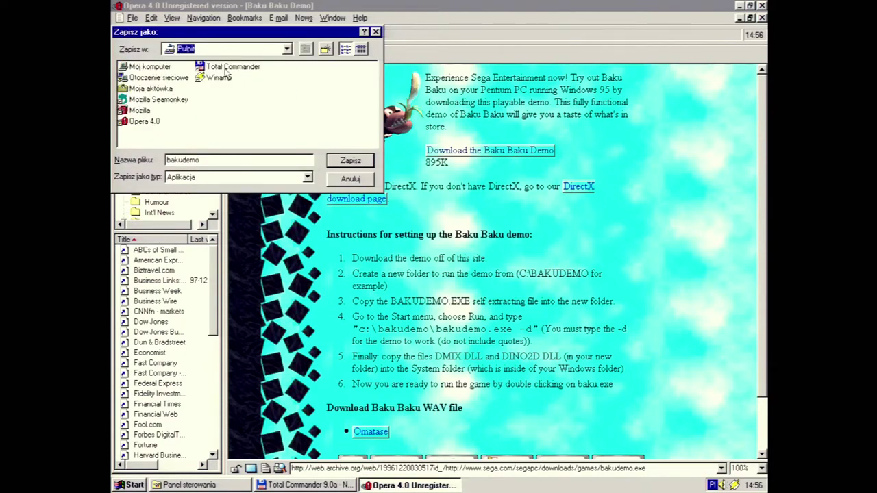
click(350, 162)
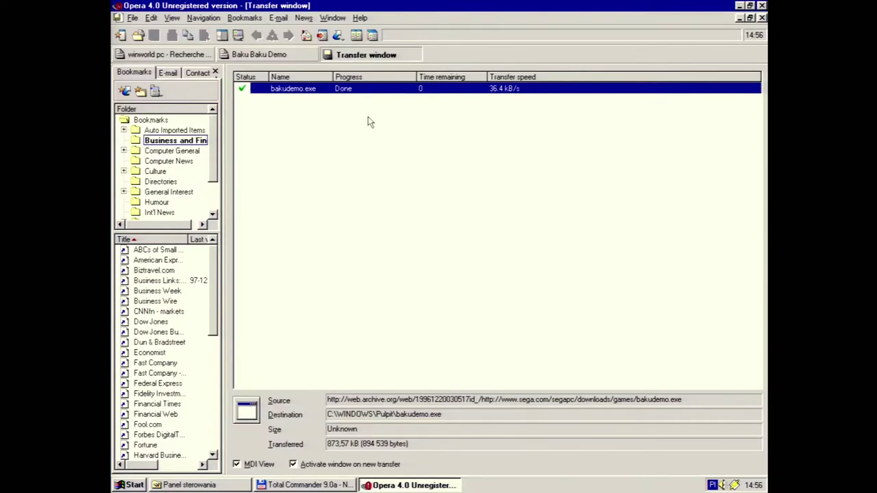
Run bakudemo.exe from the finished transfer and let it extract the demo files
right_click(357, 96)
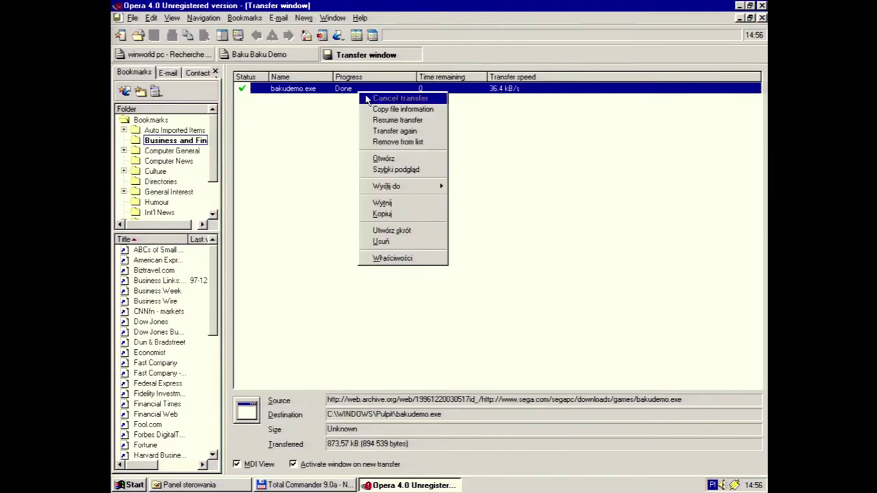
click(427, 165)
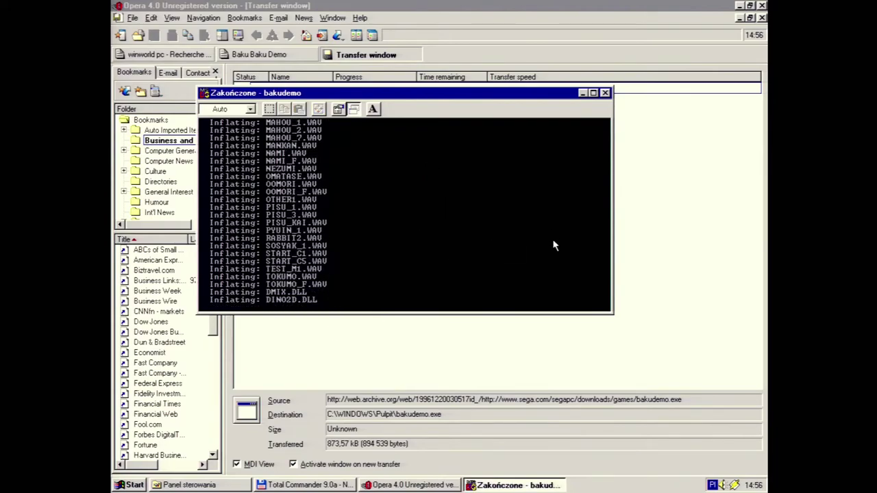
click(582, 92)
click(739, 5)
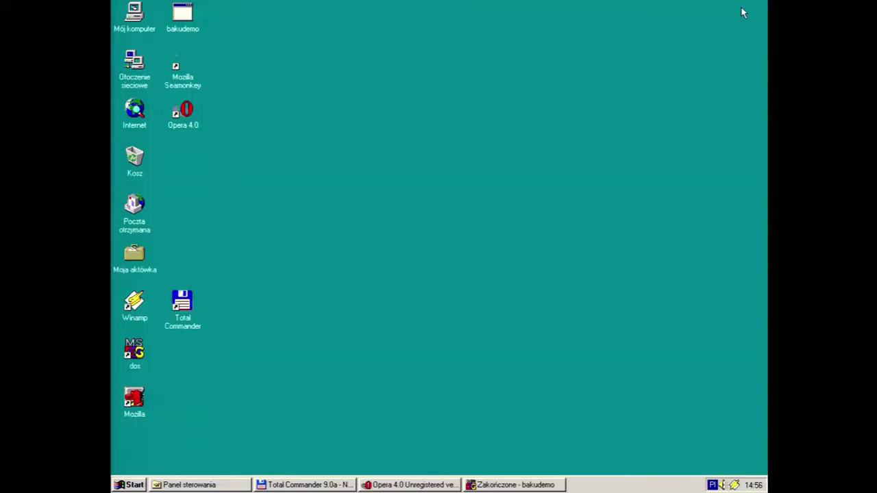
click(519, 484)
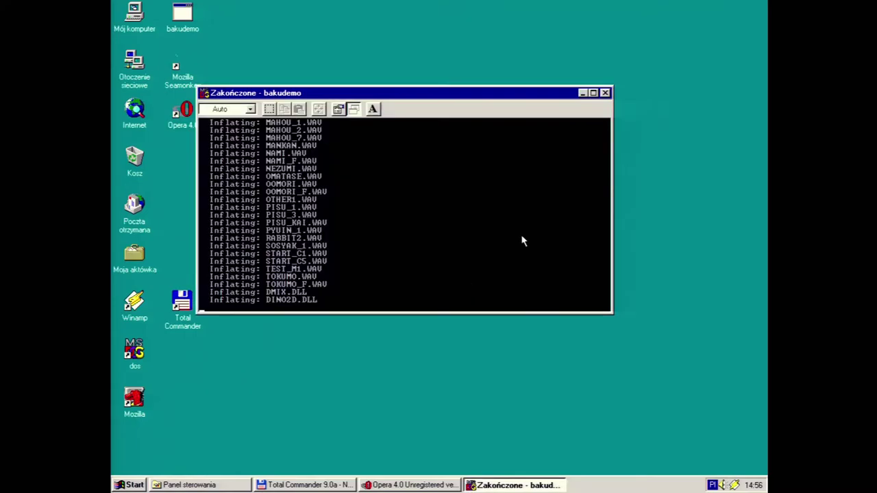
Launch Baku.exe from c:\Program Files\Opera in Total Commander, dismiss its error, and return to Opera
click(604, 92)
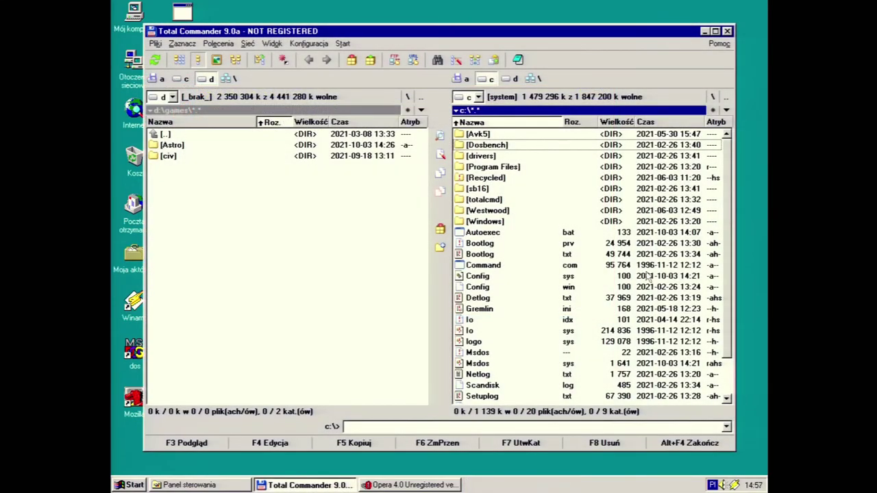
double_click(511, 167)
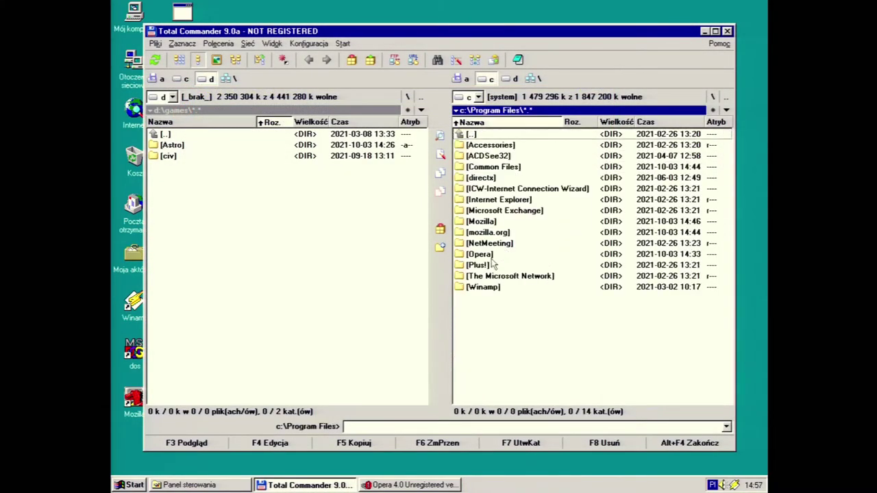
double_click(496, 258)
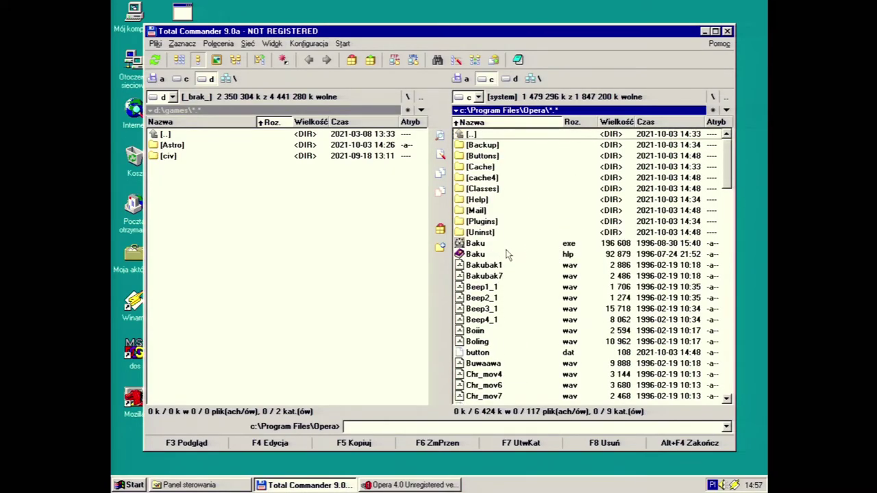
double_click(509, 244)
click(456, 275)
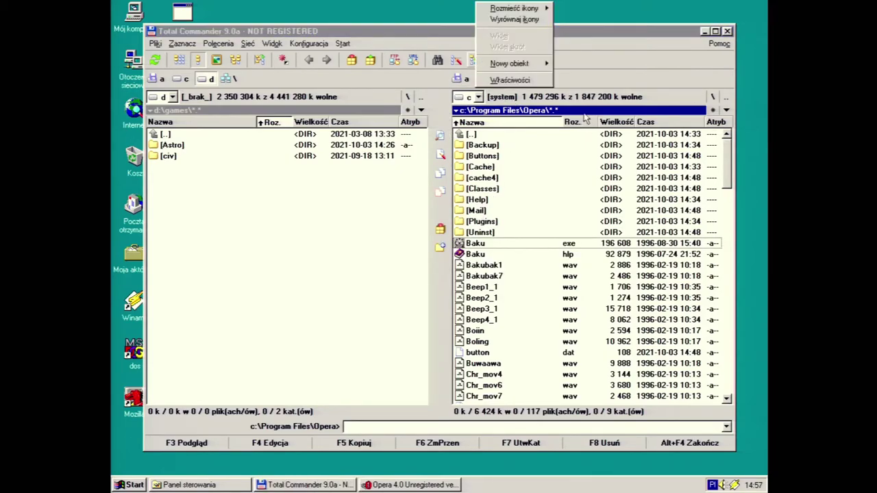
click(598, 63)
click(441, 485)
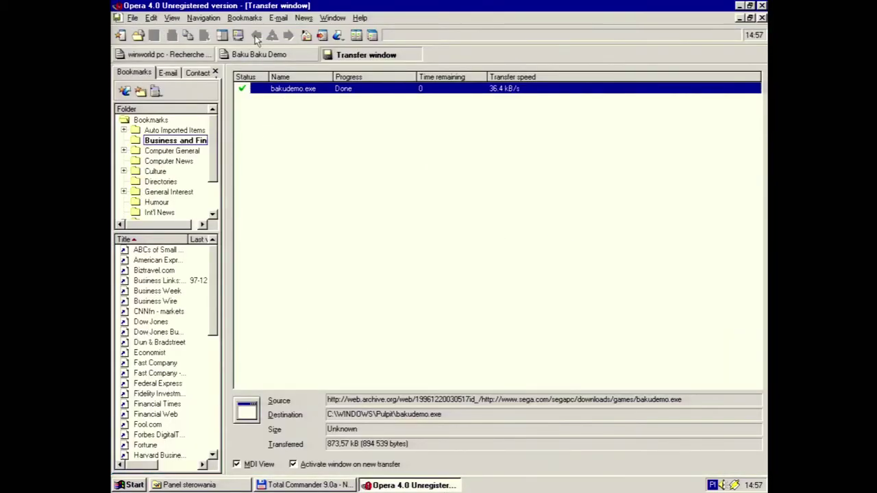
Return to the Baku Baku Demo tab and load The Old Net from the address field
click(240, 54)
click(206, 55)
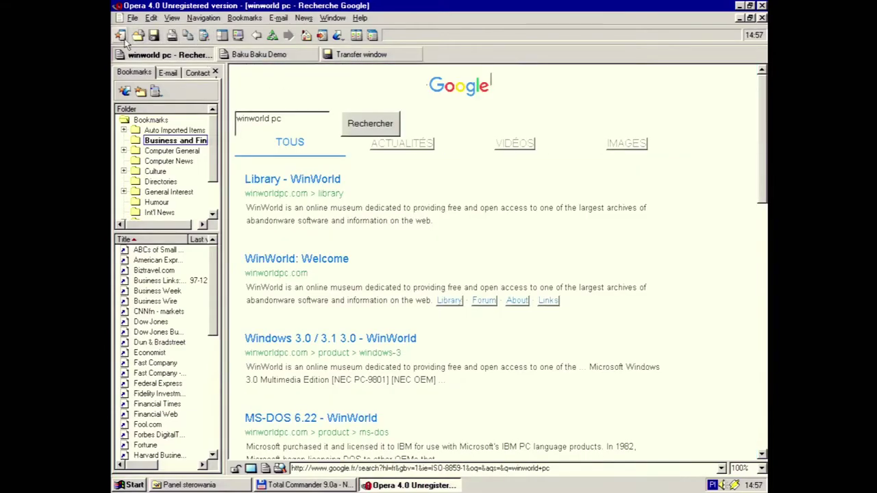
click(266, 56)
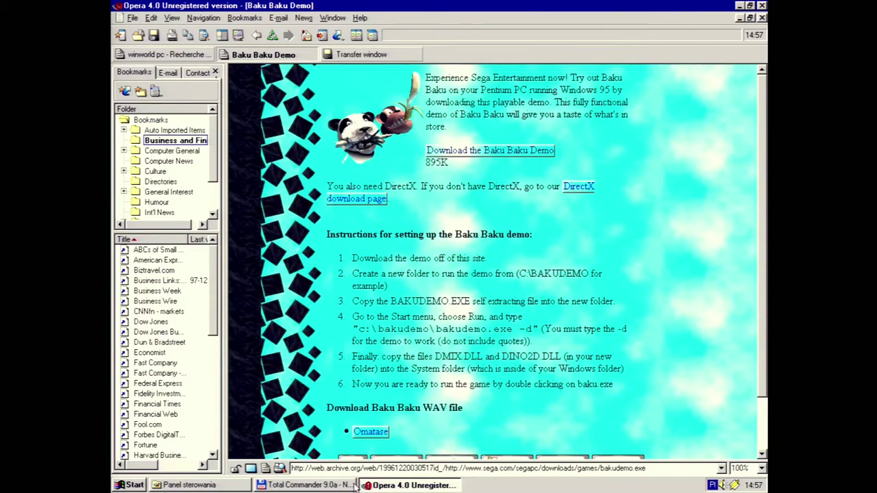
click(366, 468)
text(The Old Net)
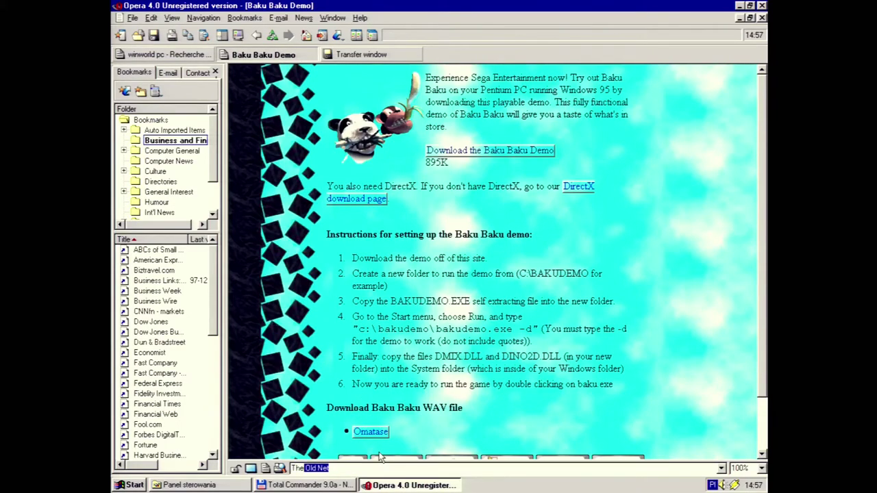
key(Return)
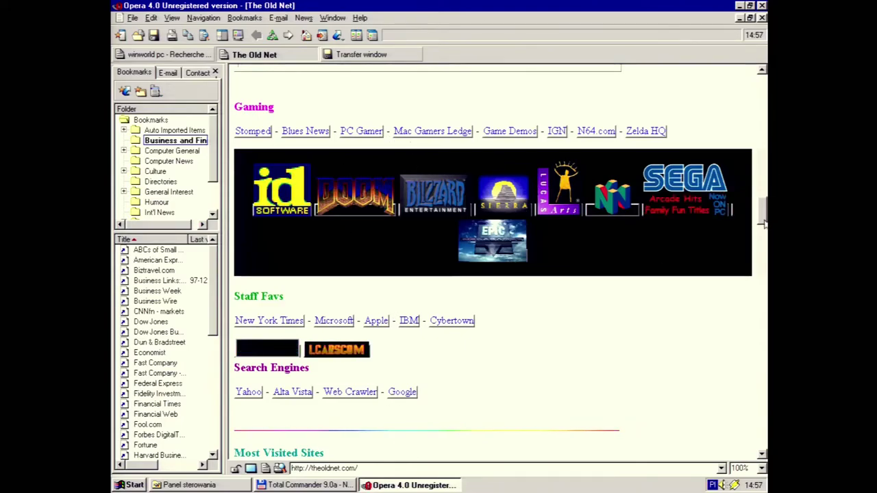
Replace 'old' with 'pentium' in The Old Net's Wikipedia box and run the search
scroll(762, 222, up, 15)
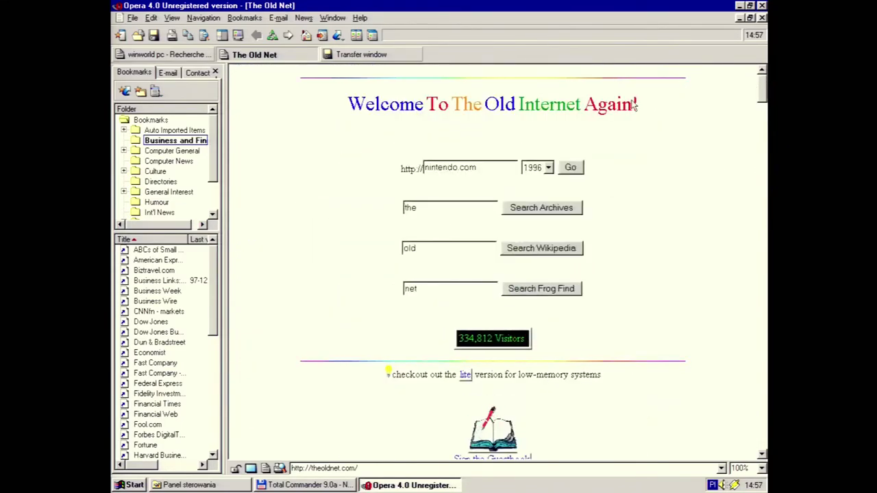
double_click(419, 250)
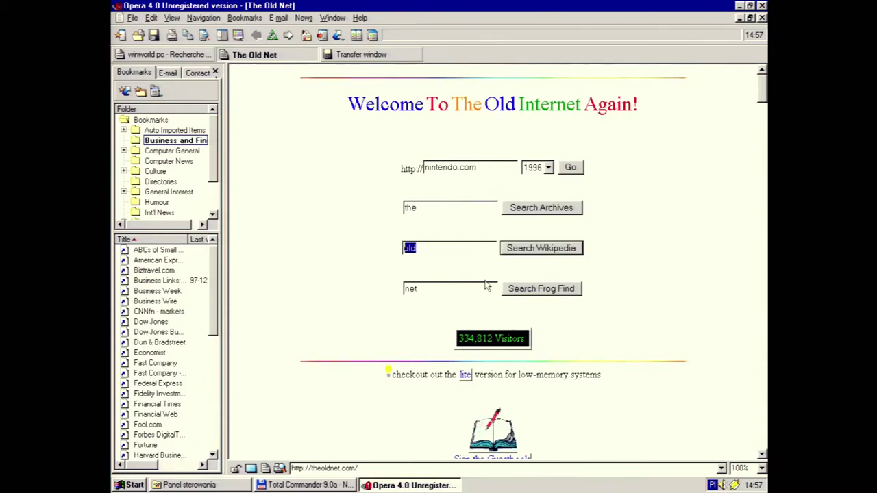
text(pentiu)
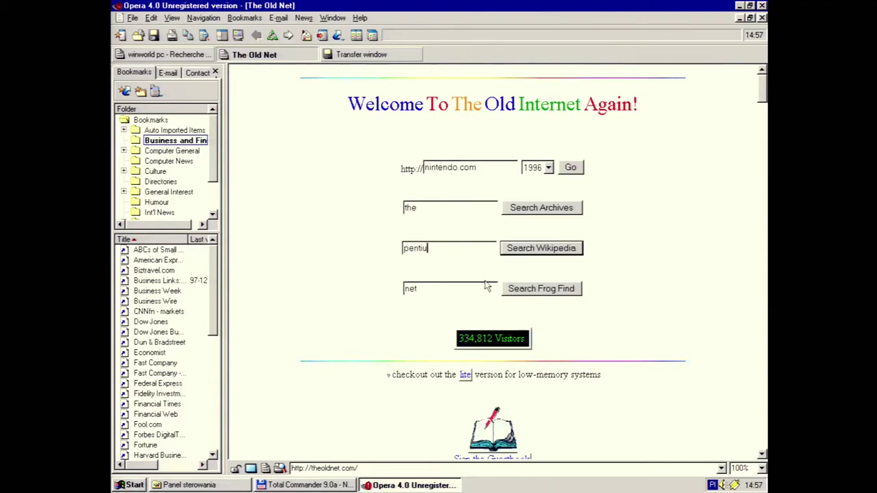
text(m)
click(544, 252)
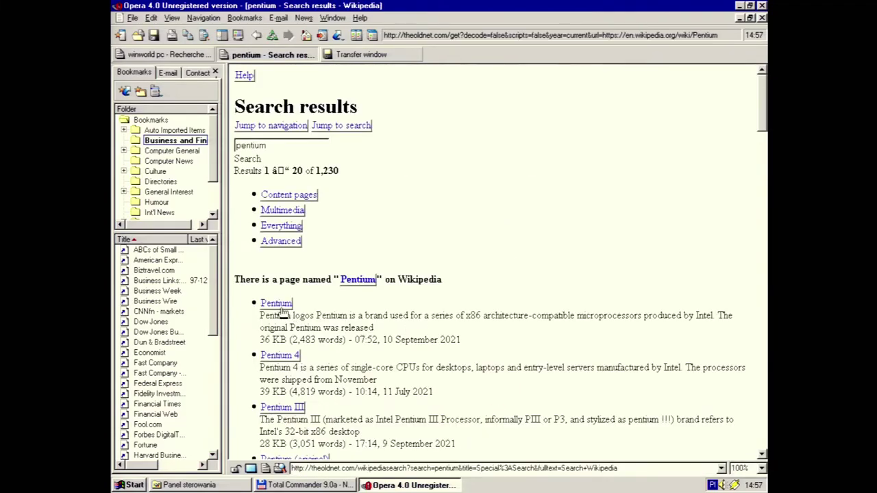
Open the Pentium article, dismissing each Secure Connection Fatal Error for its images
click(282, 308)
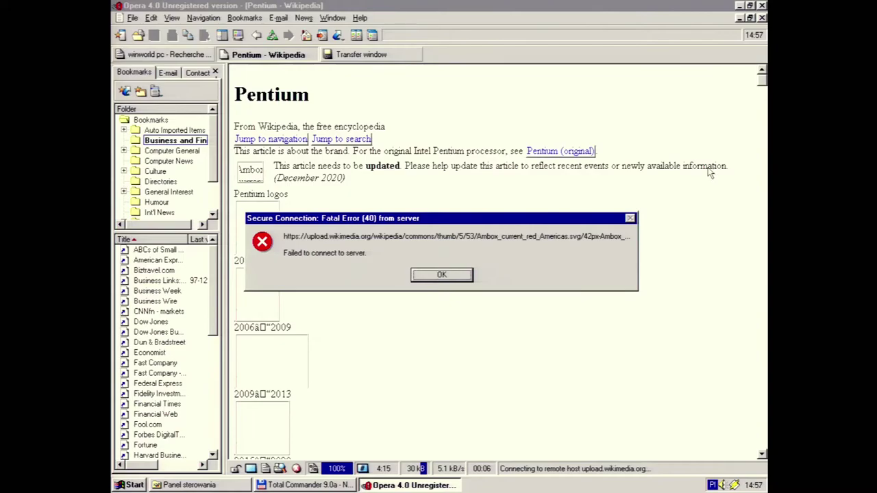
click(449, 277)
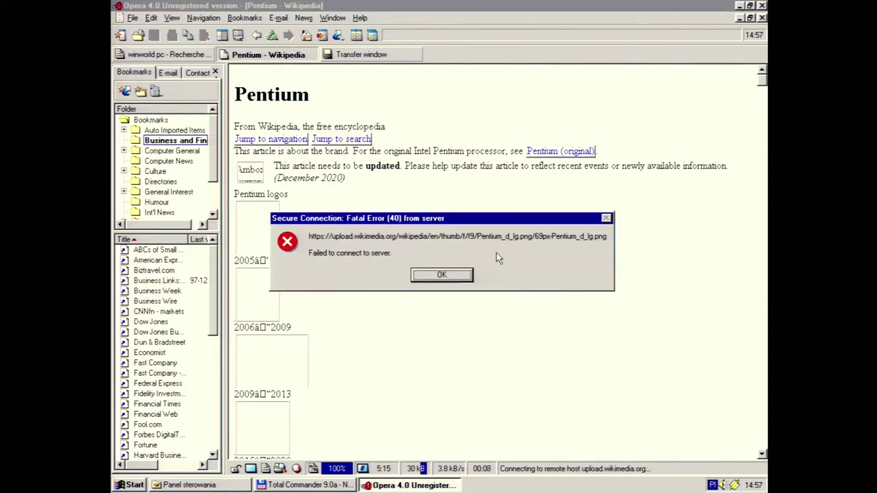
click(451, 275)
click(439, 277)
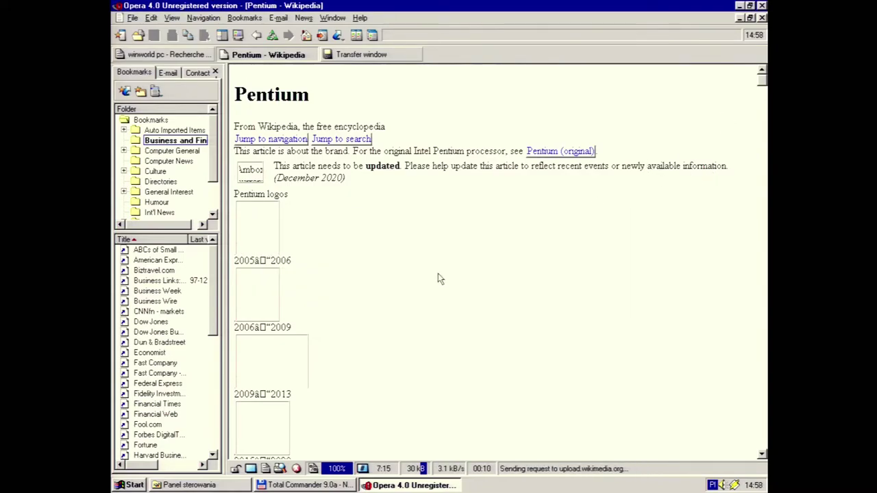
click(462, 276)
click(452, 277)
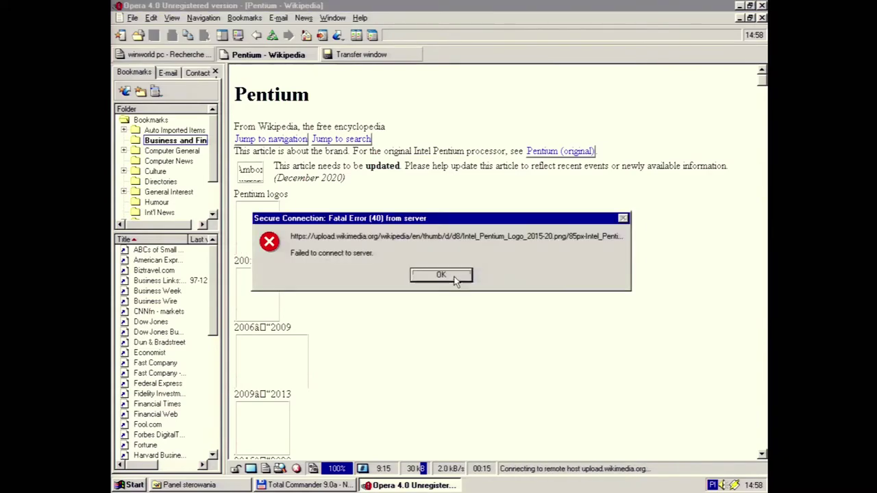
click(448, 279)
click(449, 278)
click(443, 282)
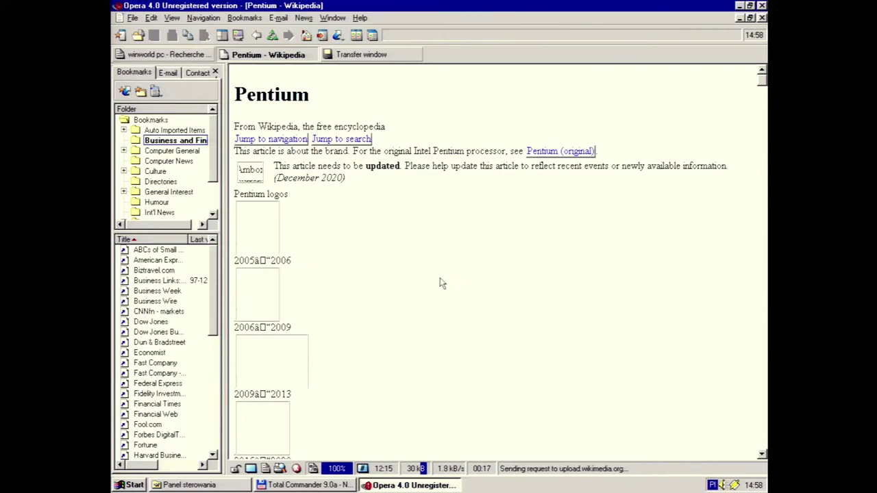
click(437, 274)
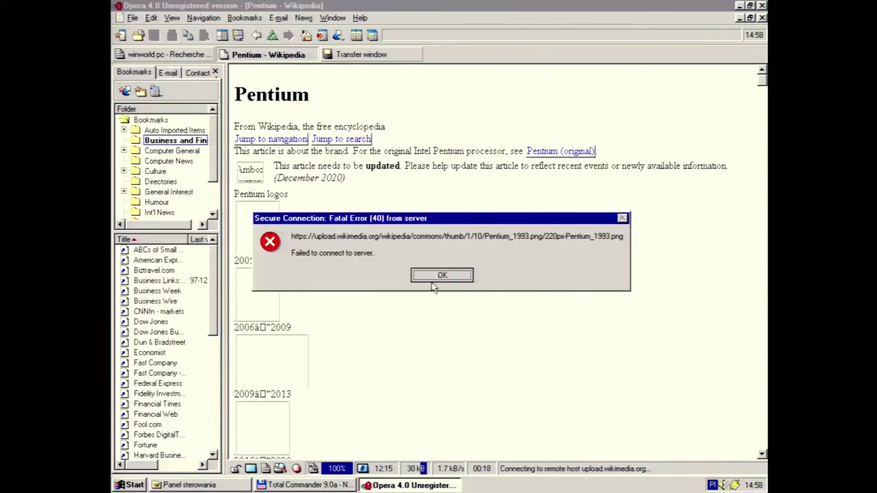
click(438, 281)
click(447, 277)
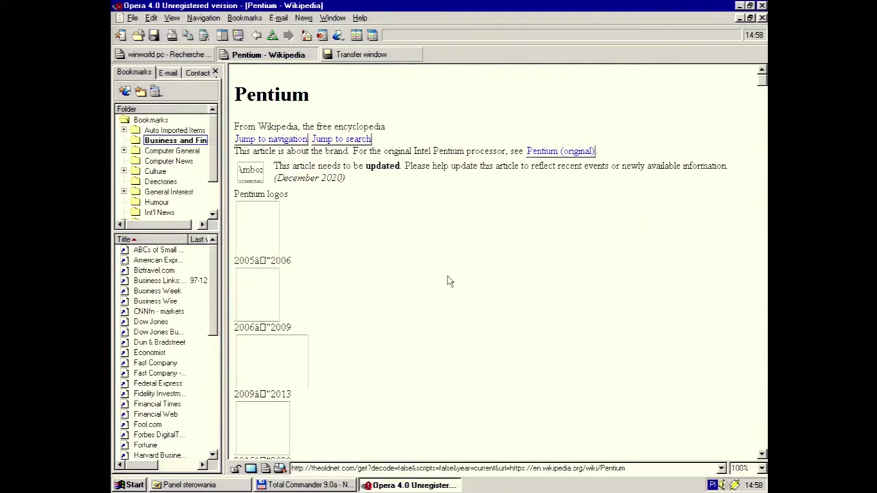
Scroll through the Pentium article, then start a new blank page
drag(761, 81, 762, 95)
drag(762, 94, 746, 67)
click(155, 92)
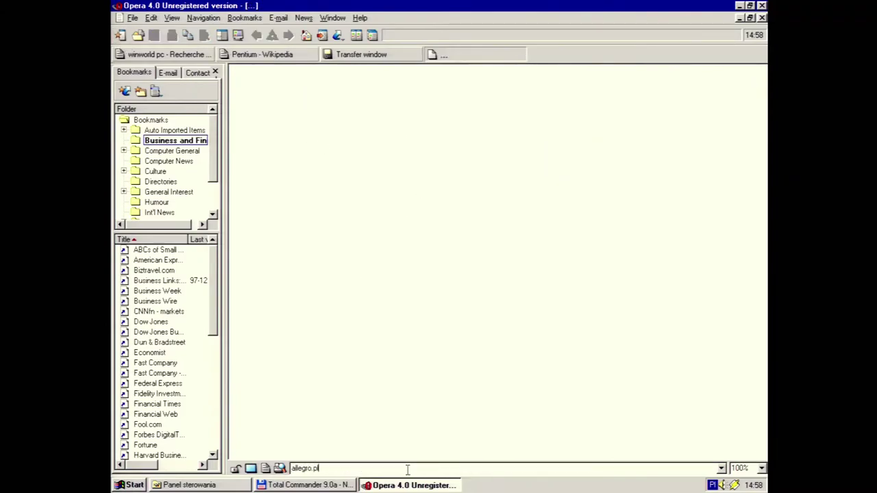
Try loading allegro.pl and then wp.pl, dismissing the secure-connection error each time
text(allegro.pl)
key(Return)
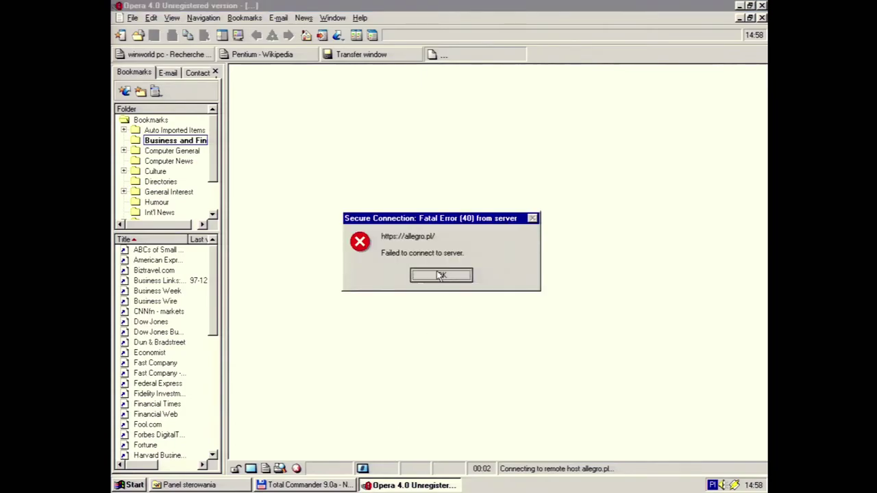
click(441, 274)
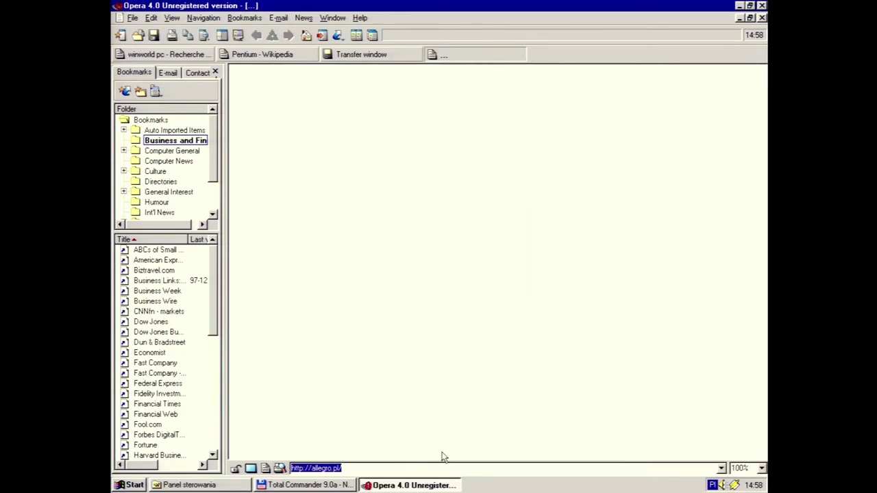
text(wp.pl)
key(Return)
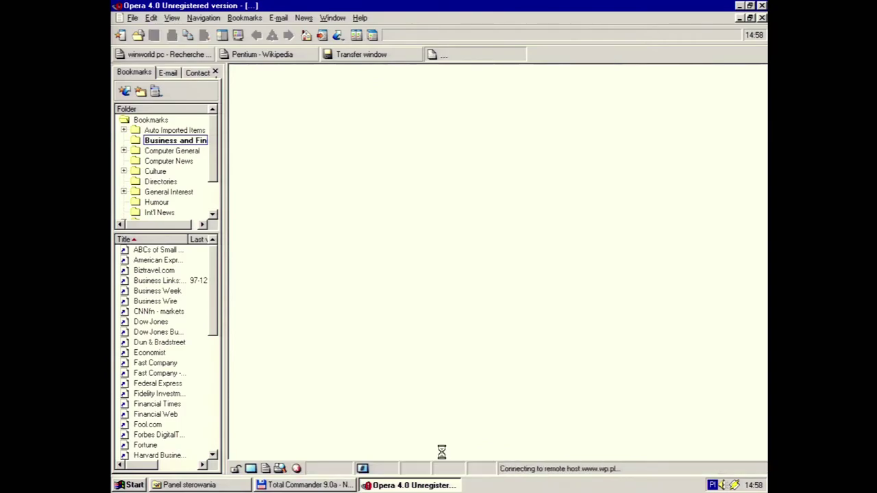
click(434, 275)
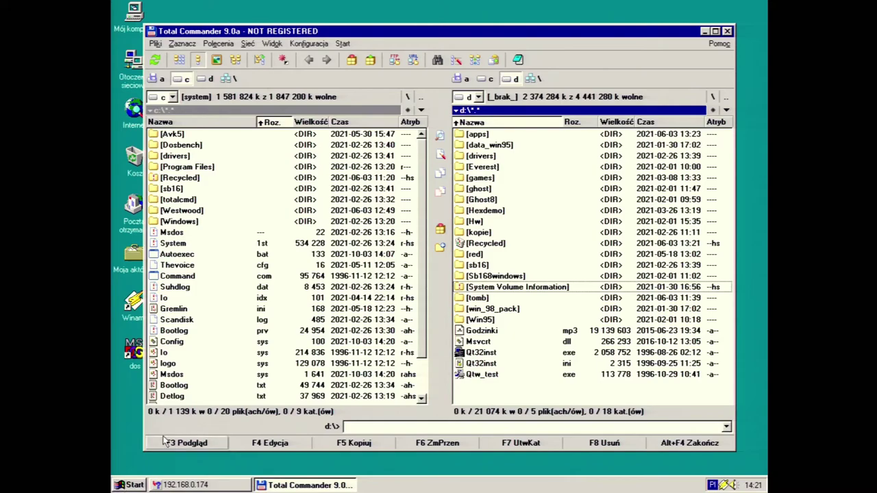
Open the Network (Sieć) settings from the Control Panel
click(137, 485)
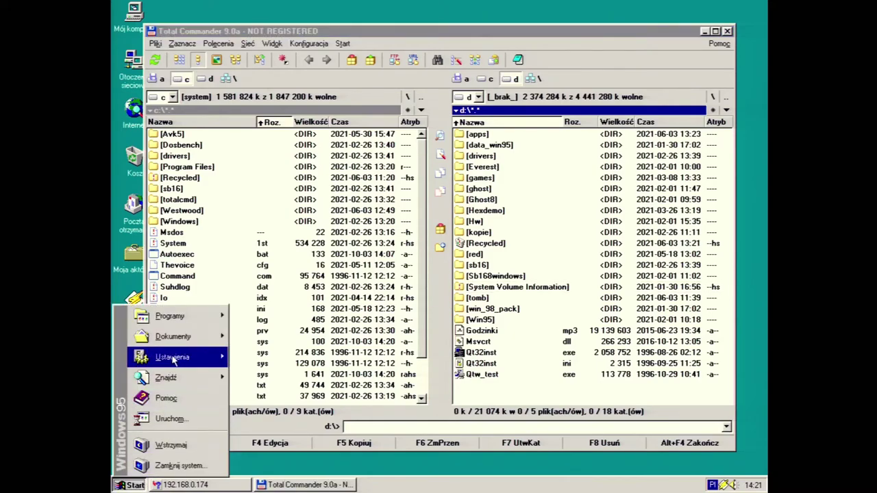
mouse_move(208, 361)
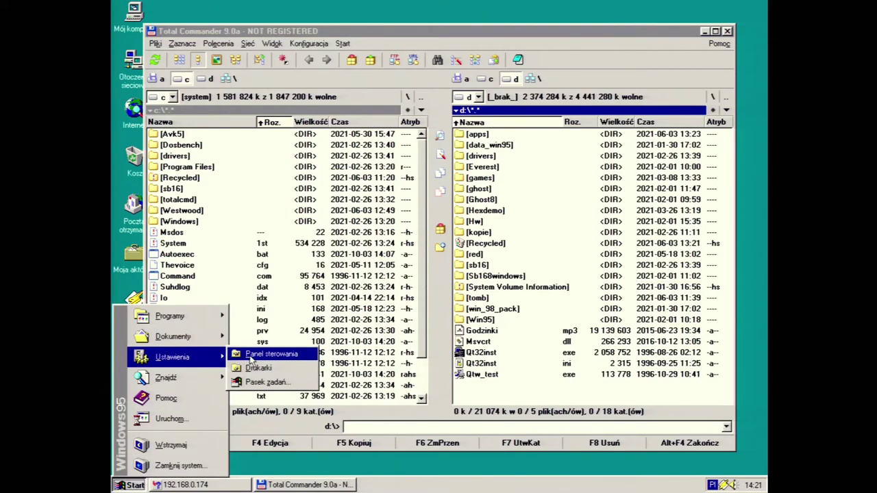
click(248, 359)
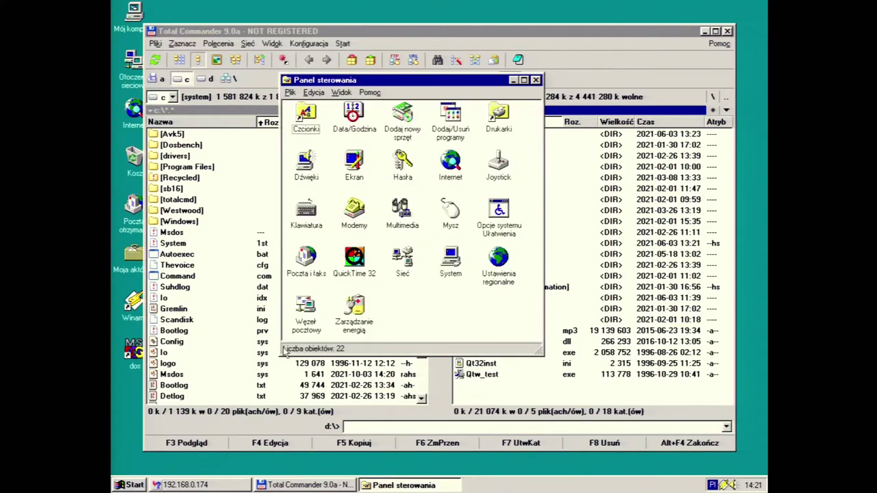
double_click(411, 268)
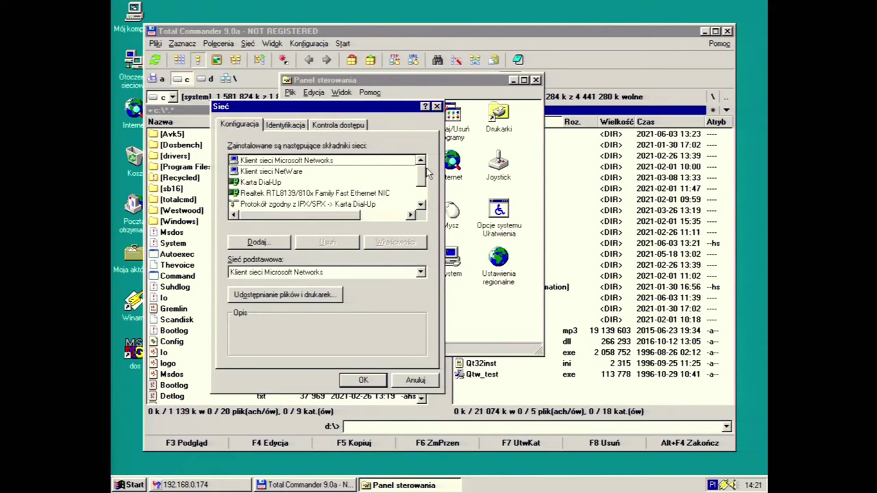
drag(423, 178, 422, 196)
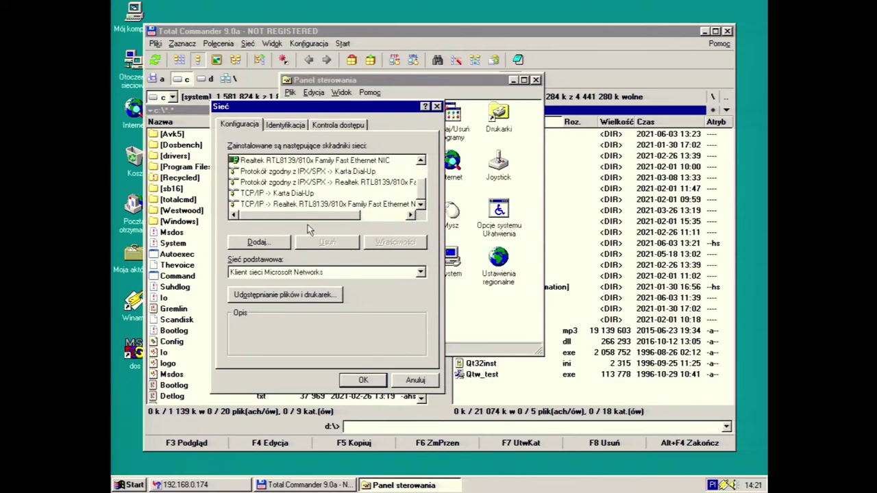
Add the Microsoft service 'File and printer sharing for Microsoft Networks'
click(259, 242)
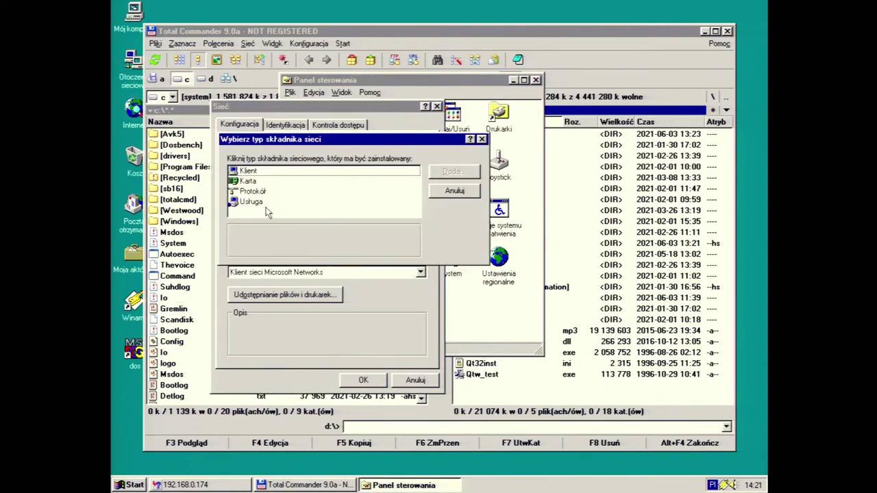
double_click(264, 202)
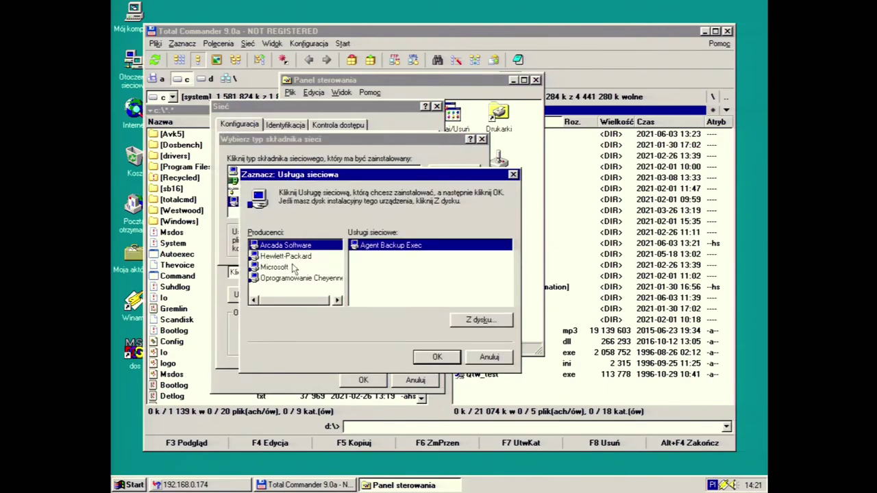
click(294, 268)
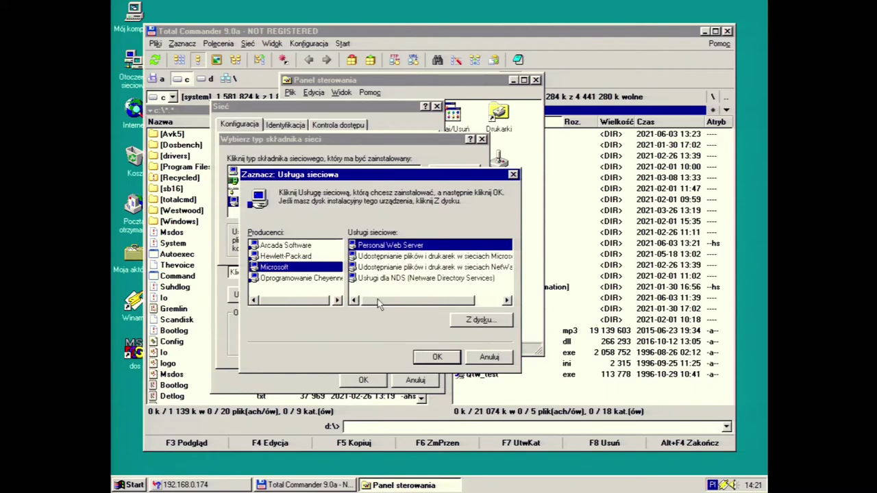
drag(378, 299, 411, 299)
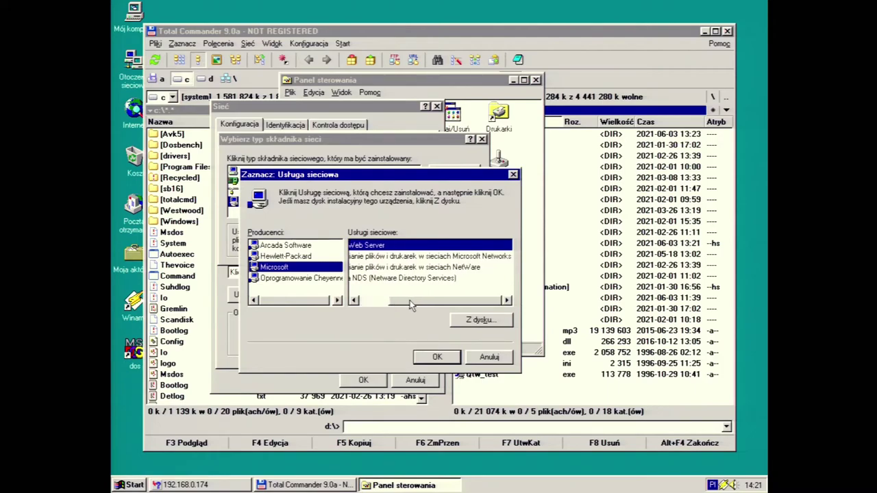
click(435, 258)
click(437, 355)
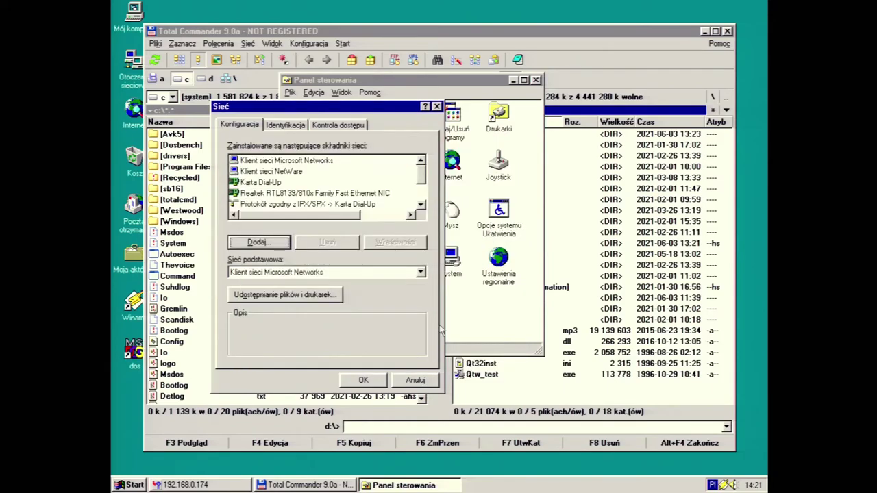
Apply the network changes, restart Windows, and dismiss the ATIPTAXX.EXE startup errors
click(363, 379)
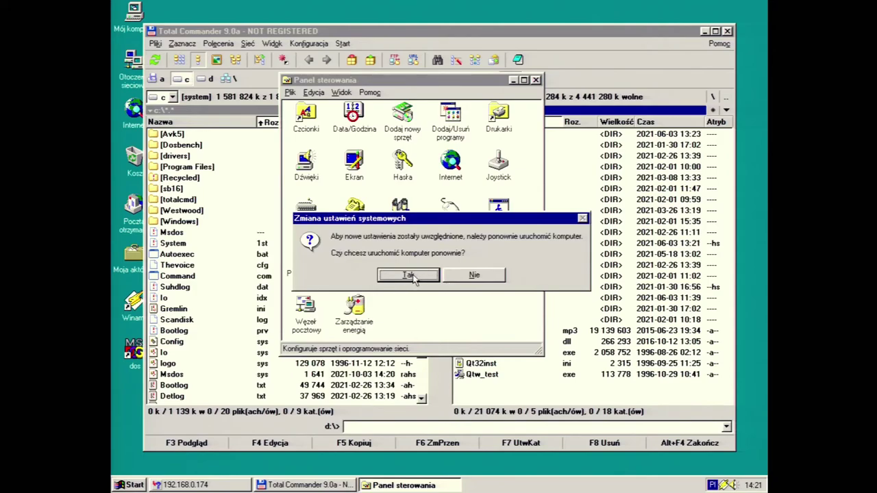
click(413, 278)
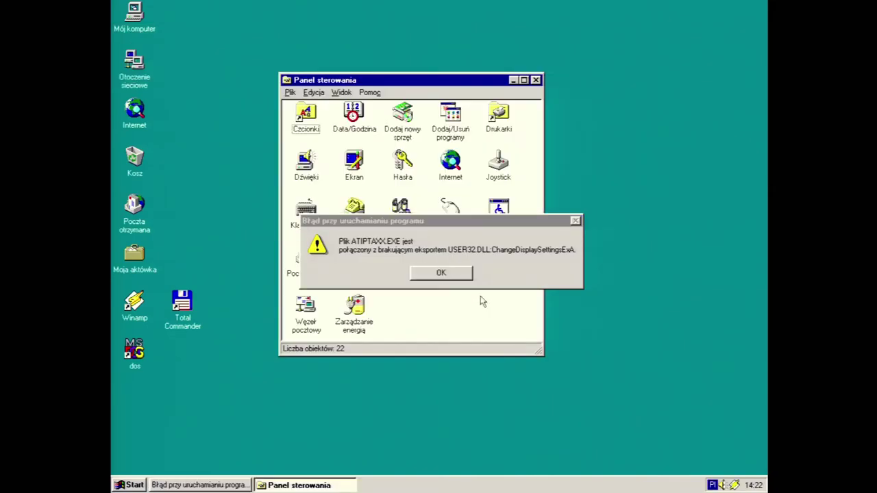
click(445, 275)
click(456, 272)
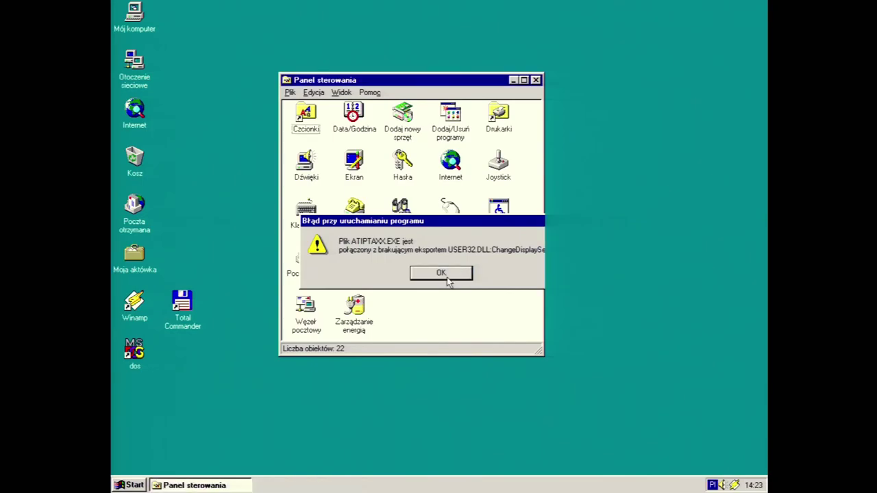
Launch Total Commander past the unregistered reminder and focus the drive D list
double_click(183, 309)
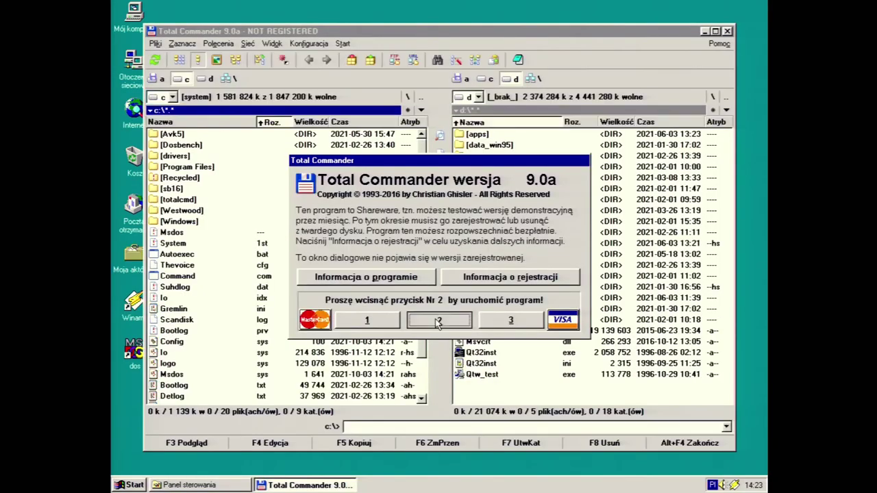
click(444, 315)
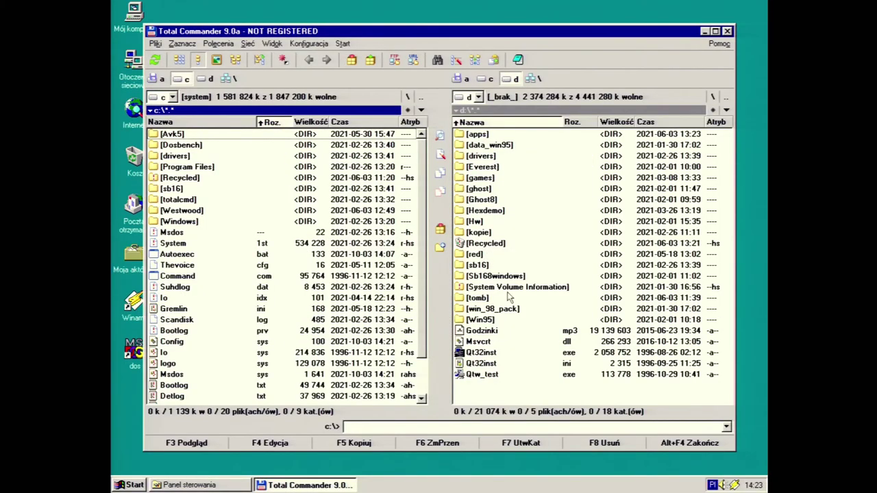
click(492, 234)
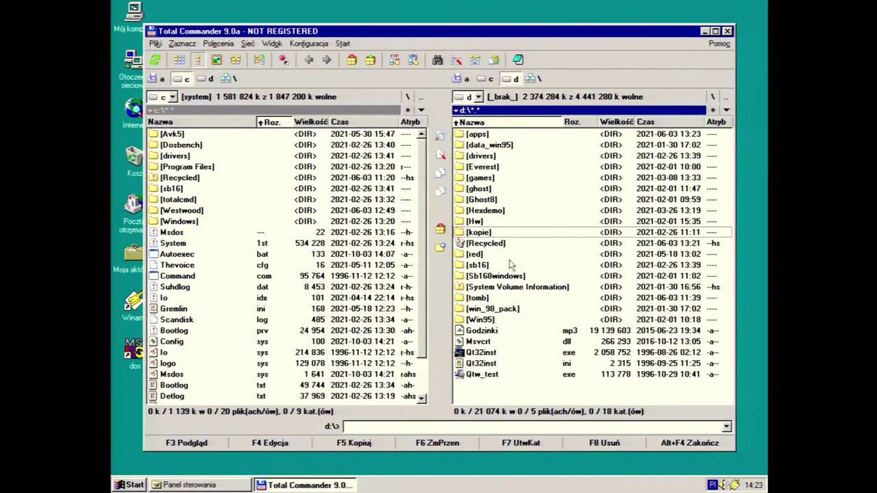
Create a new folder named share on drive D
key(F7)
text(xh)
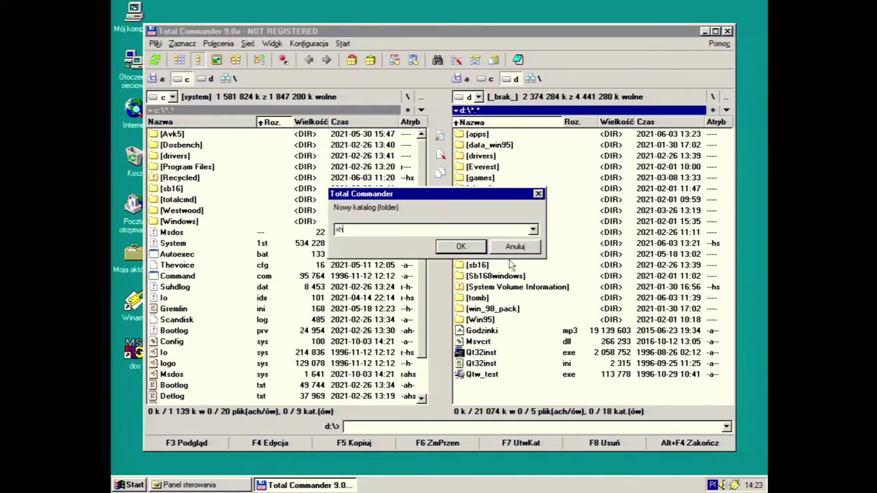
text(ae)
key(Return)
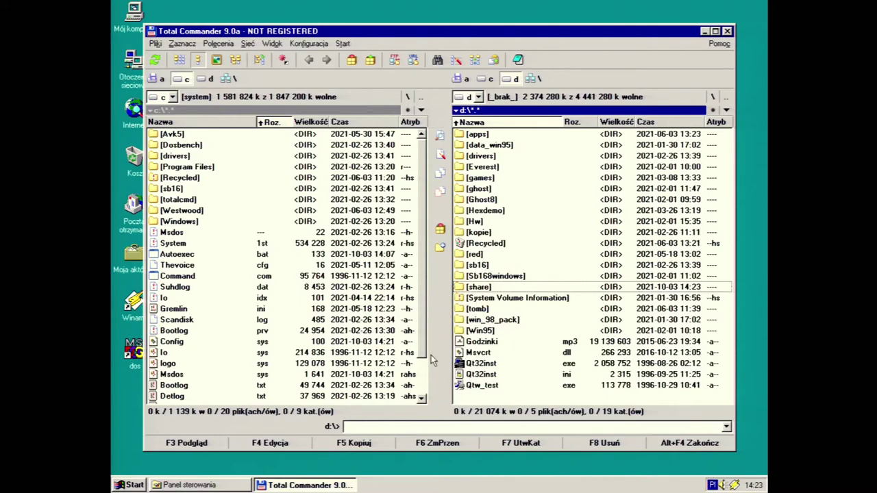
Share the folder on the network as SHARE with full (Pełny) access
right_click(497, 292)
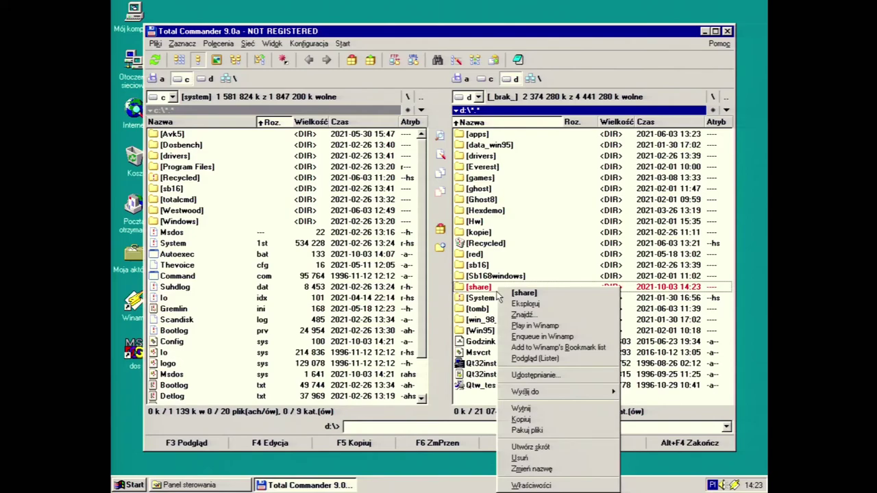
click(539, 485)
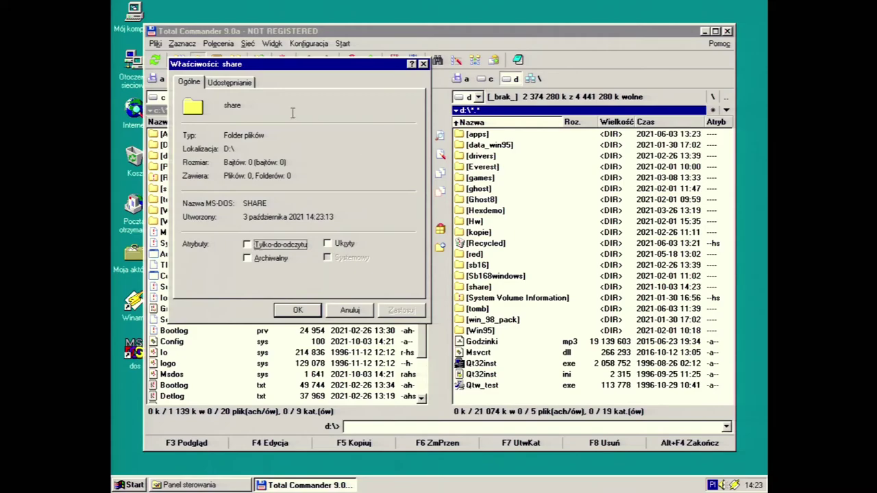
click(233, 84)
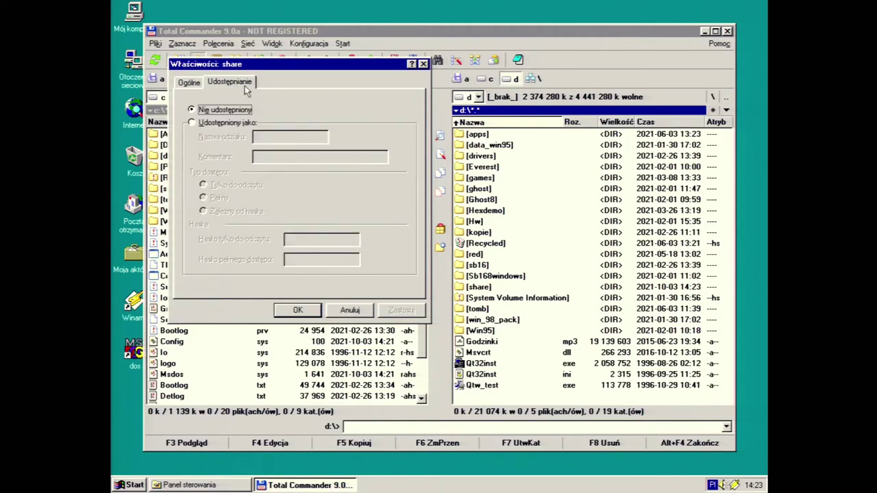
click(229, 123)
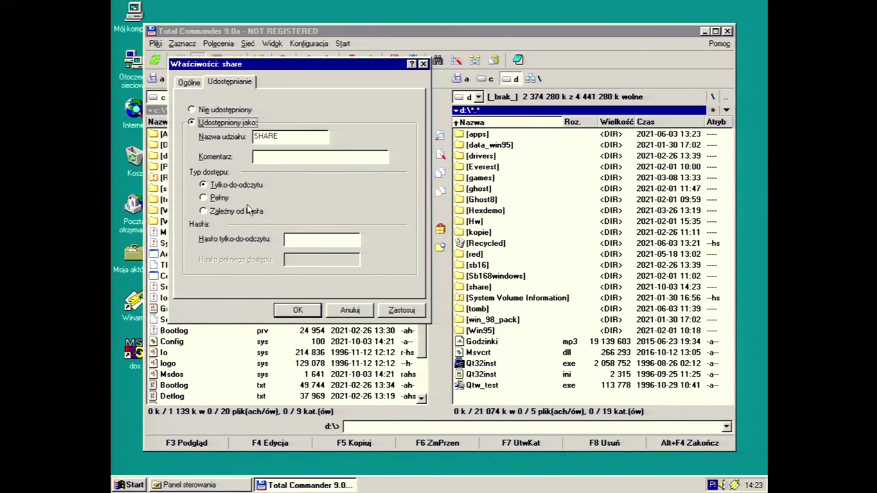
click(208, 201)
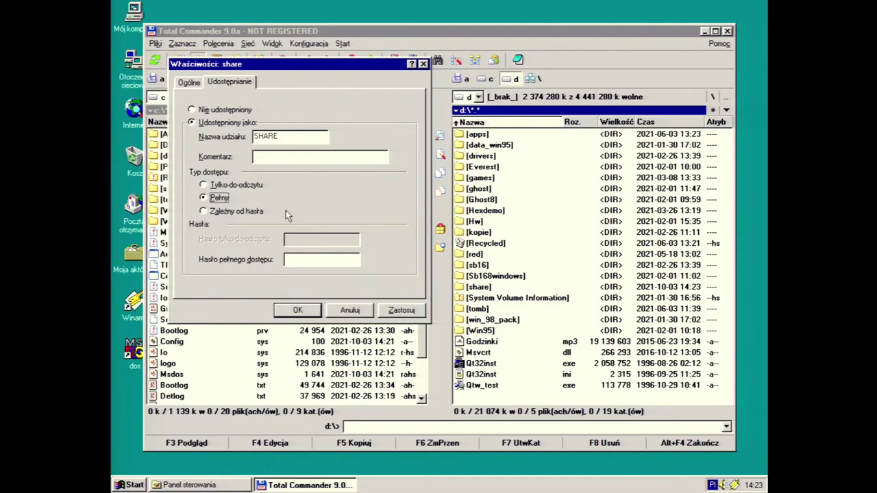
click(405, 311)
click(298, 312)
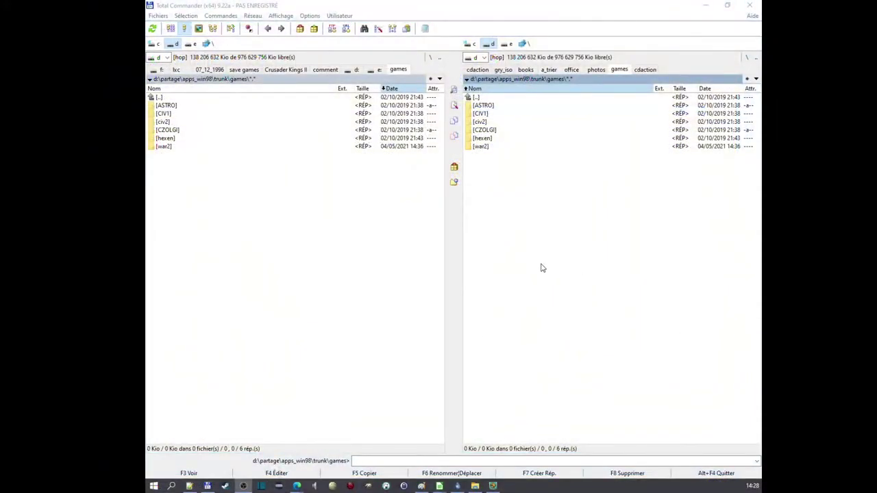
Browse to \\192.168.0.174 in the right panel and open its share folder, entering network credentials
click(617, 249)
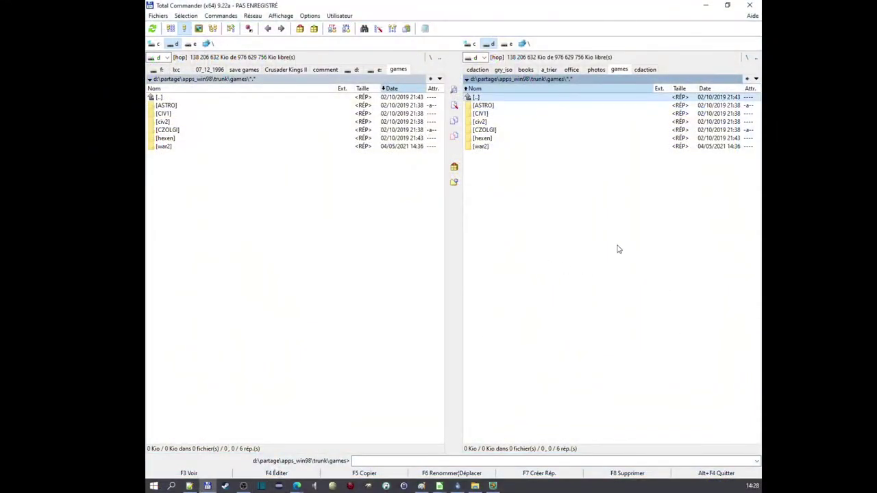
click(757, 462)
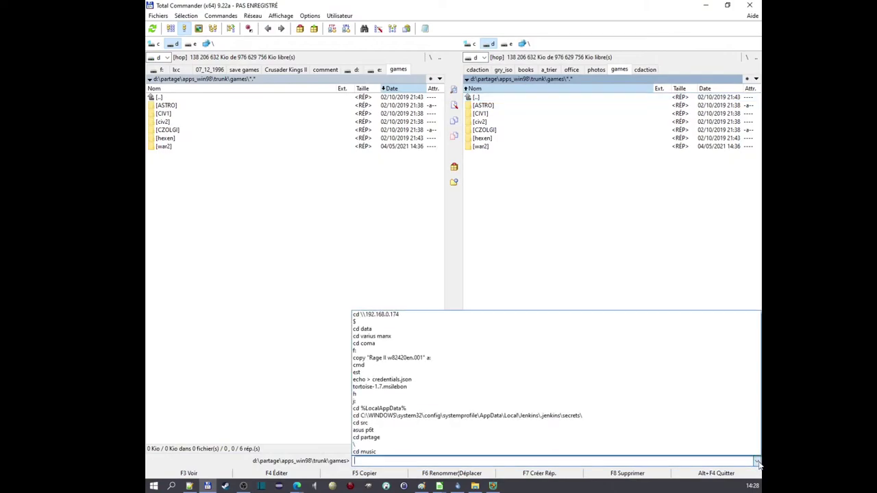
click(510, 315)
click(521, 318)
key(Return)
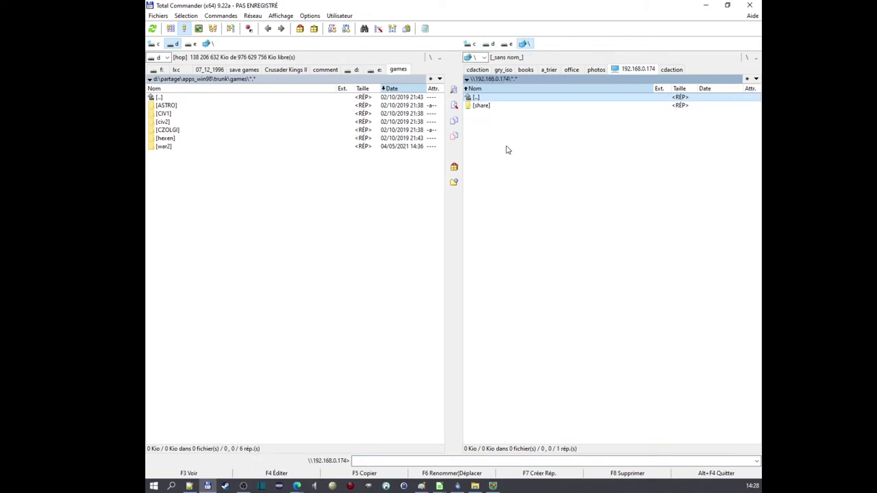
double_click(488, 107)
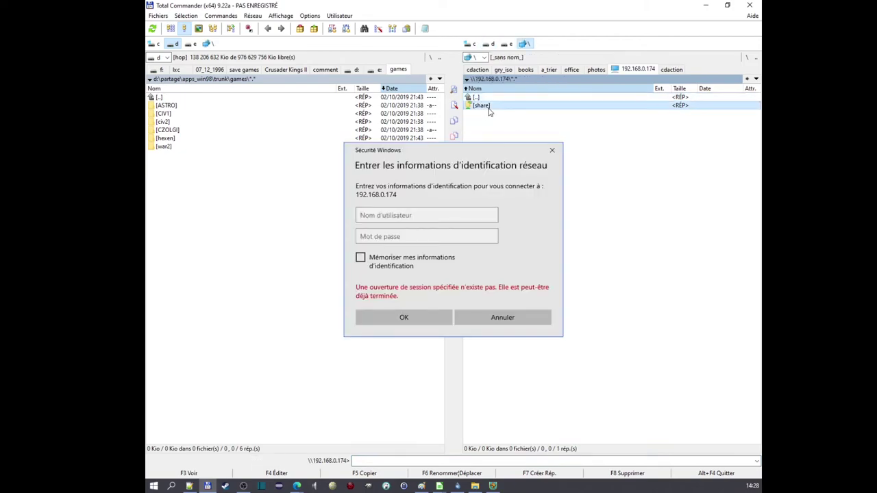
click(445, 218)
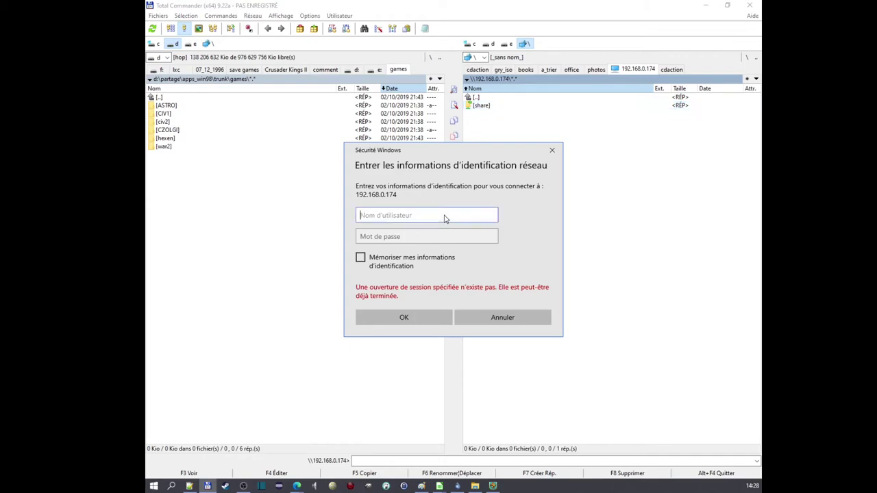
key(Return)
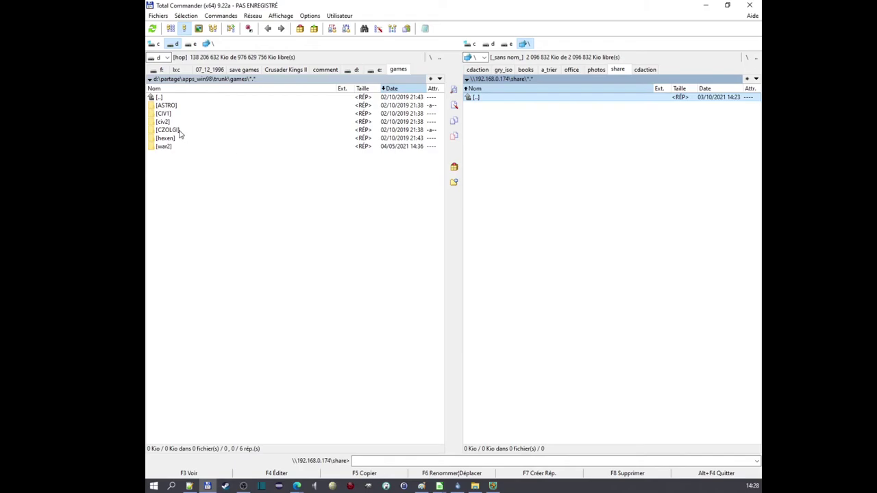
Copy the ASTRO folder from games into the remote share folder
click(169, 106)
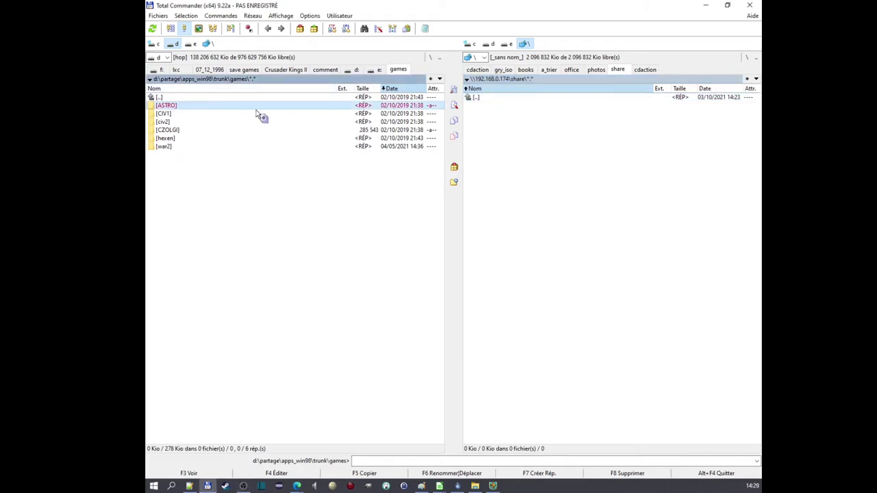
key(F5)
click(366, 273)
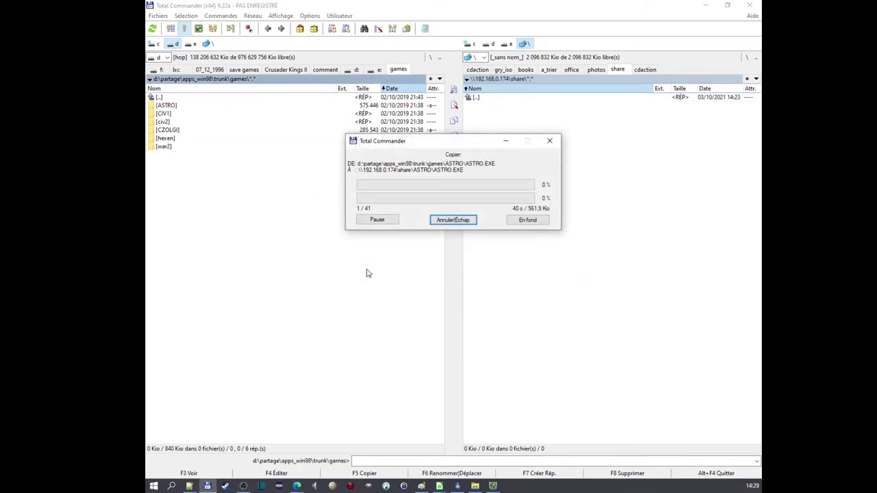
click(593, 244)
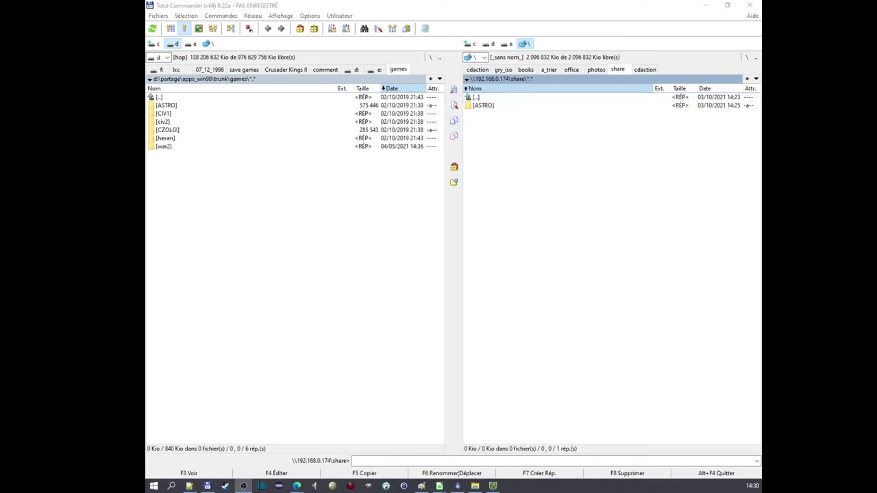
click(385, 106)
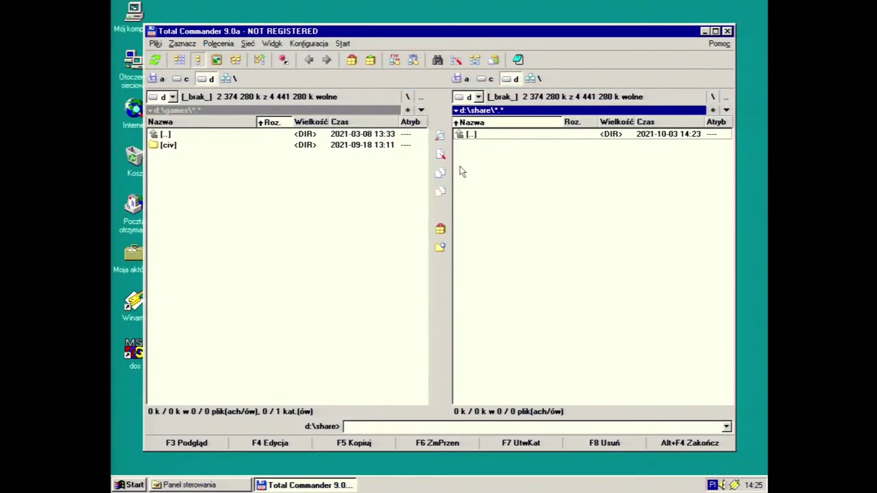
Browse into d:\share and inspect the Astro folder inside it
double_click(494, 138)
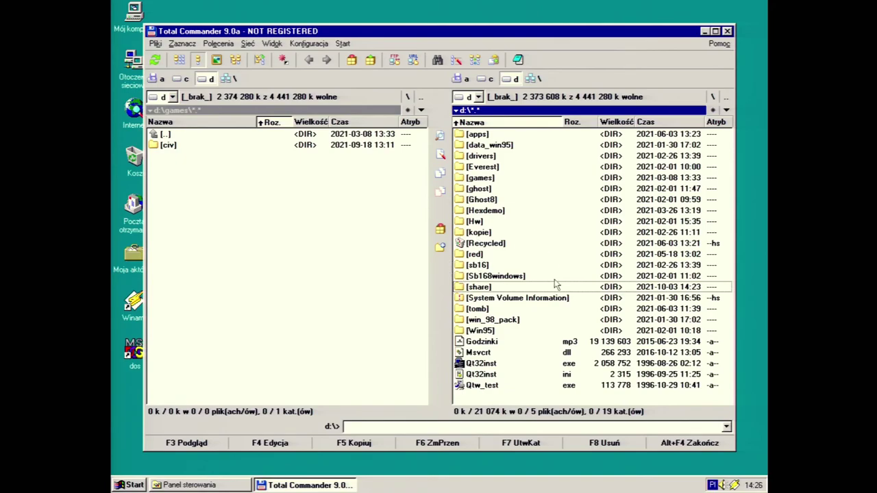
double_click(516, 287)
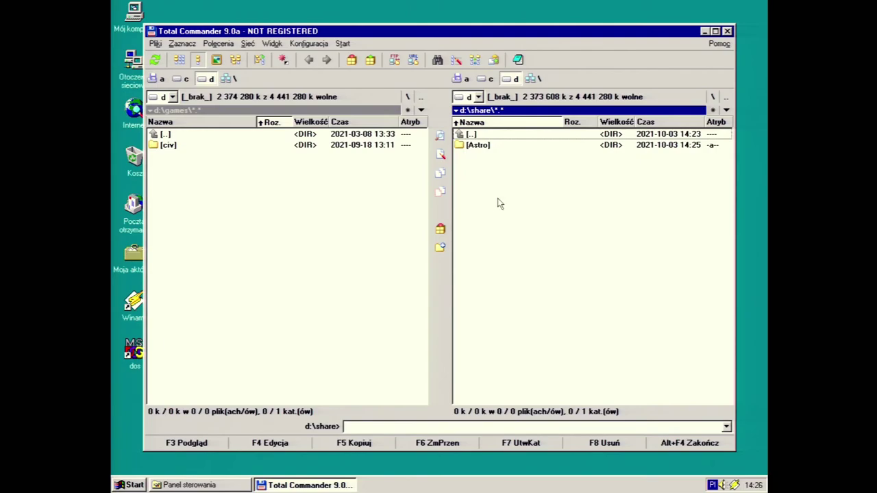
double_click(503, 146)
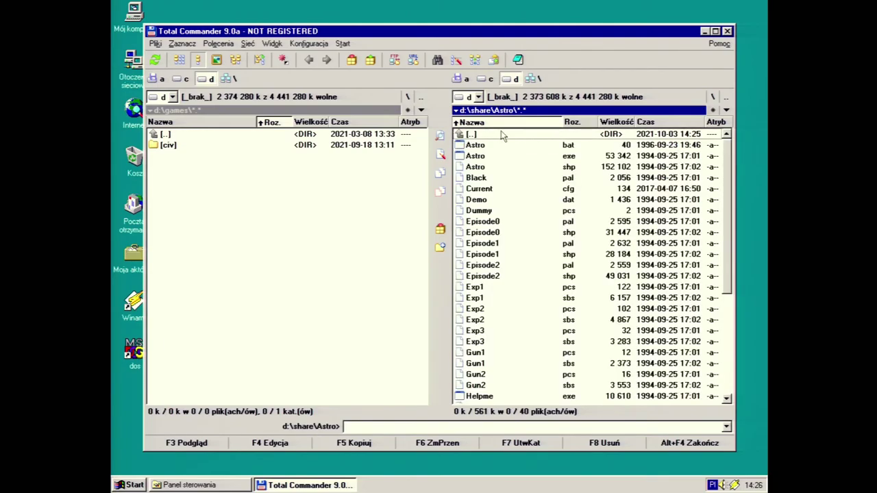
scroll(727, 233, down, 5)
scroll(725, 212, up, 5)
double_click(537, 135)
Copy Astro into d:\games and run Astro.bat from the copied folder
key(F5)
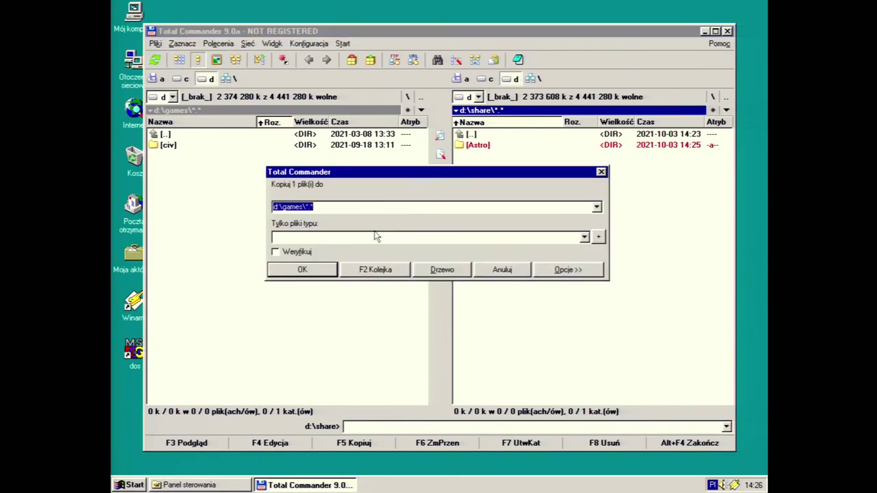
click(314, 270)
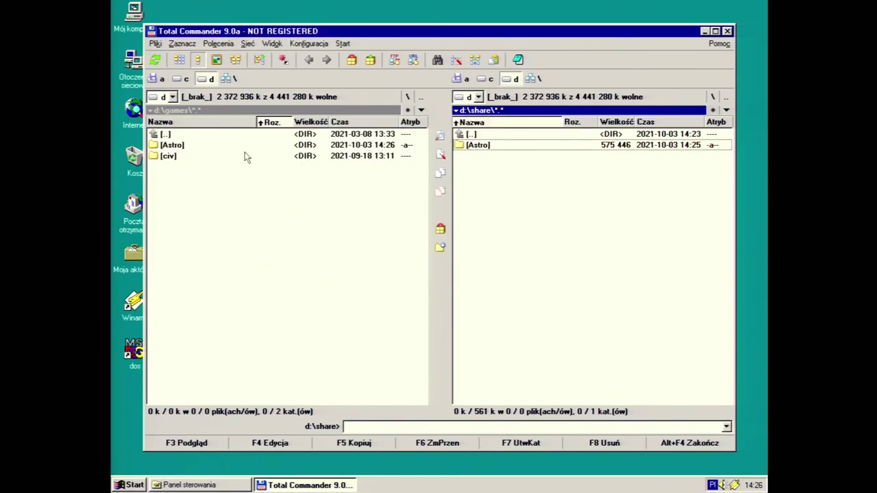
double_click(208, 146)
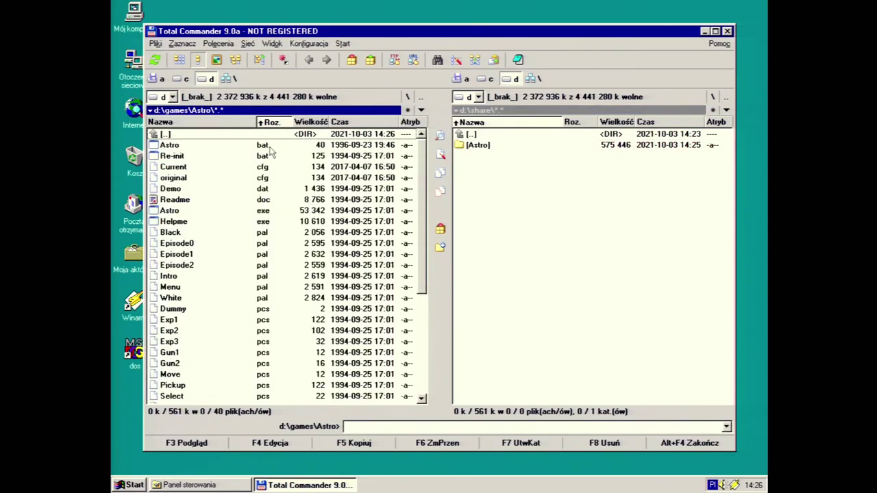
double_click(268, 145)
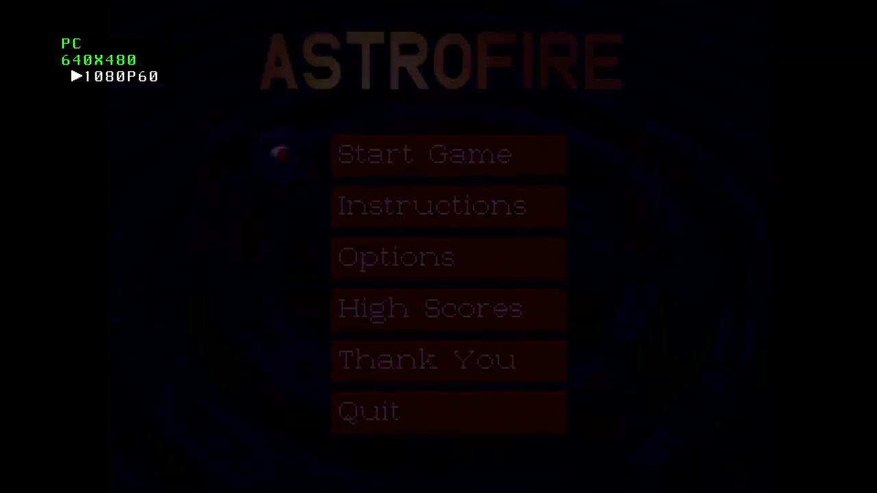
Pick Start Game from the Astrofire main menu
key(Down)
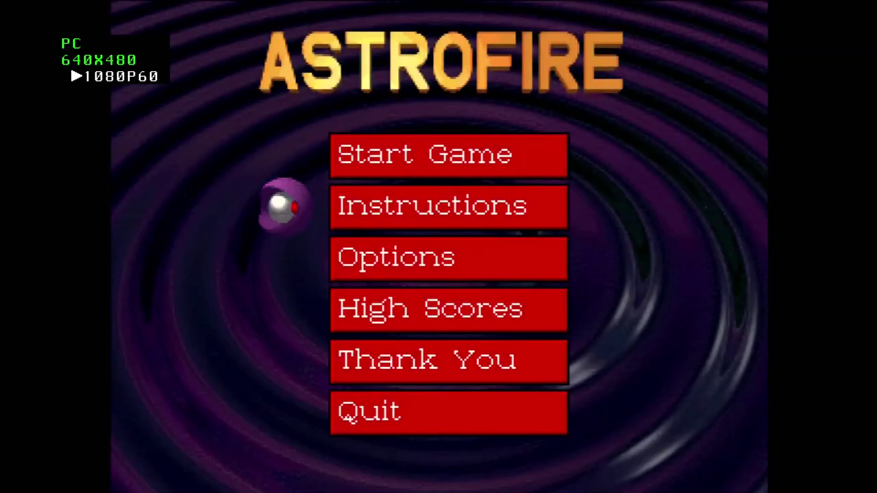
key(Up)
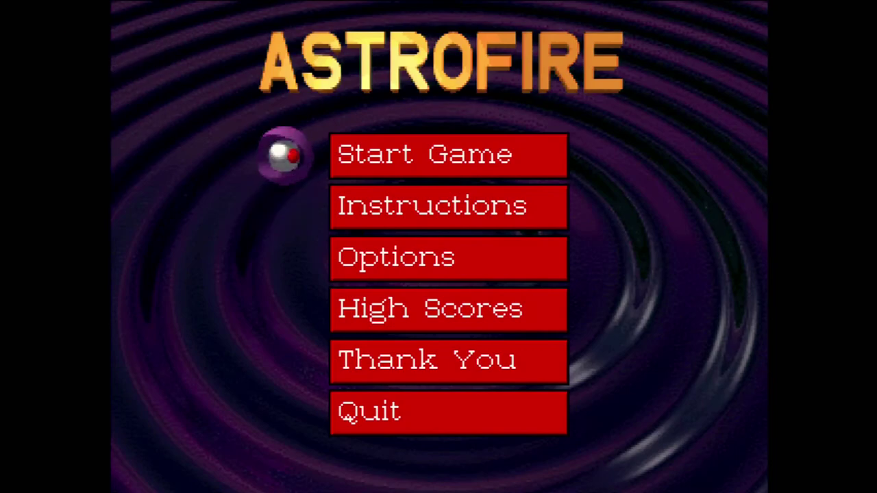
key(Down)
key(Down)
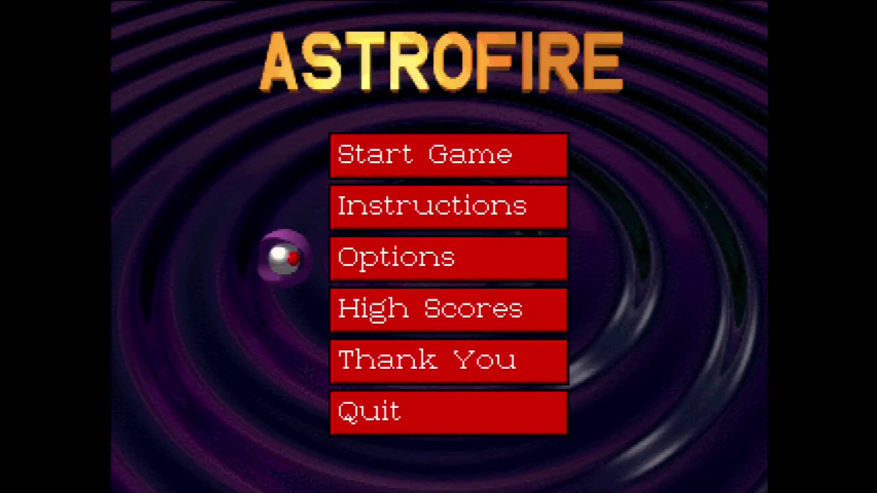
key(Up)
key(Up)
key(Return)
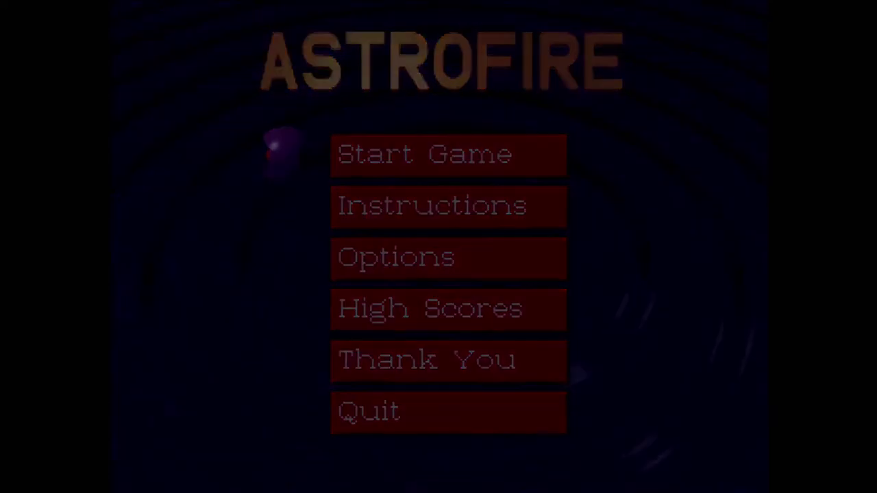
key(Return)
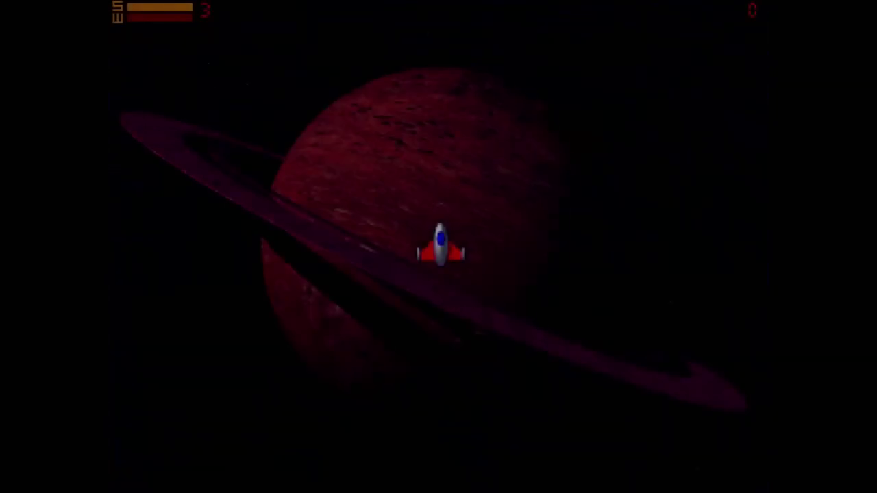
Fly the ship around and shoot asteroids, reaching a score of 470
key(Up)
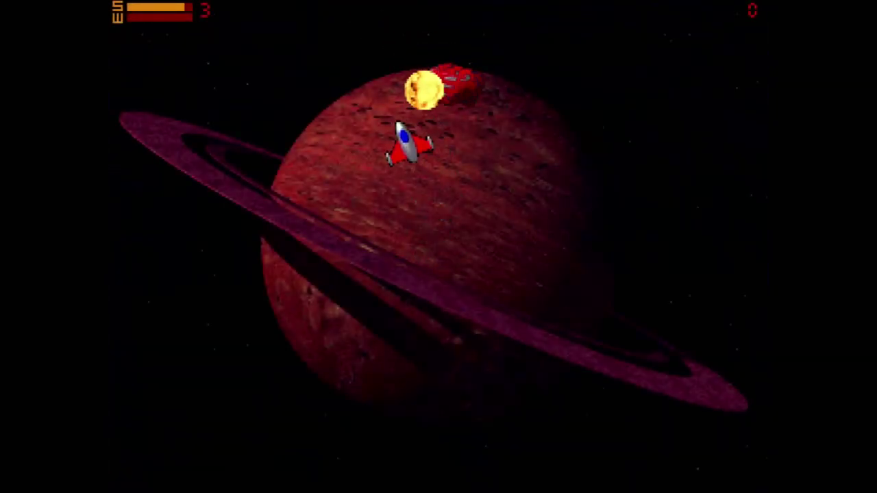
key(Down)
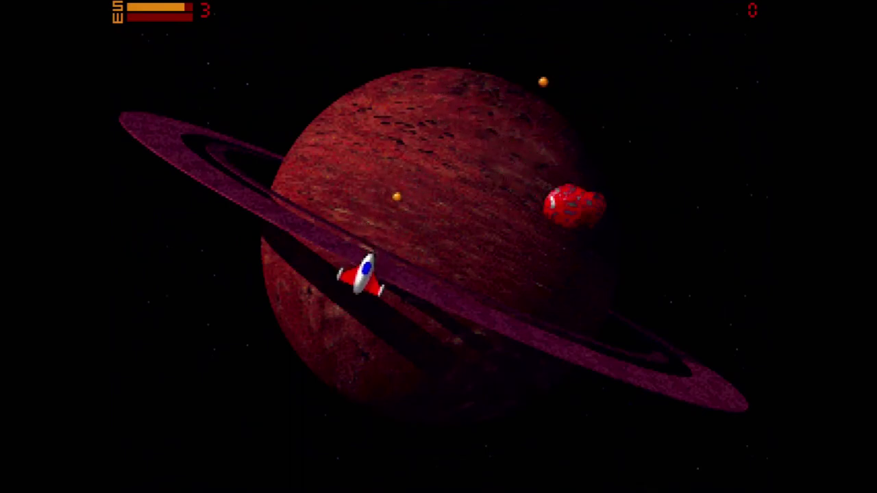
key(Right)
key(Up)
key(Down)
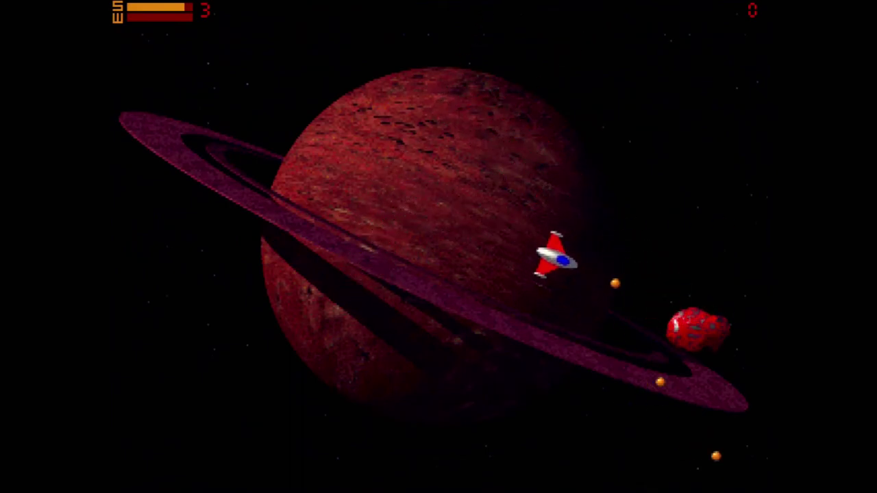
key(Right)
key(Up)
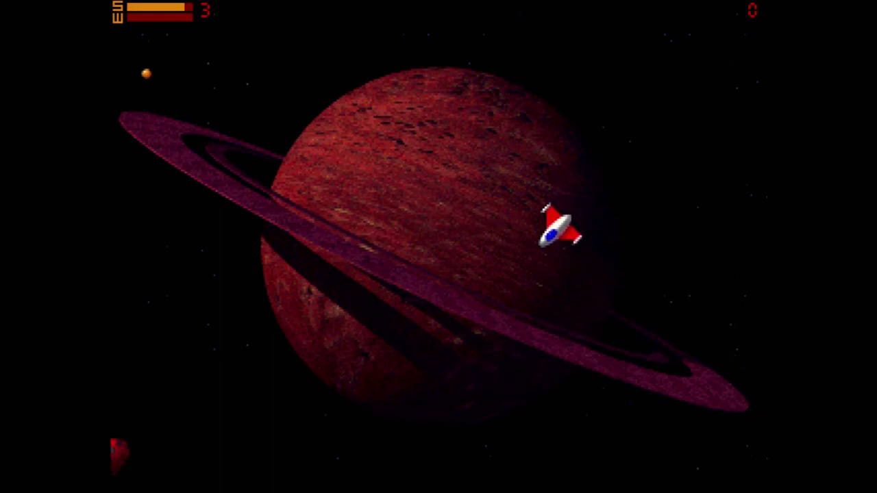
key(Left)
key(Down)
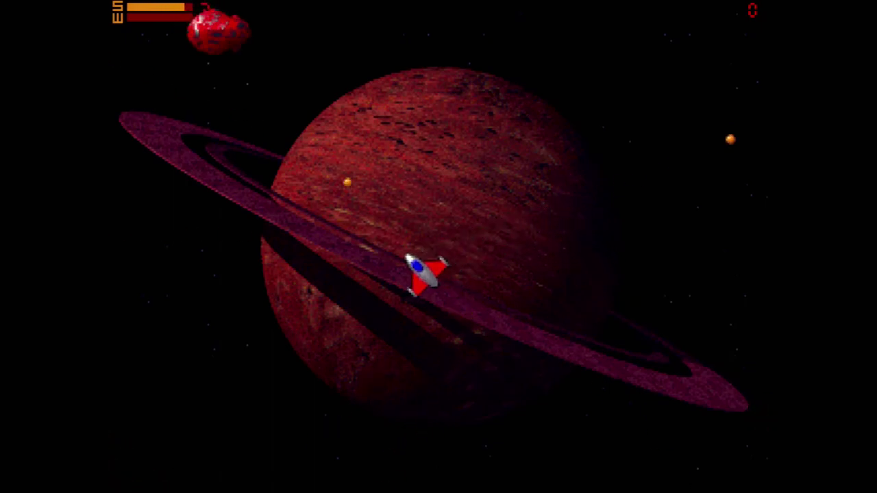
key(space)
key(Up)
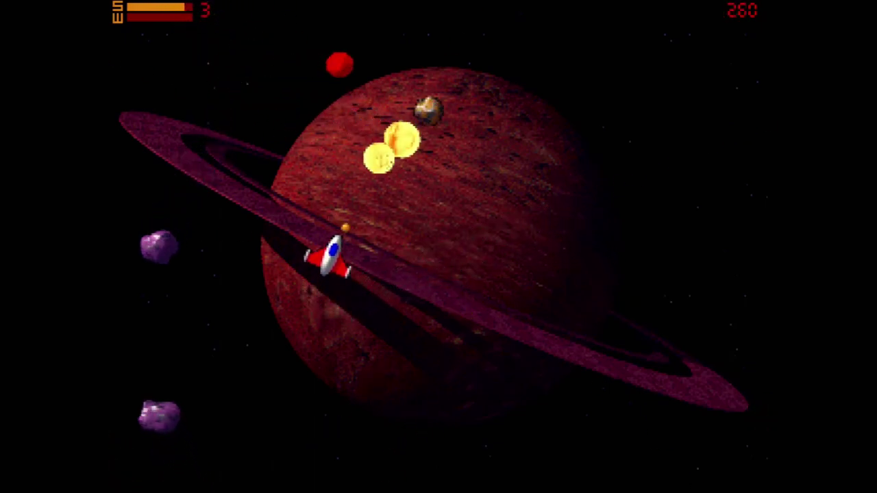
key(Up)
key(Right)
key(Down)
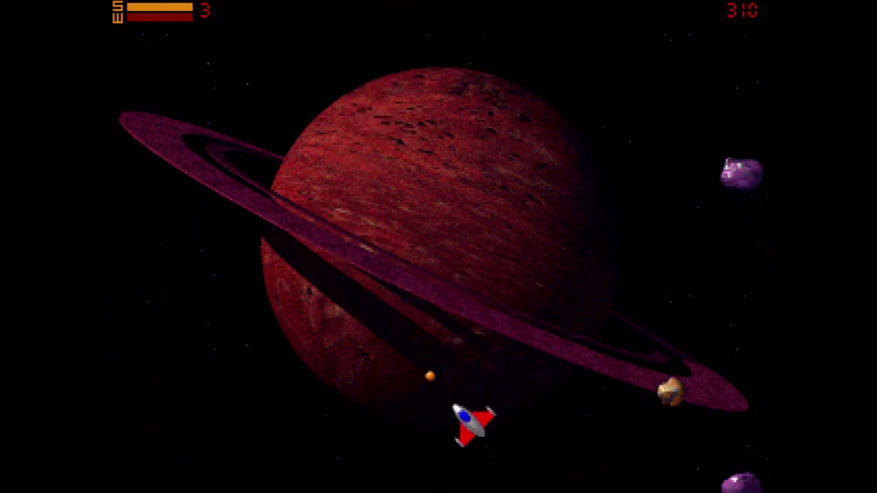
key(Right)
key(Up)
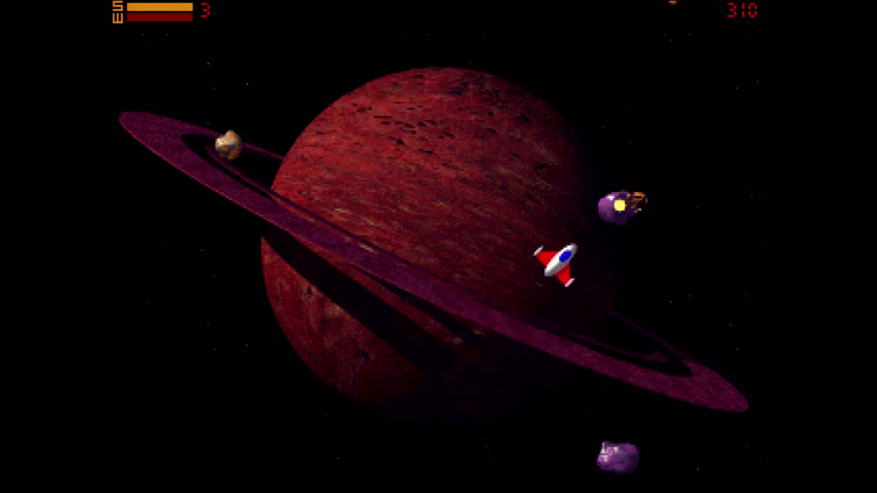
key(space)
key(Right)
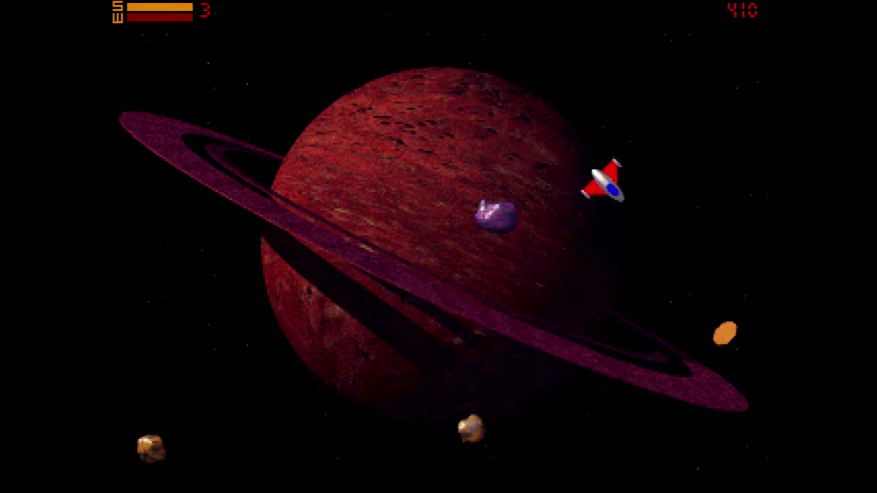
key(Up)
key(Right)
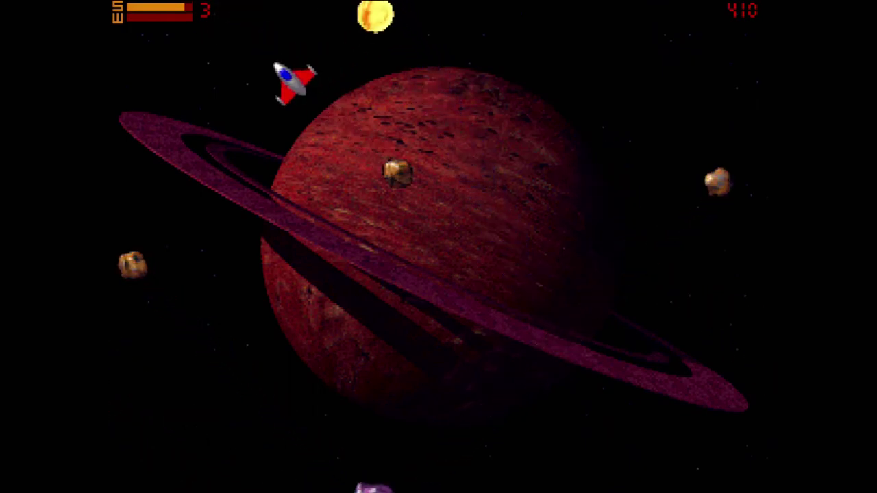
key(Left)
key(Up)
key(space)
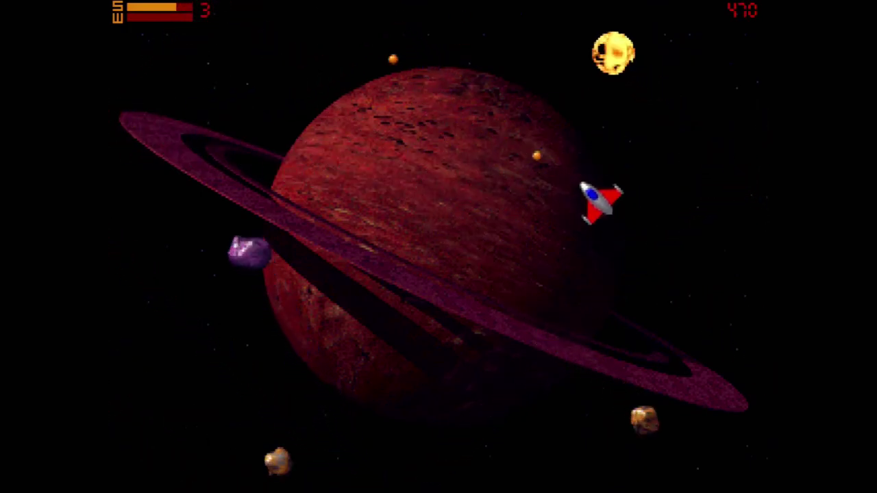
Quit Astrofire, close the DOS window, and return Total Commander to d:\games
key(Escape)
key(Up)
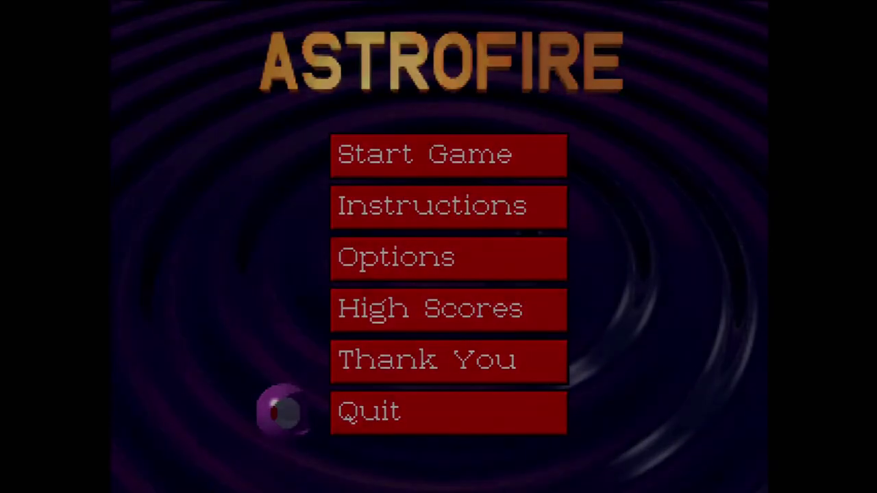
key(Return)
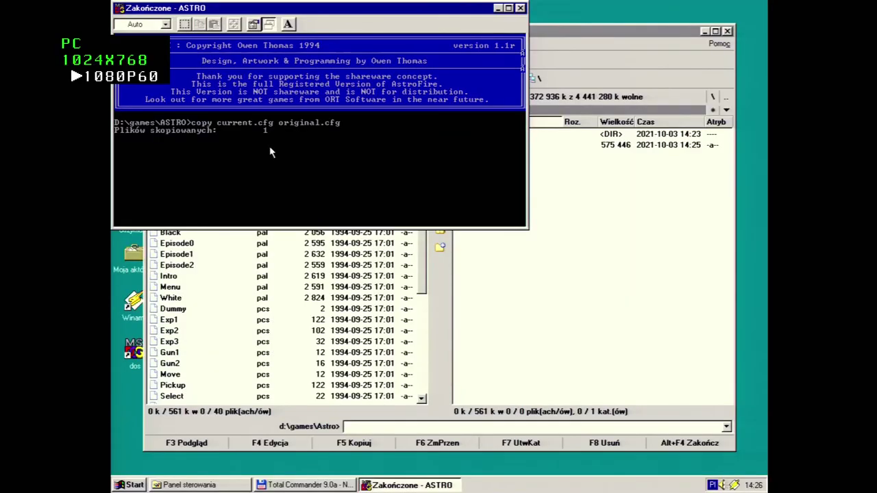
click(520, 9)
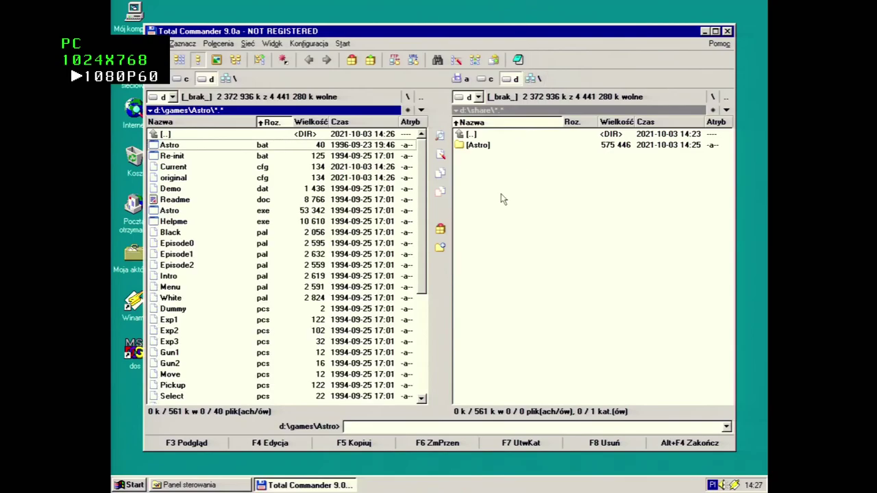
double_click(373, 136)
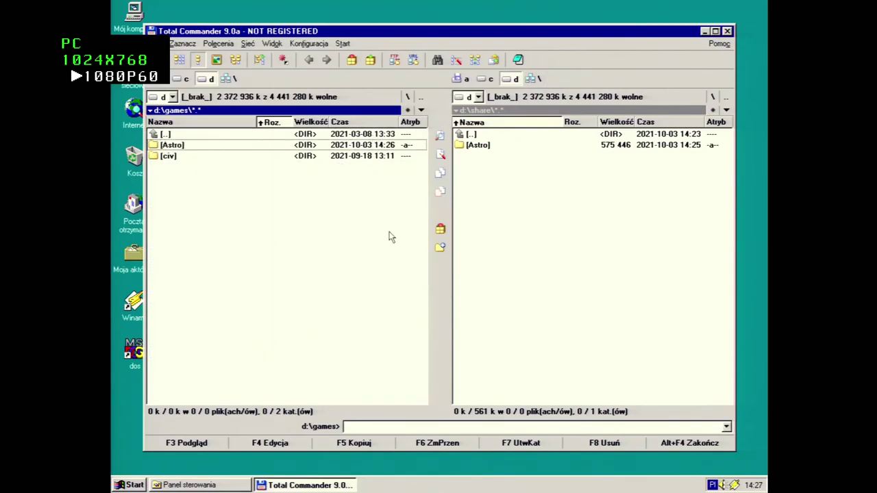